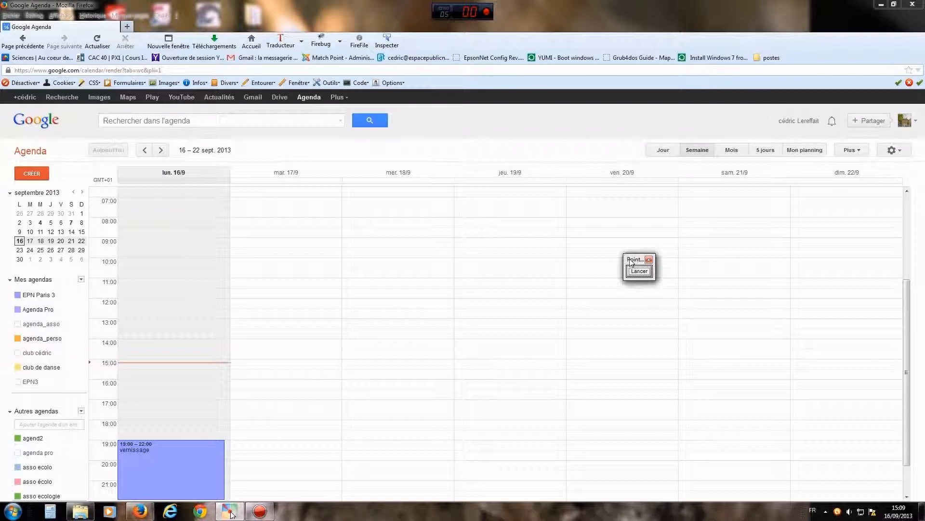
left_click_drag(630, 263, 702, 316)
left_click(718, 327)
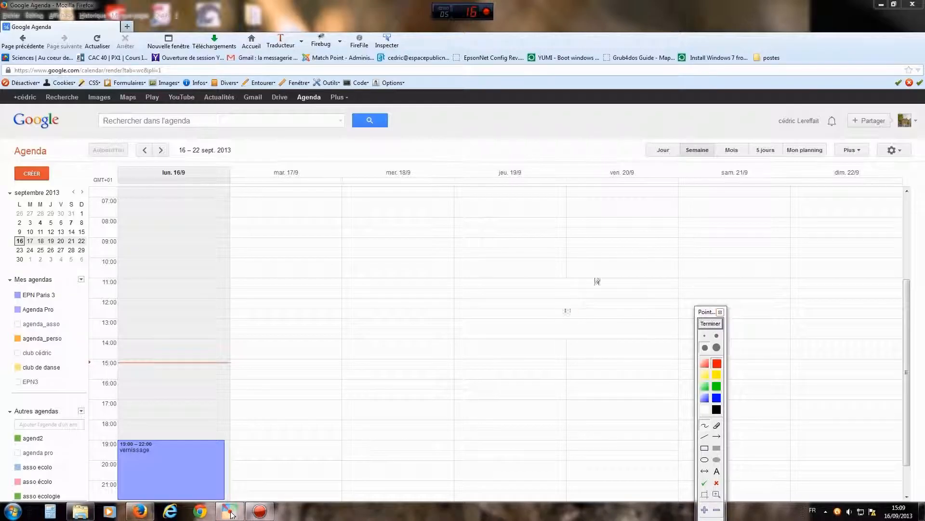
left_click_drag(566, 310, 649, 187)
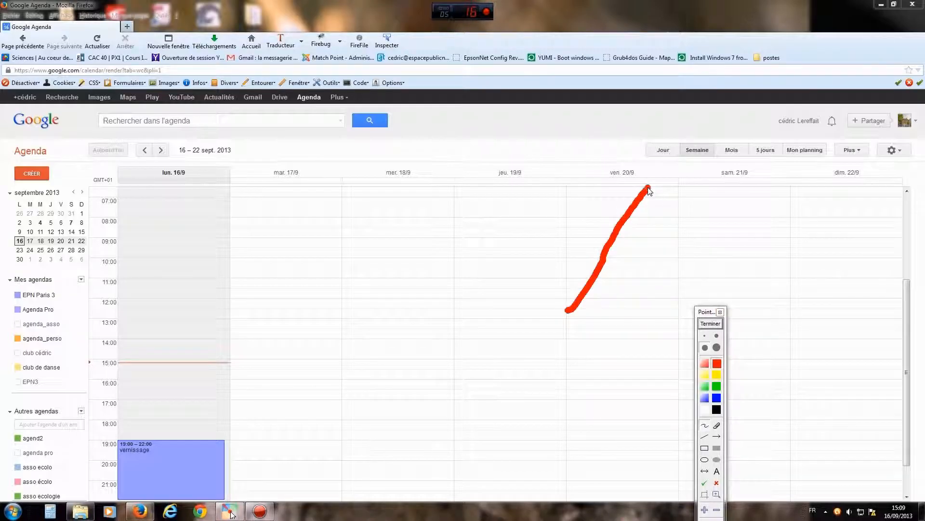
left_click(711, 324)
Mark the Semaine view option with a red arrow, trace freehand lines along the day headers and Monday's hours, and end the annotation
left_click(709, 326)
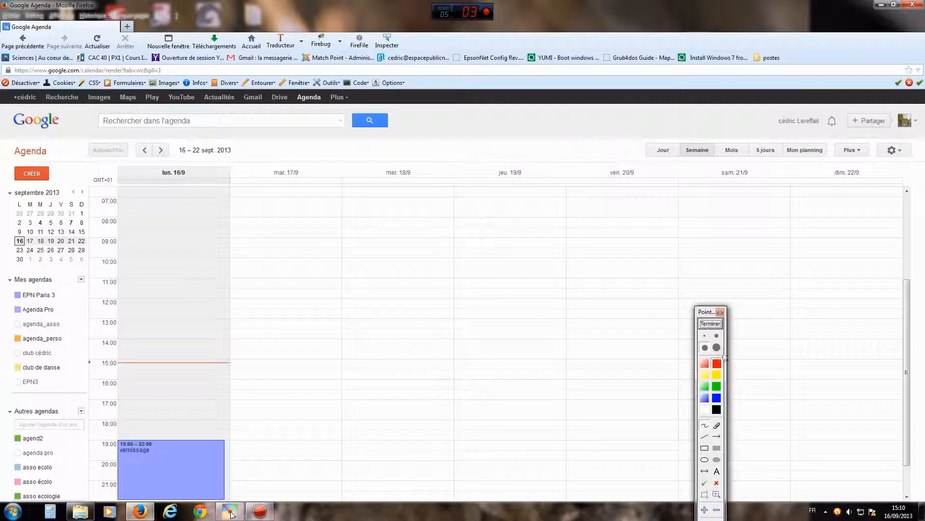
mouse_move(613, 251)
left_mouse_down()
mouse_move(598, 246)
mouse_move(696, 163)
left_mouse_up()
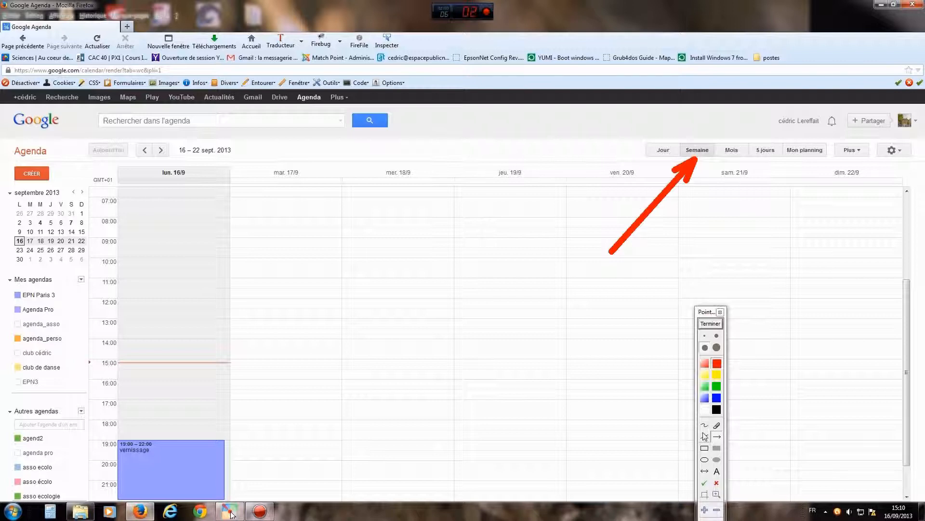
left_click(705, 425)
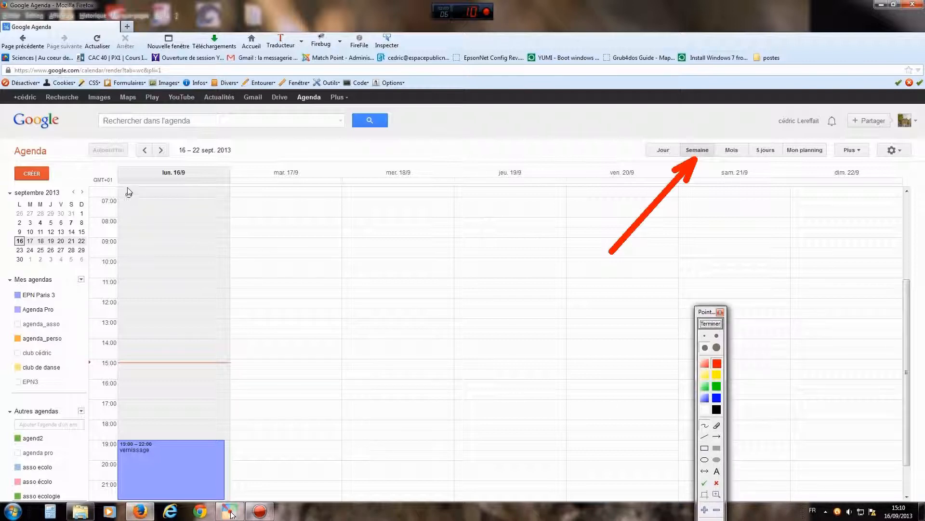
mouse_move(125, 178)
left_mouse_down()
mouse_move(159, 188)
mouse_move(603, 190)
mouse_move(895, 182)
left_mouse_up()
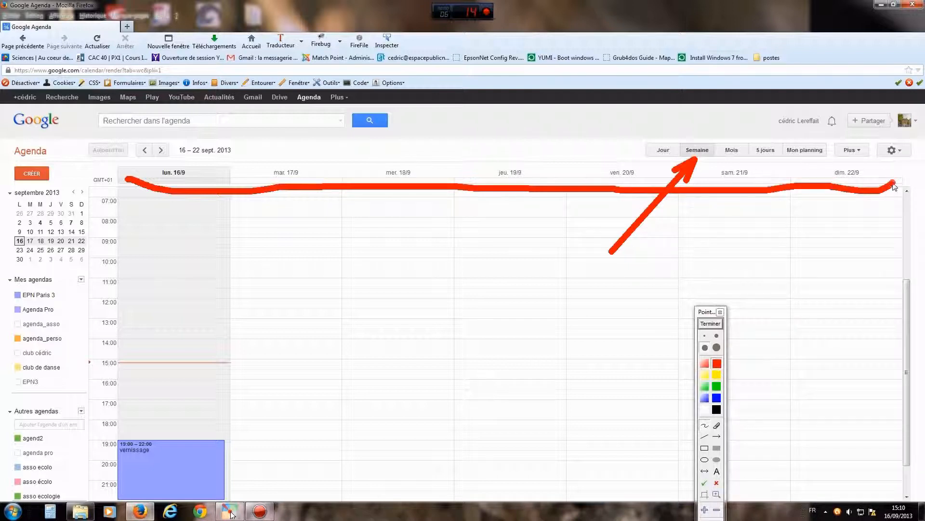
mouse_move(119, 193)
left_mouse_down()
mouse_move(129, 208)
mouse_move(134, 418)
left_mouse_up()
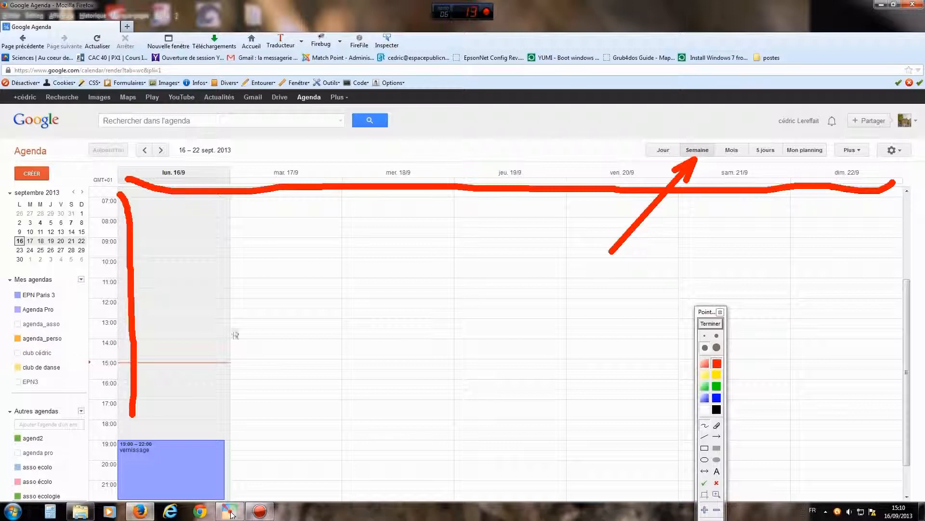
left_click(710, 325)
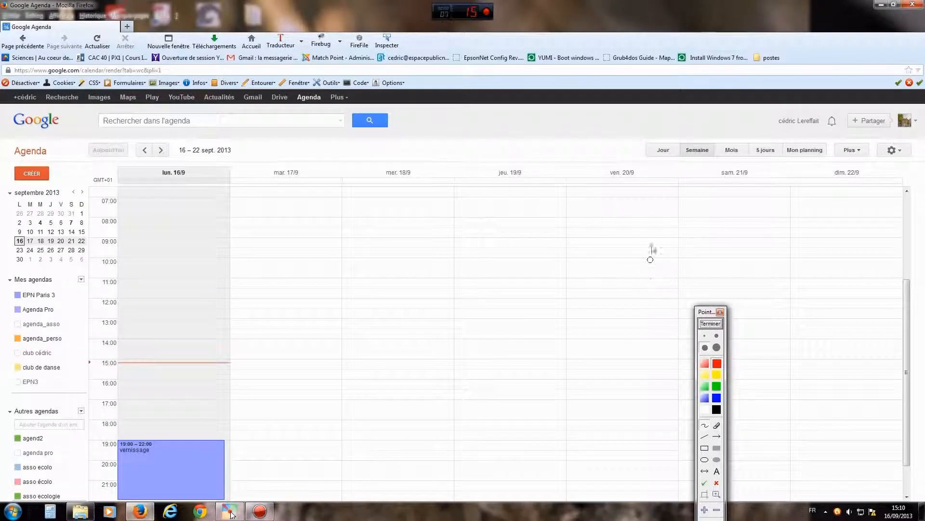
Draw red arrows pointing to the Jour, Mois and 5 jours view options, and end the annotation
left_click(716, 436)
left_click_drag(628, 245, 663, 163)
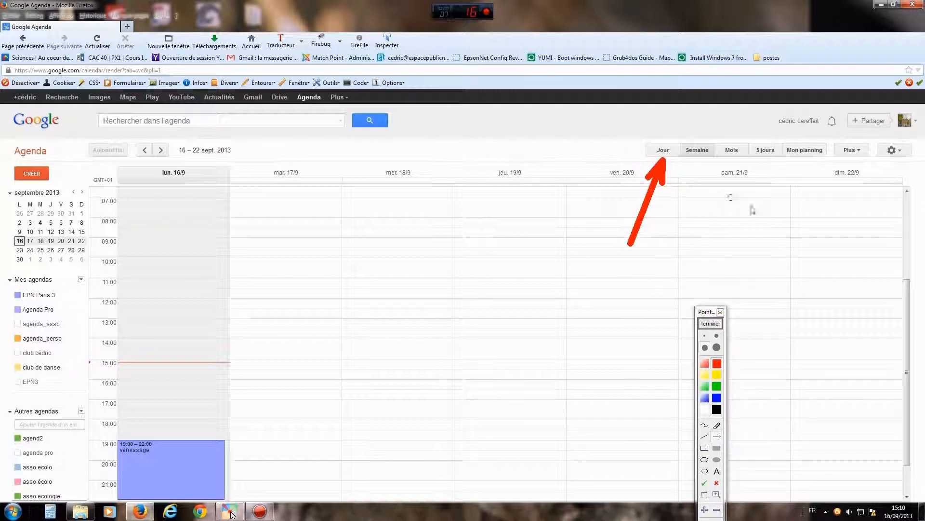
mouse_move(703, 241)
left_mouse_down()
mouse_move(713, 179)
mouse_move(731, 160)
left_mouse_up()
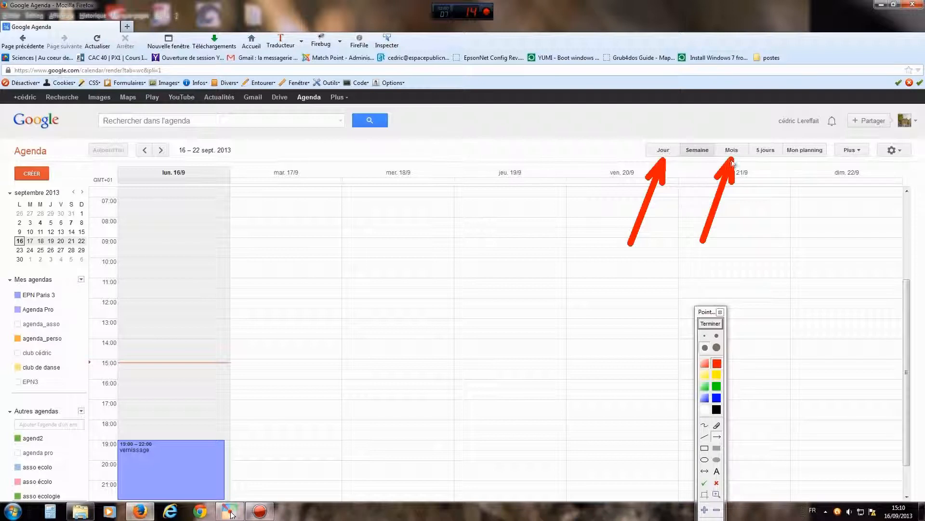
left_click_drag(768, 231, 767, 162)
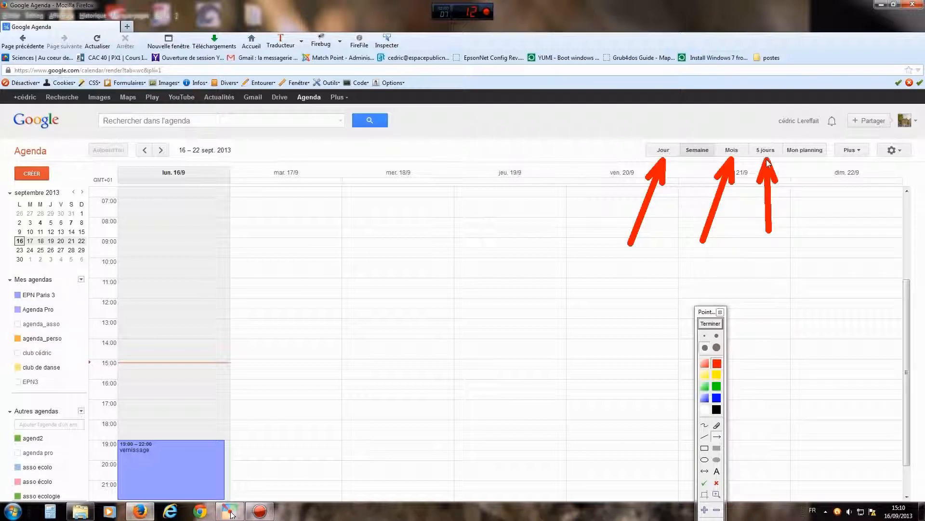
left_click(710, 323)
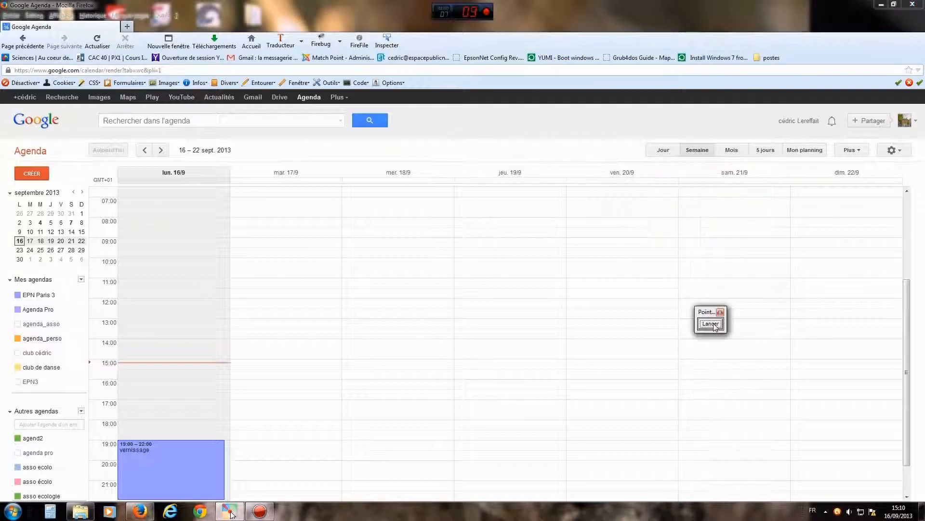
Look through the calendar in day, month and 5-day views and return to the week view
left_click(663, 151)
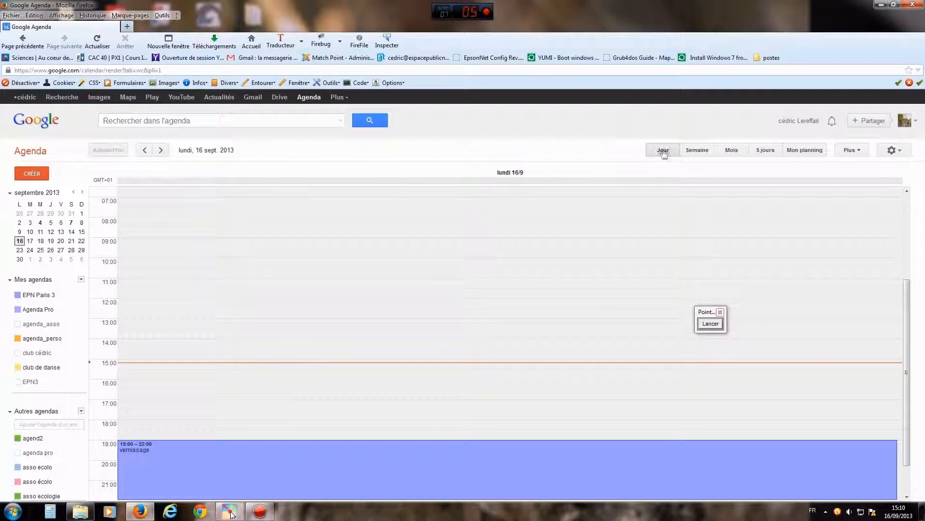
scroll(901, 321, "down", 1)
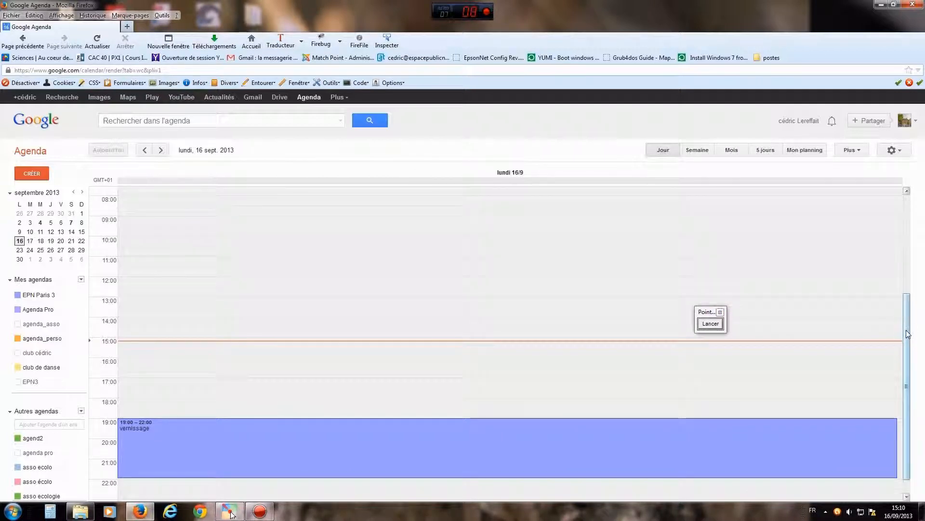
scroll(901, 320, "down", 1)
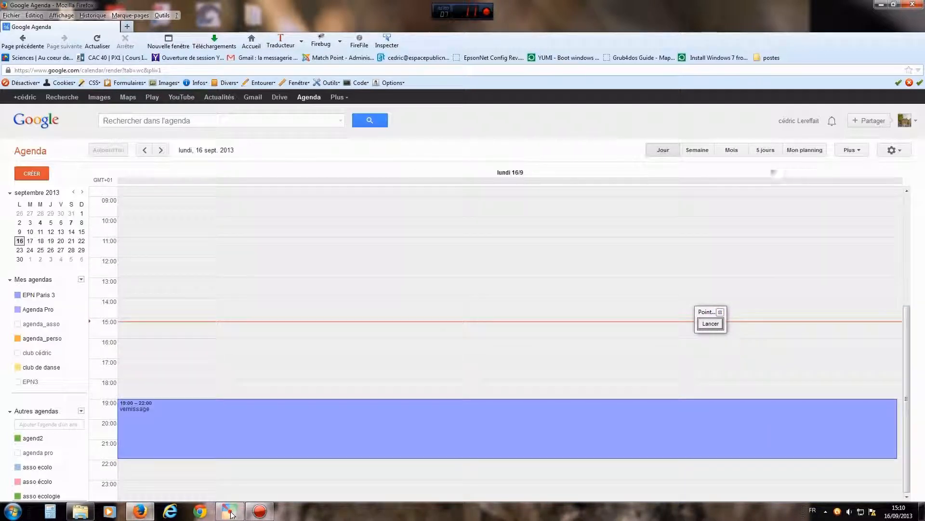
left_click(731, 150)
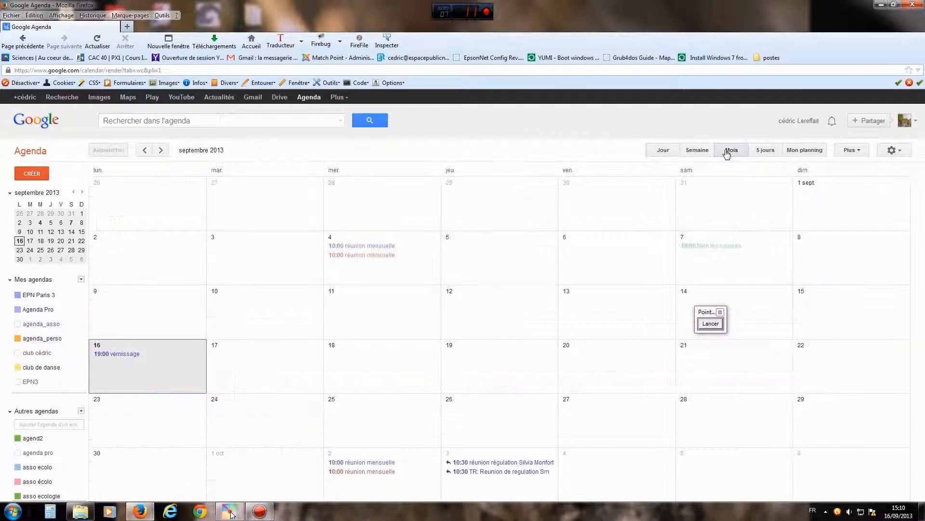
left_click(765, 152)
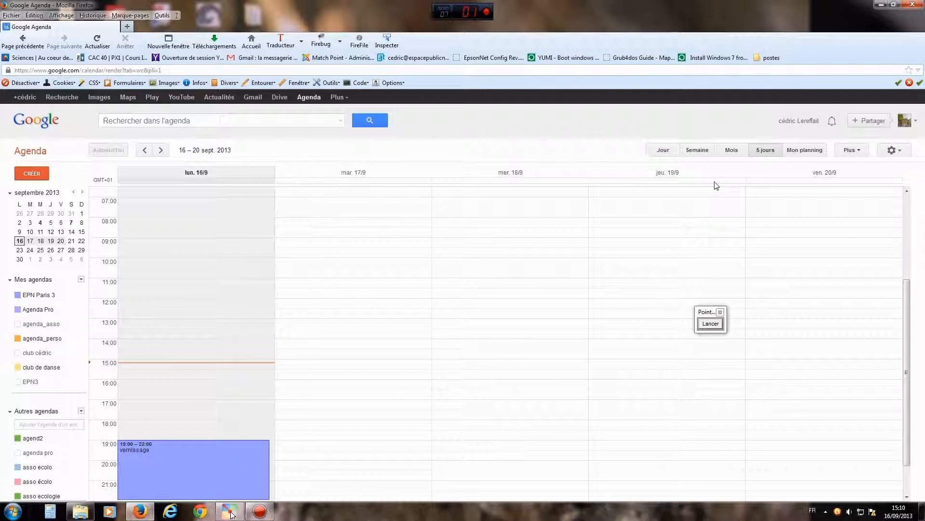
left_click(696, 151)
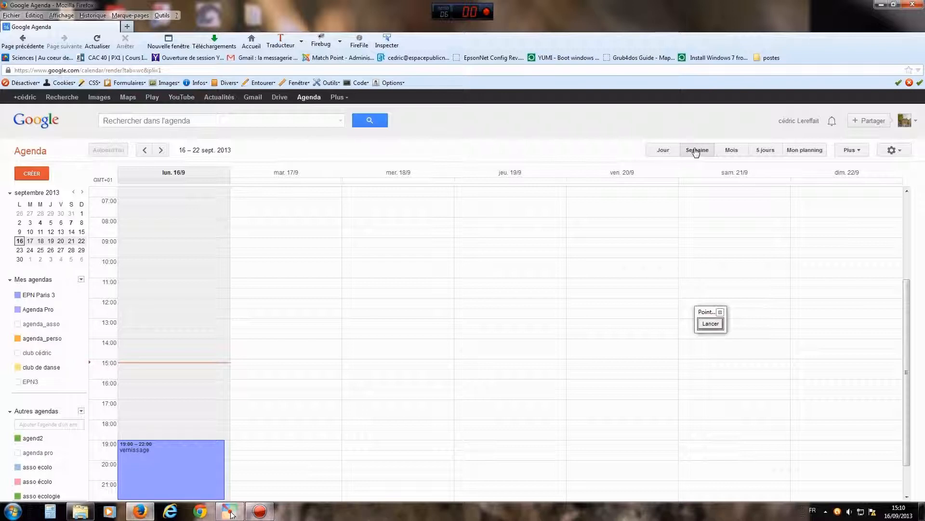
Draw red arrows pointing to the Agenda, Gmail and Drive links in the Google navigation bar, and clear them
left_click_drag(709, 312, 416, 301)
left_click(418, 311)
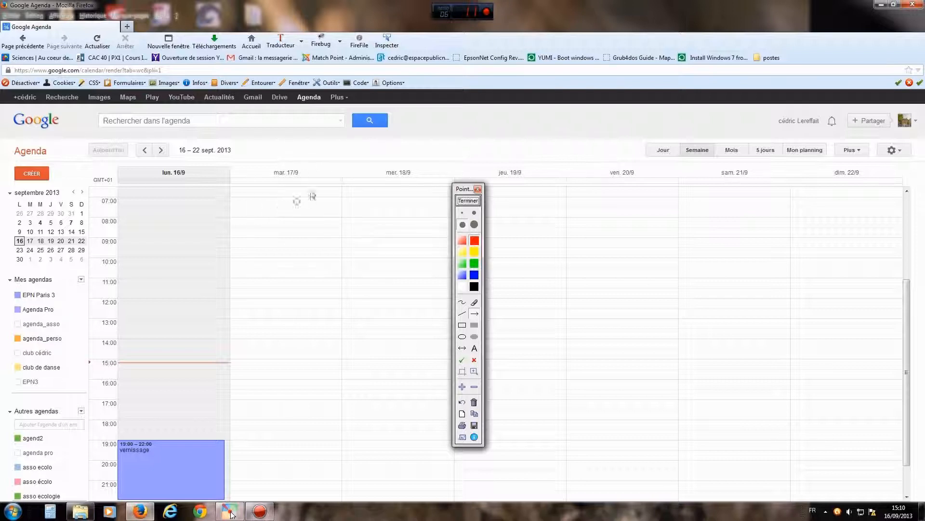
left_click_drag(321, 216, 312, 103)
left_click_drag(236, 183, 253, 104)
left_click_drag(280, 151, 284, 105)
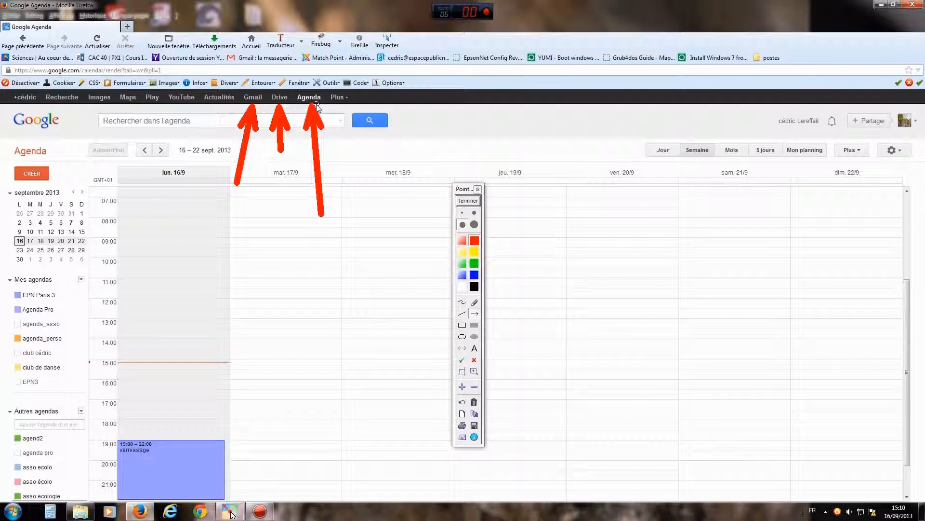
left_click(475, 204)
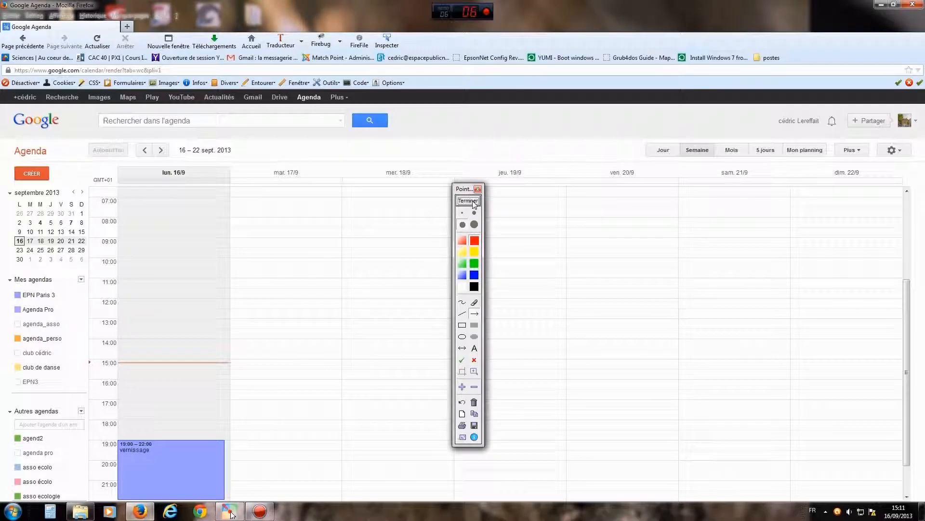
Draw a red arrow pointing to the agenda_perso calendar, and end the annotation
left_click_drag(186, 322, 74, 341)
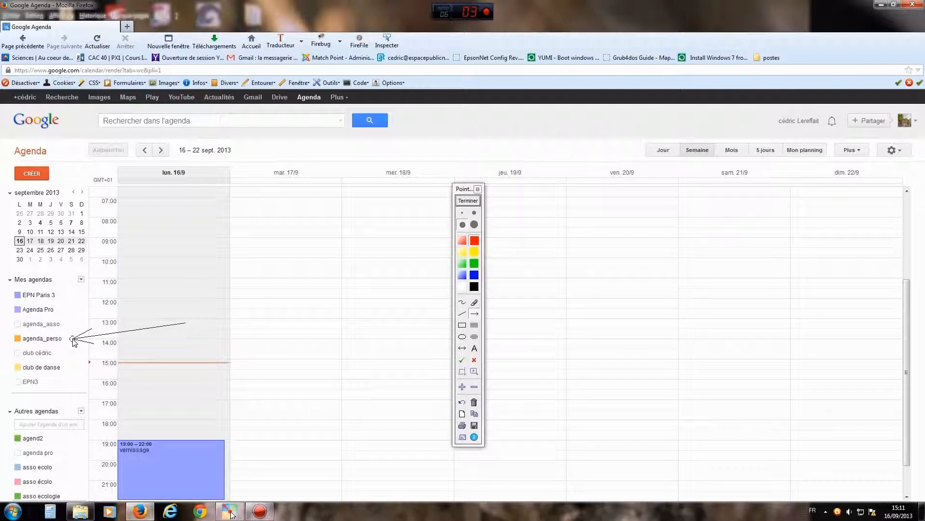
left_click_drag(74, 340, 74, 341)
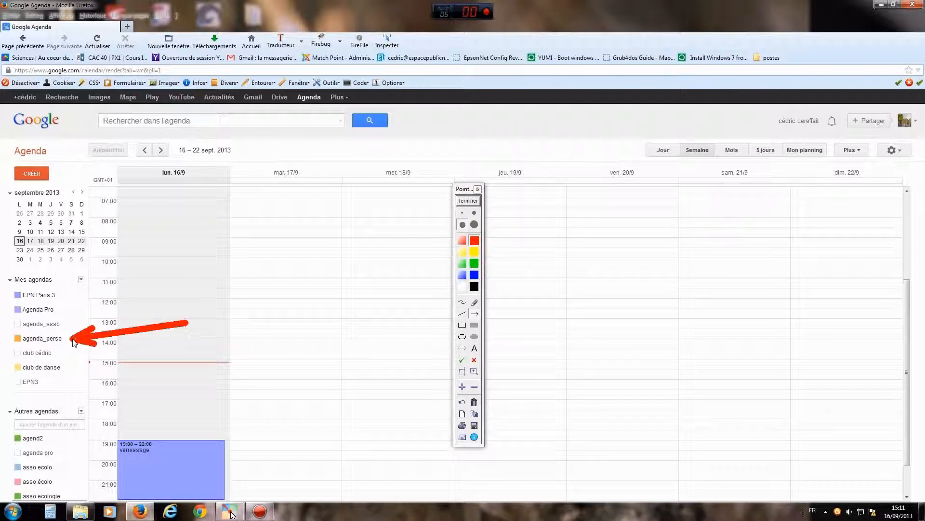
left_click(468, 200)
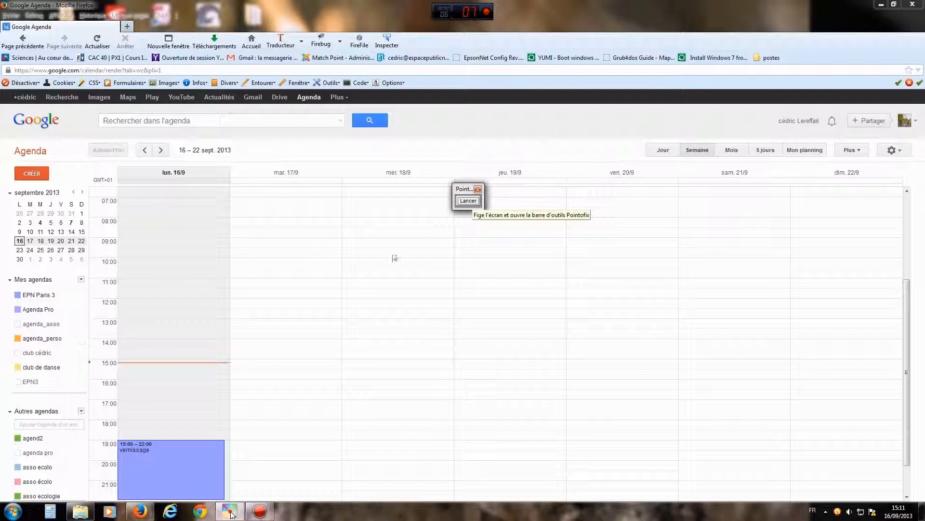
Draw a red freehand curve alongside the calendars listed under Mes agendas, from EPN Paris 3 to EPN3, and end the annotation
left_click(468, 200)
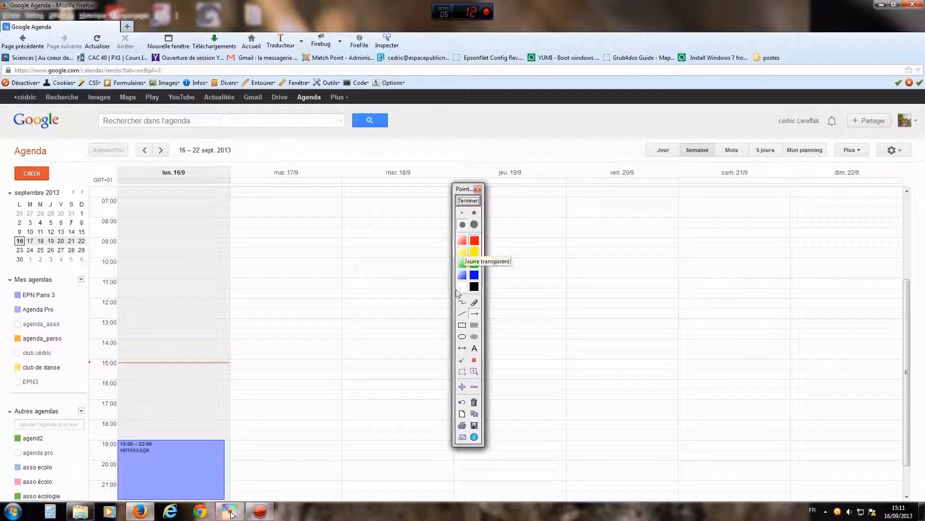
left_click(462, 302)
mouse_move(68, 294)
left_mouse_down()
mouse_move(71, 371)
mouse_move(62, 382)
left_mouse_up()
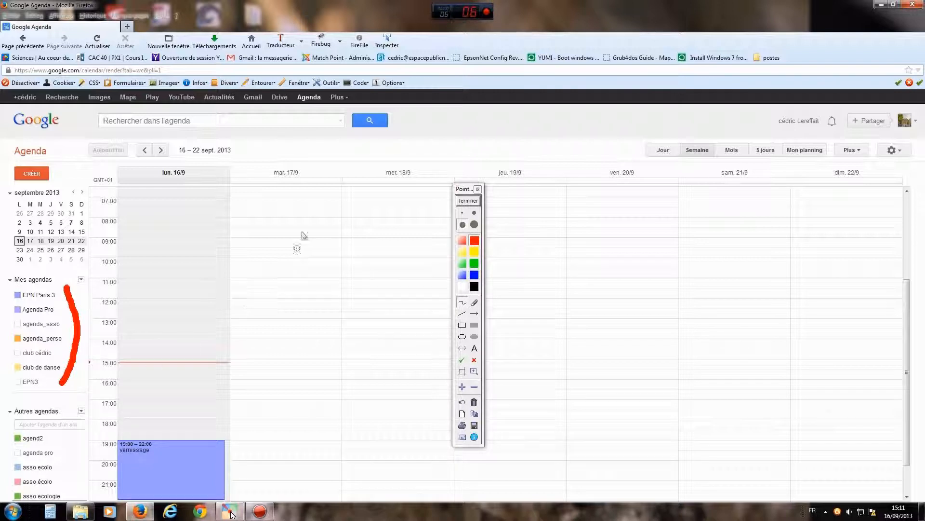
left_click(469, 200)
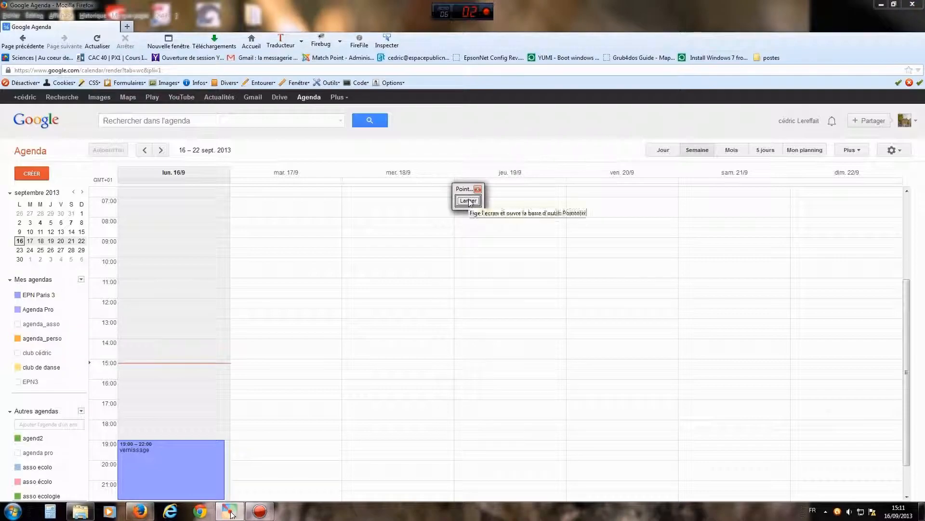
Draw a red arrow pointing to the options control beside Mes agendas, and end the annotation
left_click(468, 201)
left_click(475, 314)
left_click_drag(111, 366, 82, 283)
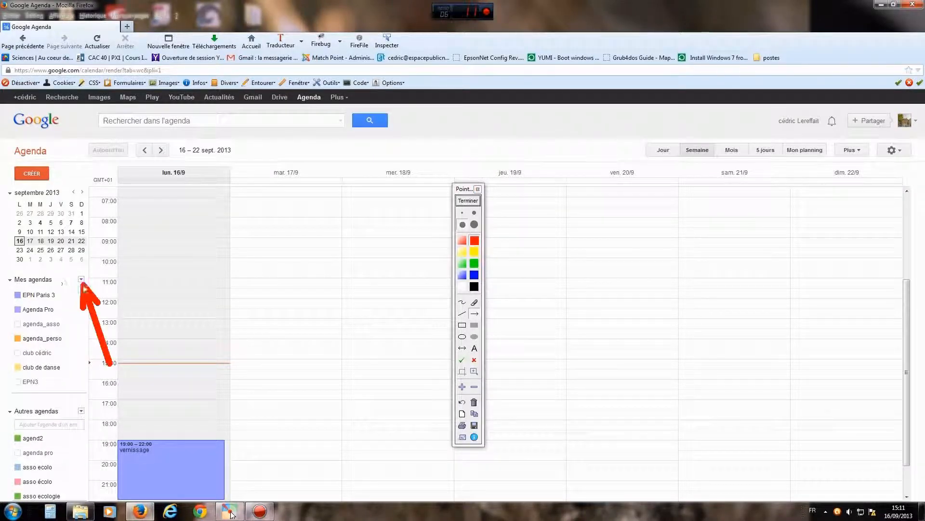
left_click(468, 201)
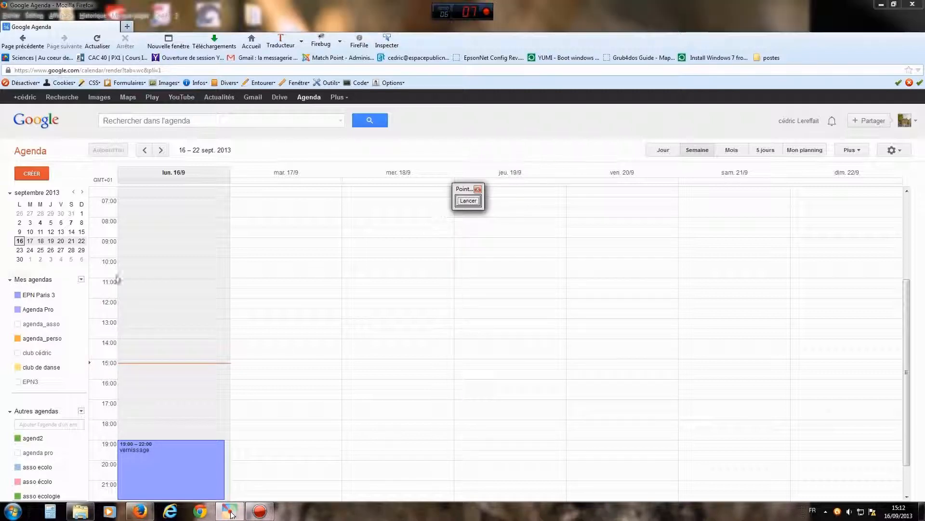
View the Mes agendas options, including Créer un agenda, and dismiss them
left_click(82, 280)
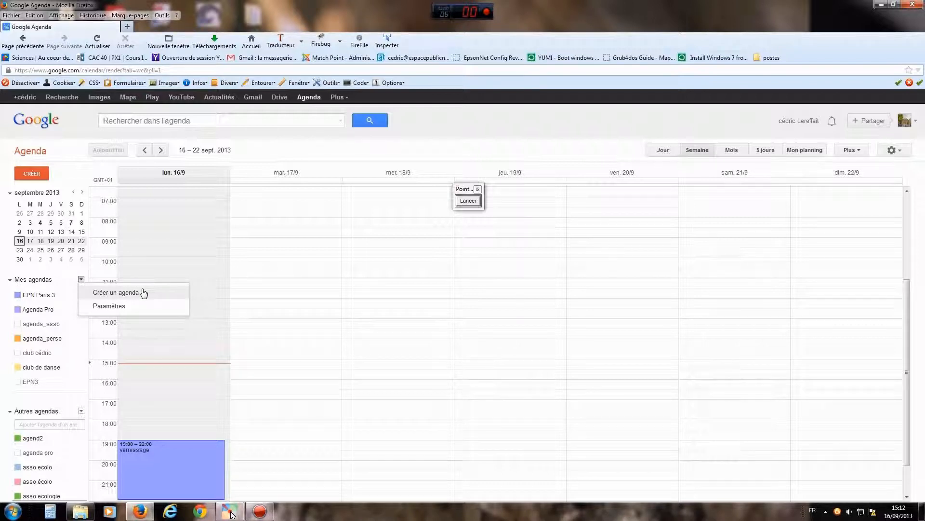
left_click(430, 151)
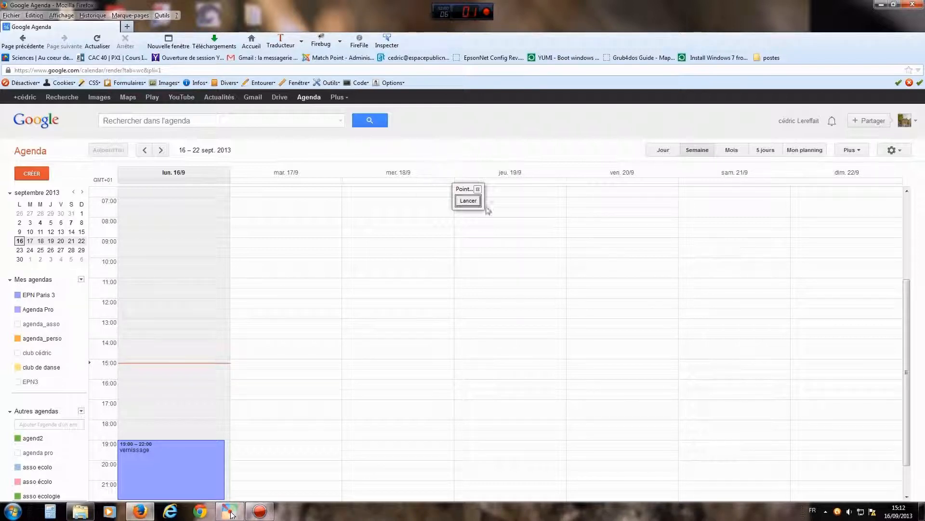
Create an event titled test on Thursday 19 September from 13:00 to 14:00 in the agenda_perso calendar
left_click_drag(466, 193, 291, 215)
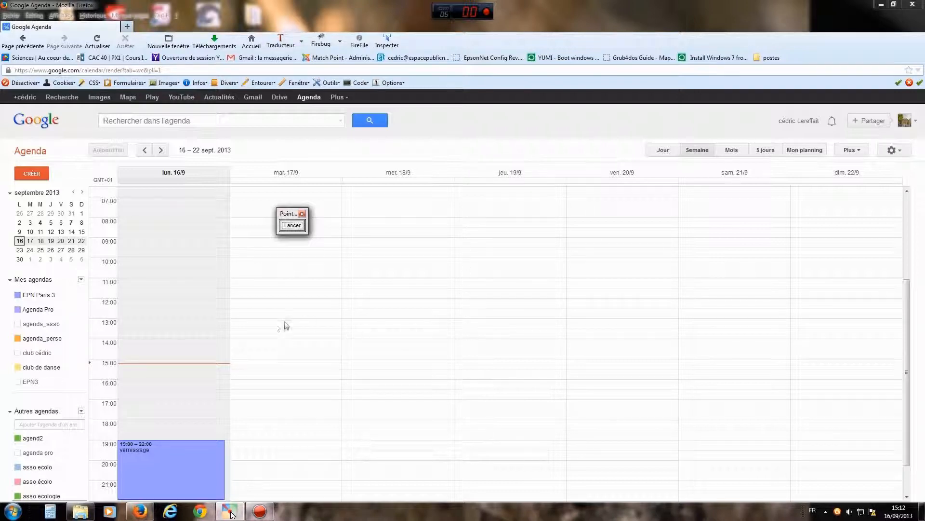
left_click(516, 327)
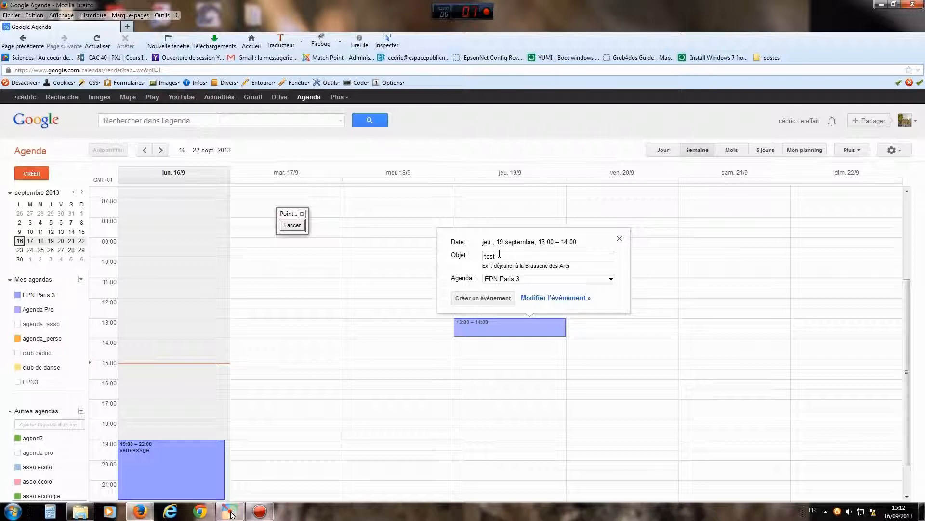
left_click(611, 279)
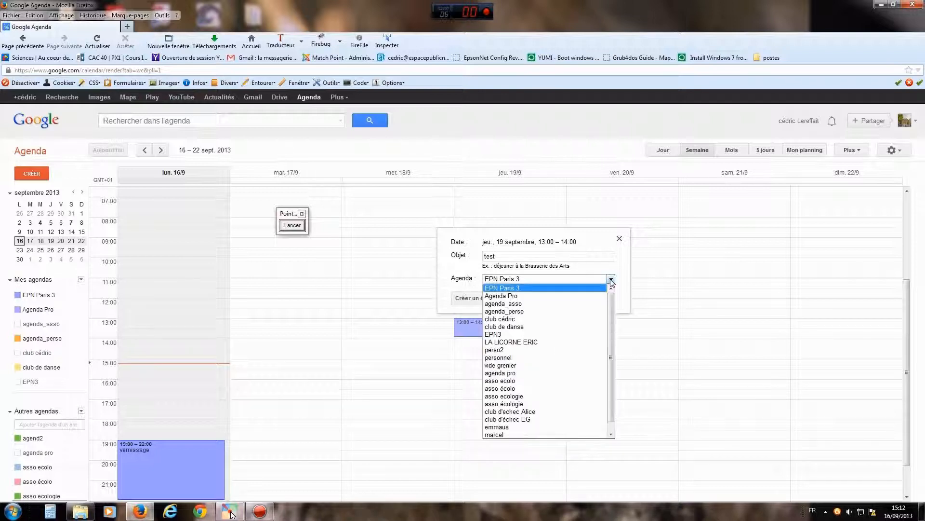
left_click(509, 312)
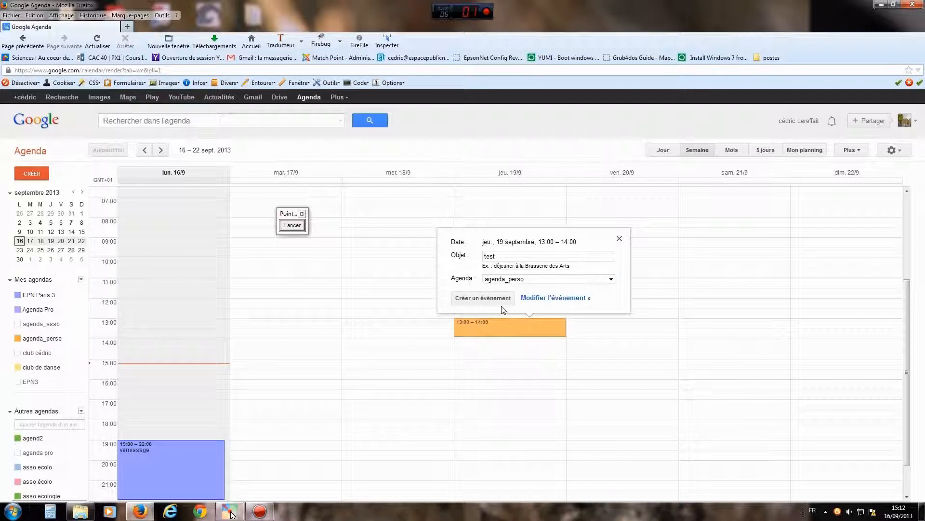
left_click(488, 298)
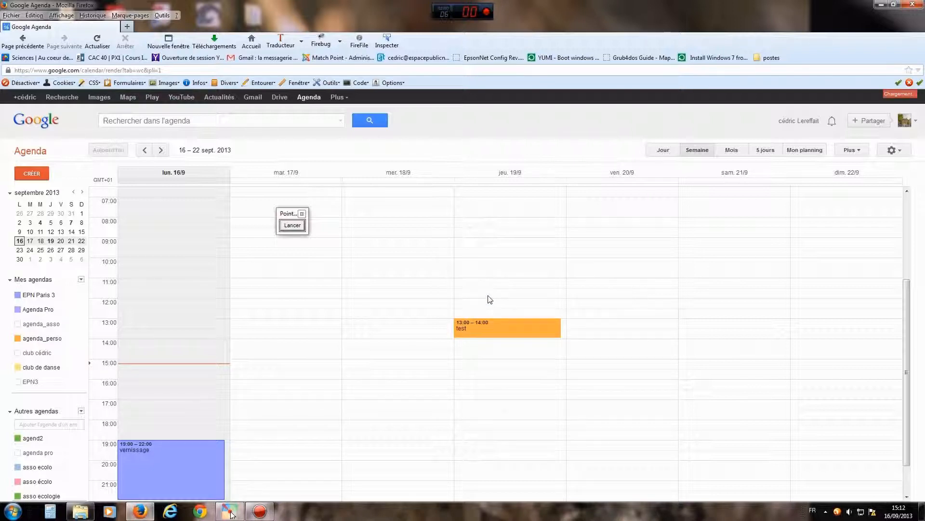
Draw red annotation arrows pointing to the test event and to the agenda_perso calendar under Mes agendas
left_click_drag(287, 214, 283, 202)
left_click(290, 216)
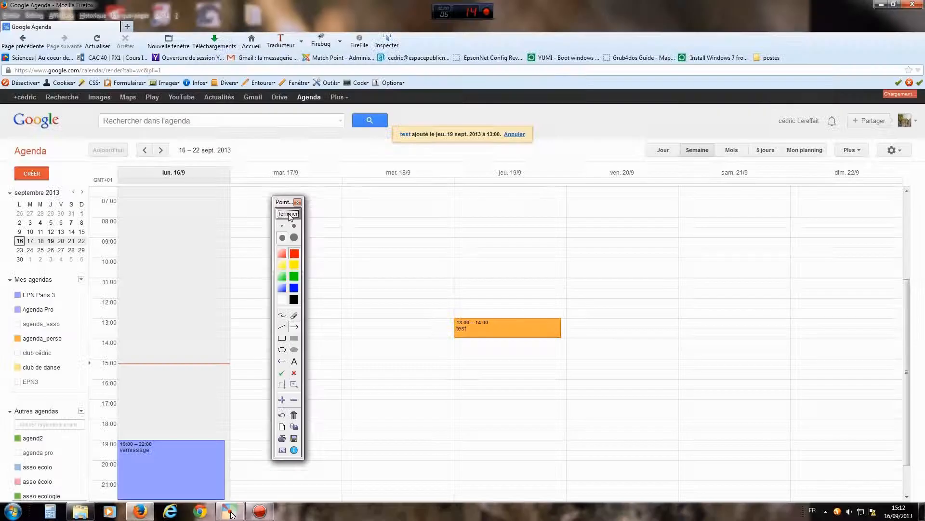
left_click_drag(348, 343, 447, 328)
left_click_drag(202, 323, 66, 342)
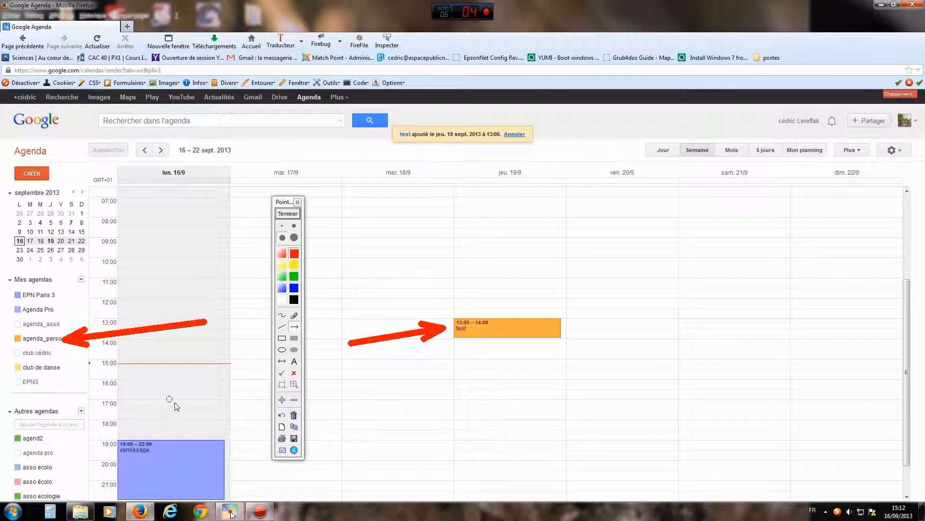
Draw red arrows pointing to Monday's vernissage event and to the Agenda Pro calendar, and end the annotation
left_click_drag(251, 366, 190, 448)
left_click_drag(170, 282, 61, 312)
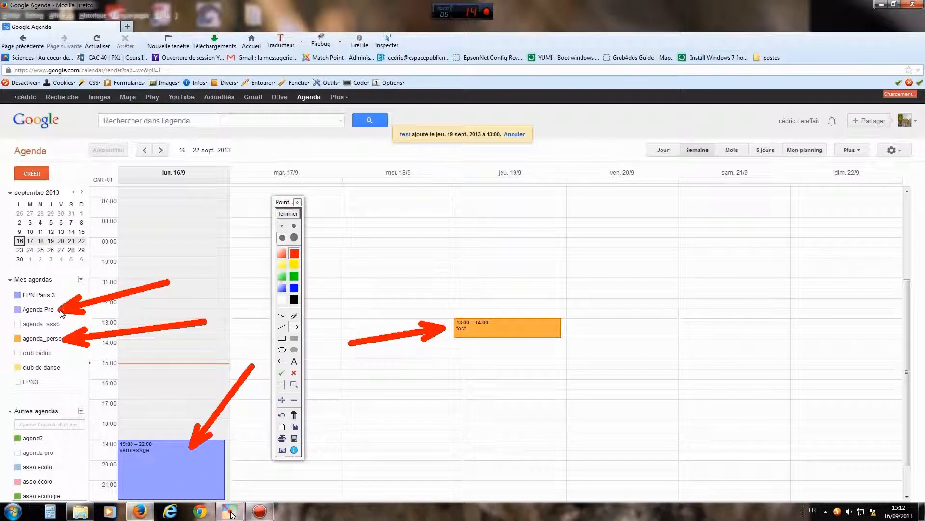
left_click(295, 214)
View the details of the test event on Thursday, and close them
left_click_drag(283, 204, 368, 225)
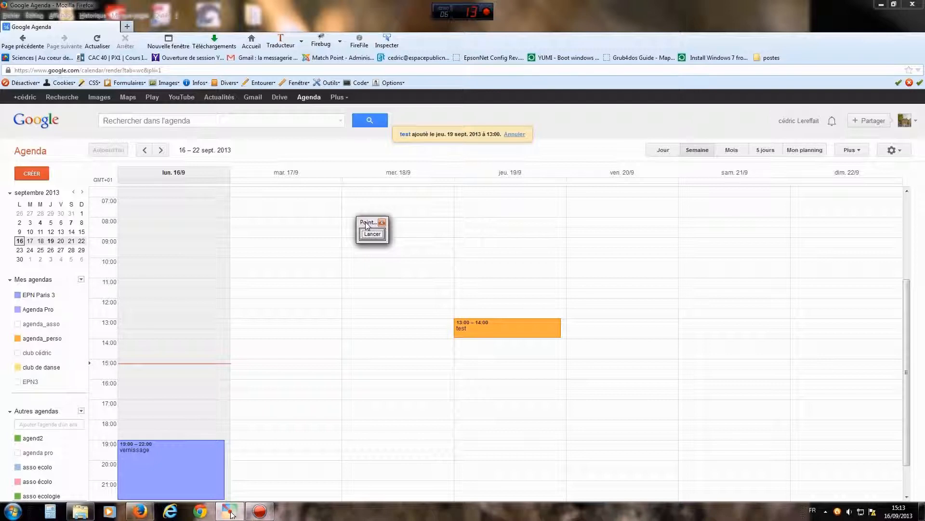
left_click(518, 331)
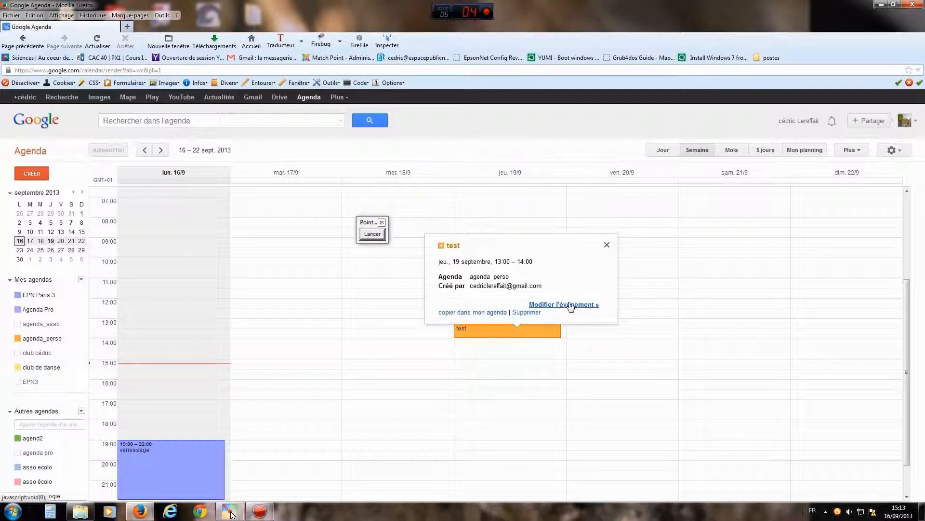
left_click(607, 246)
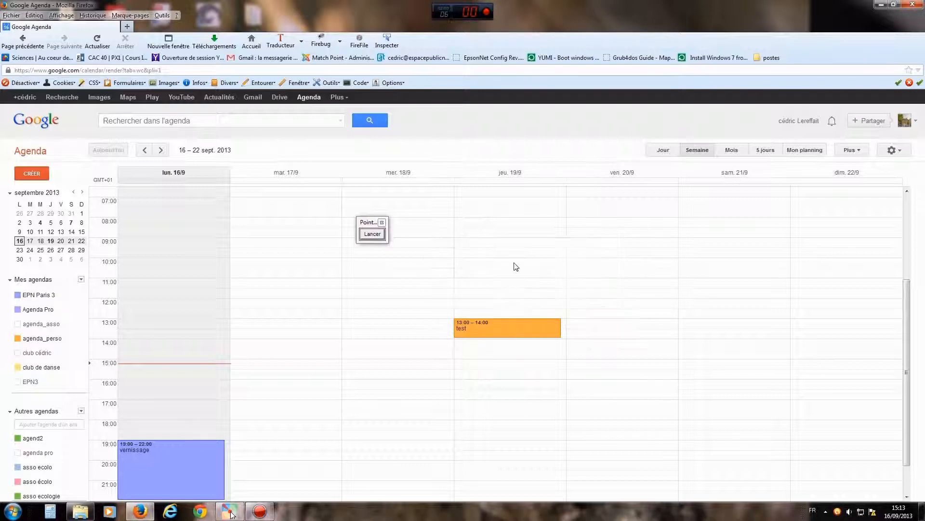
Draw a red arrow pointing to the CRÉER control, and end the annotation
left_click(372, 233)
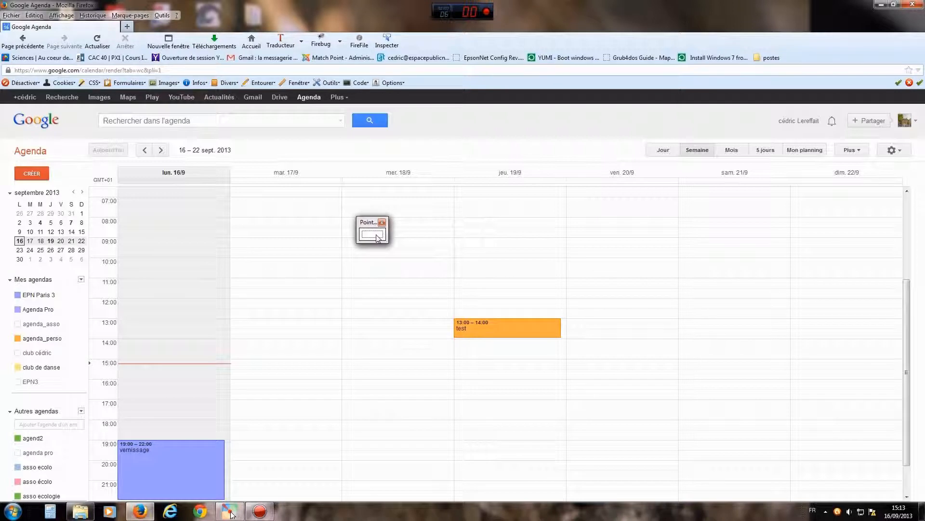
mouse_move(194, 223)
left_mouse_down()
mouse_move(76, 172)
mouse_move(57, 176)
left_mouse_up()
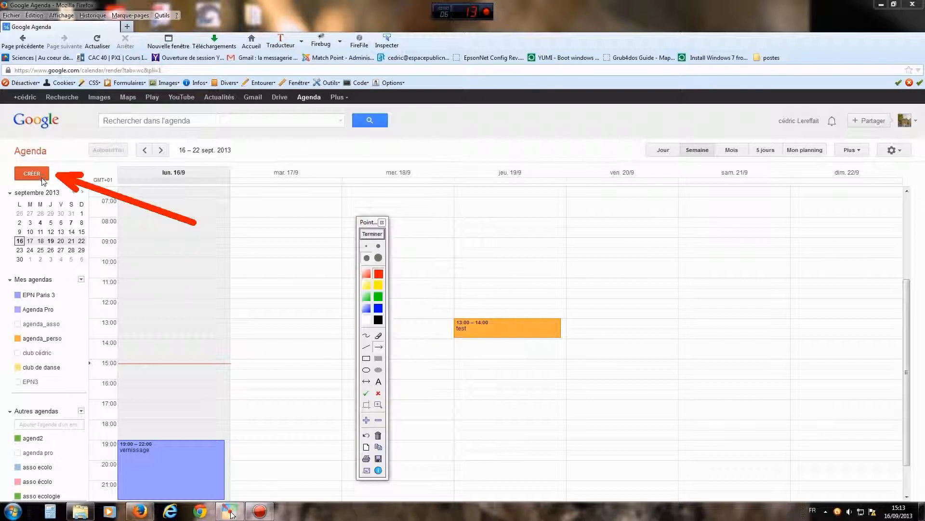
left_click(372, 234)
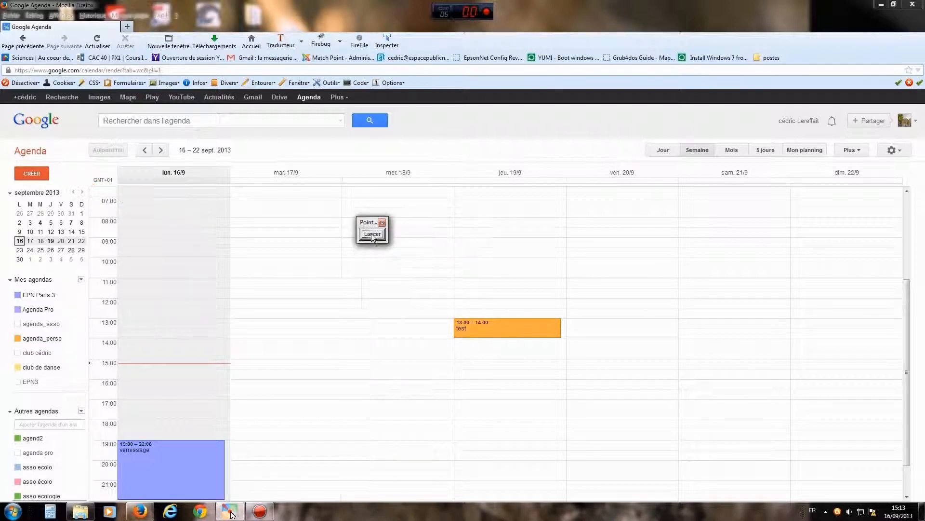
Start a new event in the full event form, and annotate its title field temporarily with a red arrow
left_click(31, 173)
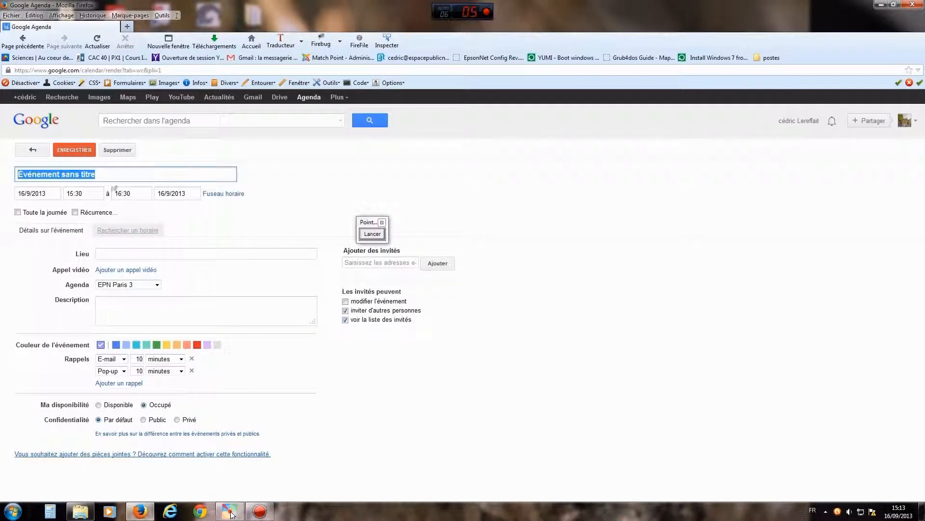
left_click(236, 515)
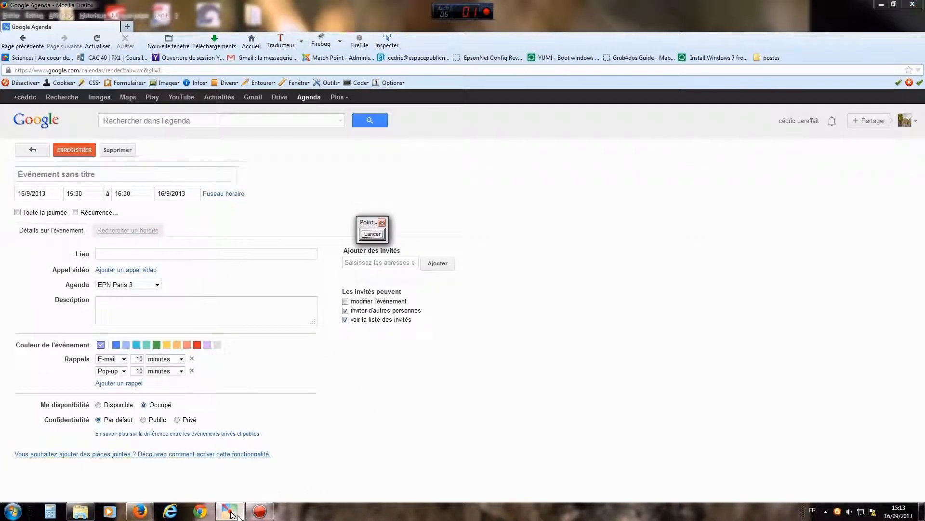
left_click_drag(372, 225, 593, 199)
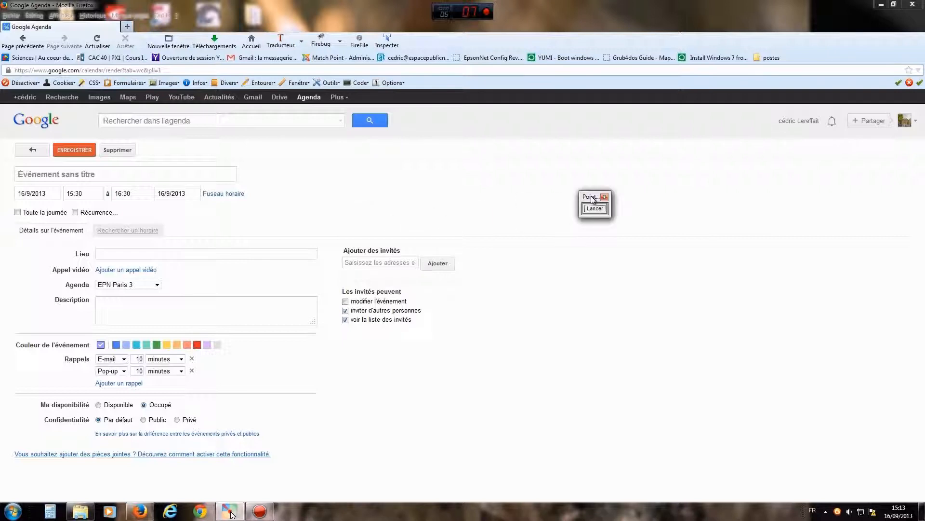
left_click(594, 210)
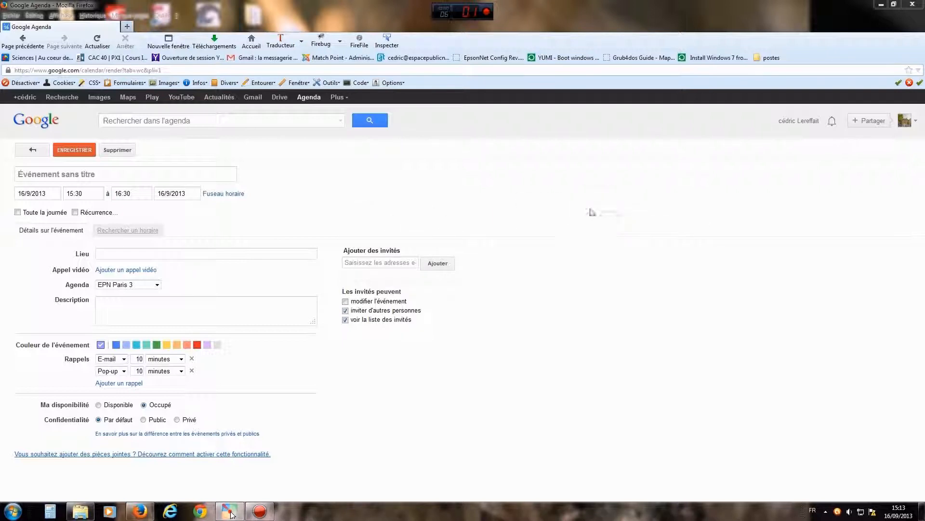
mouse_move(278, 170)
left_mouse_down()
mouse_move(65, 172)
mouse_move(103, 171)
left_mouse_up()
left_click(595, 208)
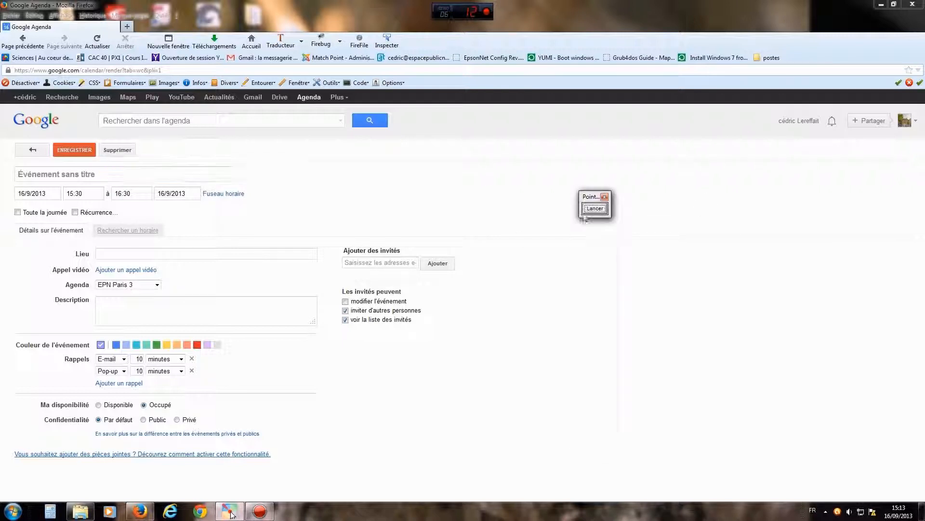
Title the new event réunion and set its start date to 4/9/2013
left_click(115, 174)
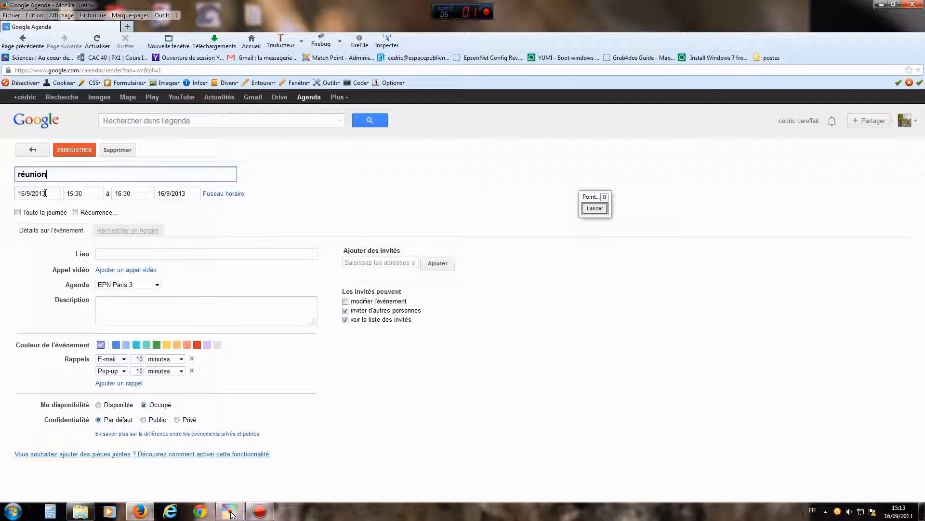
left_click(45, 193)
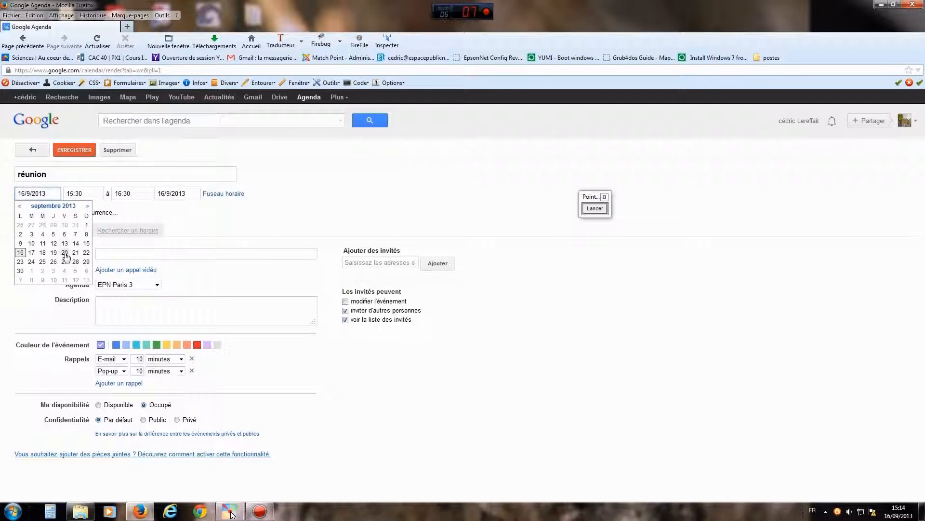
left_click(43, 235)
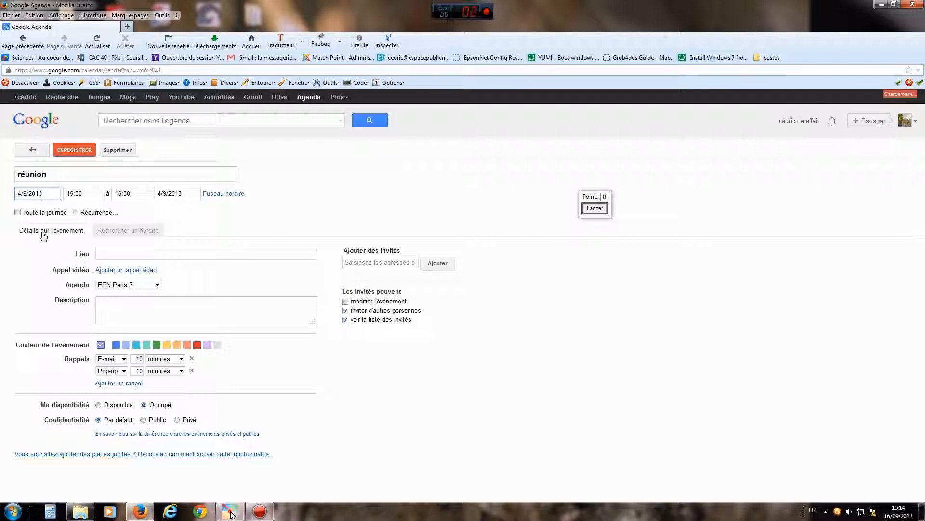
Set the réunion event's time from 14:00 to 16:30
left_click(86, 194)
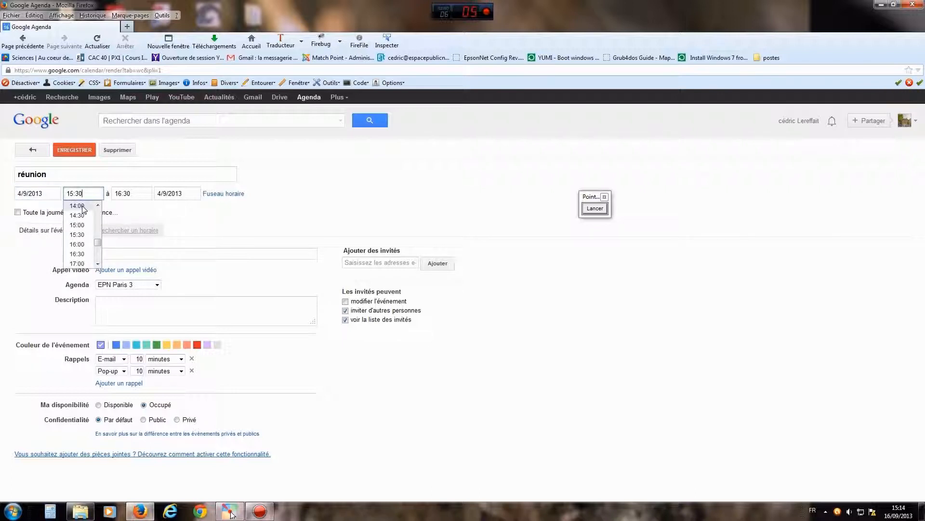
left_click(82, 208)
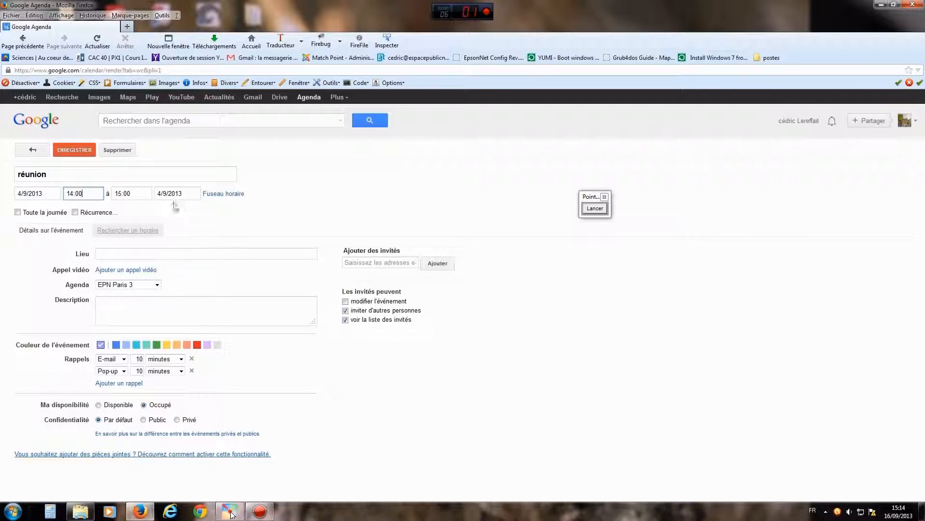
left_click(138, 193)
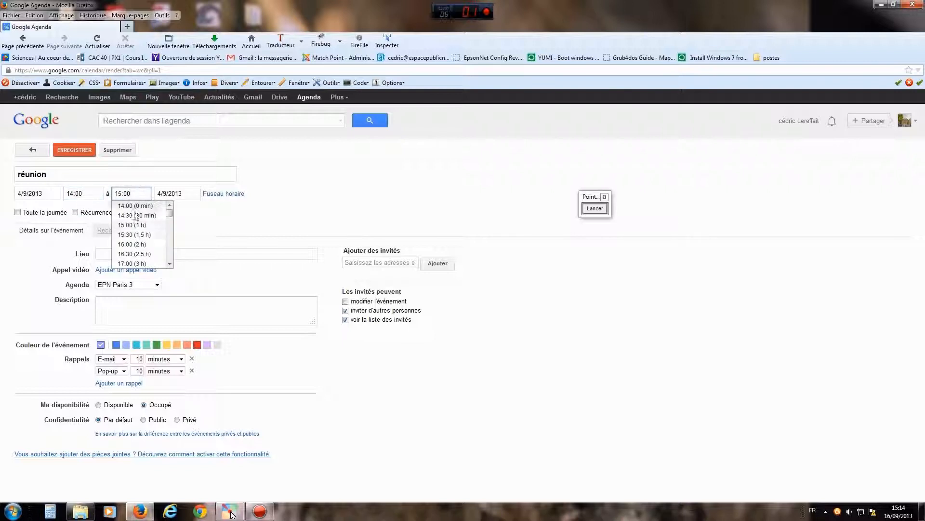
left_click(129, 254)
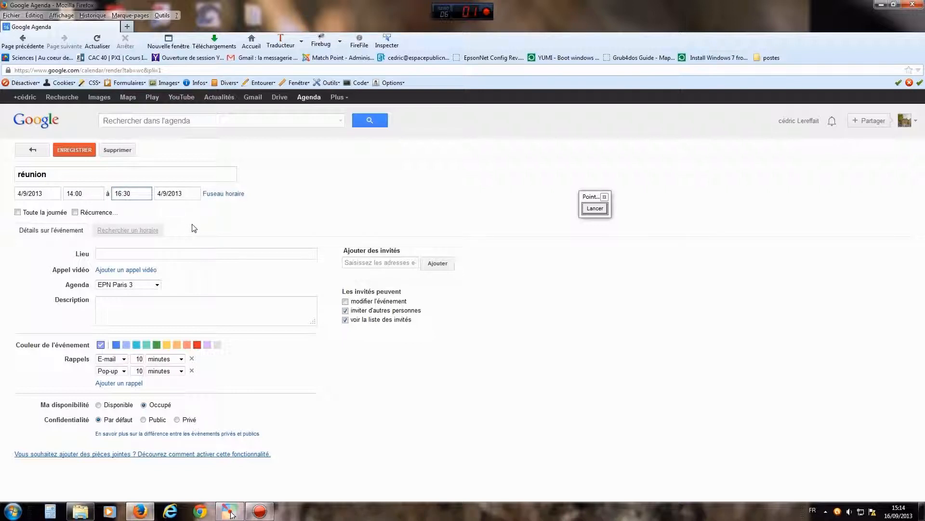
Draw a red arrow pointing to the Récurrence option, and end the annotation
left_click_drag(592, 197, 531, 181)
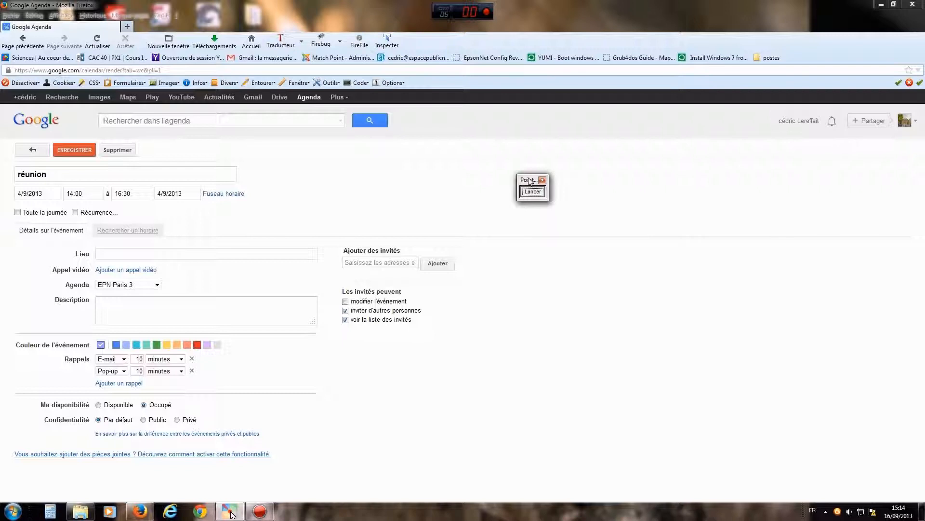
left_click(533, 191)
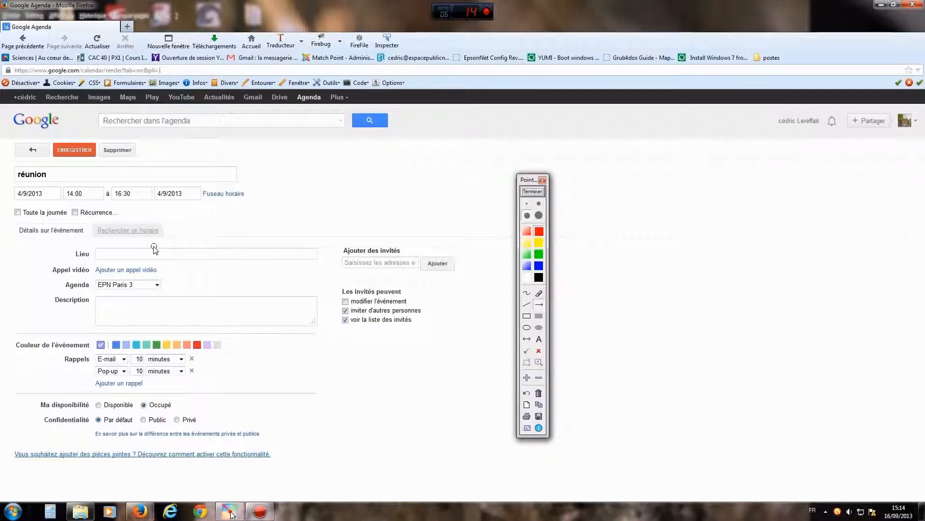
left_click_drag(203, 268, 79, 214)
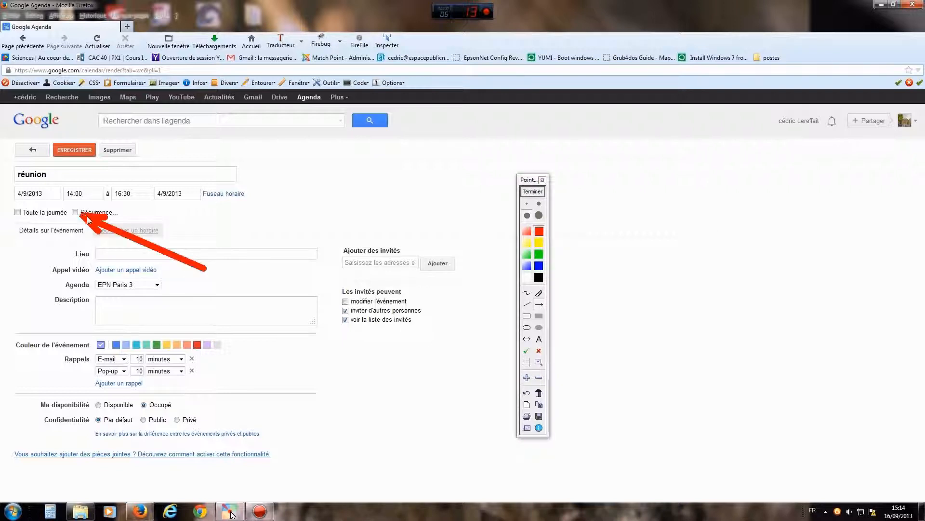
left_click(533, 192)
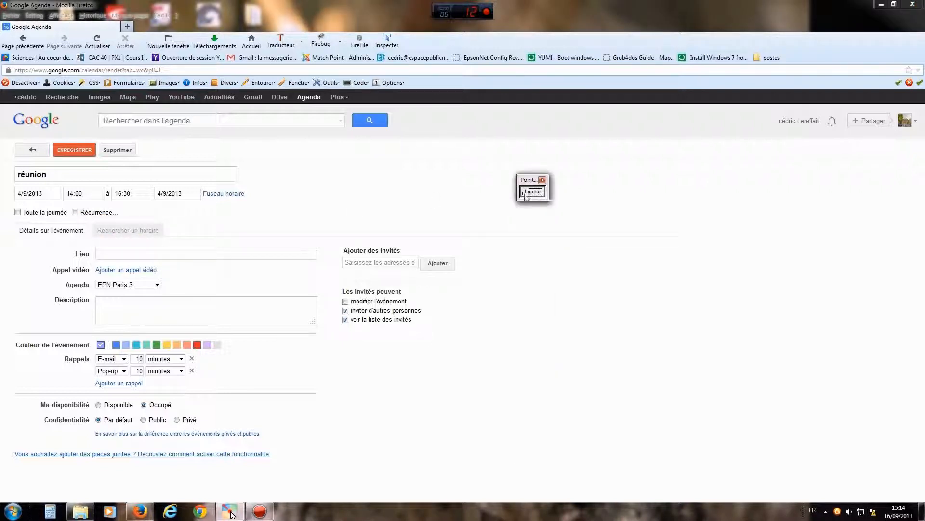
Enable recurrence for the réunion event and set it to Toutes les semaines with an interval of 1 week
left_click(75, 213)
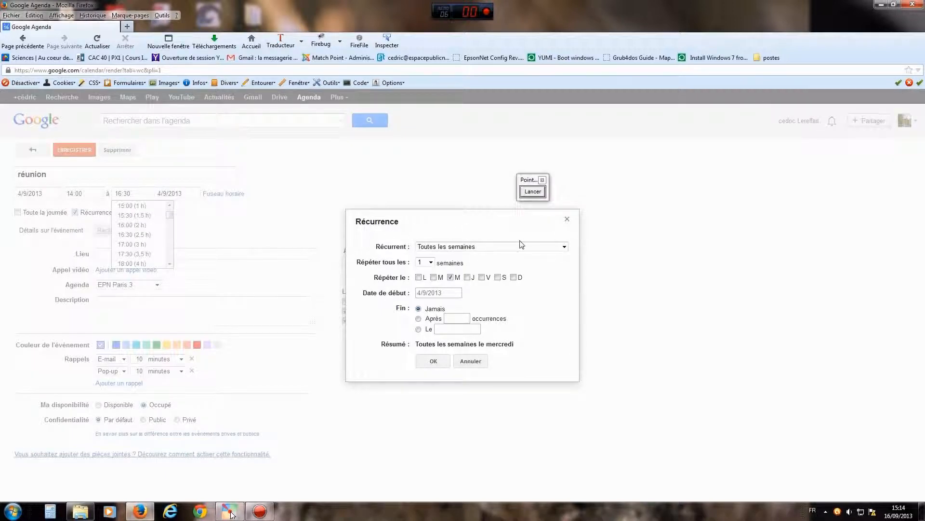
left_click(564, 247)
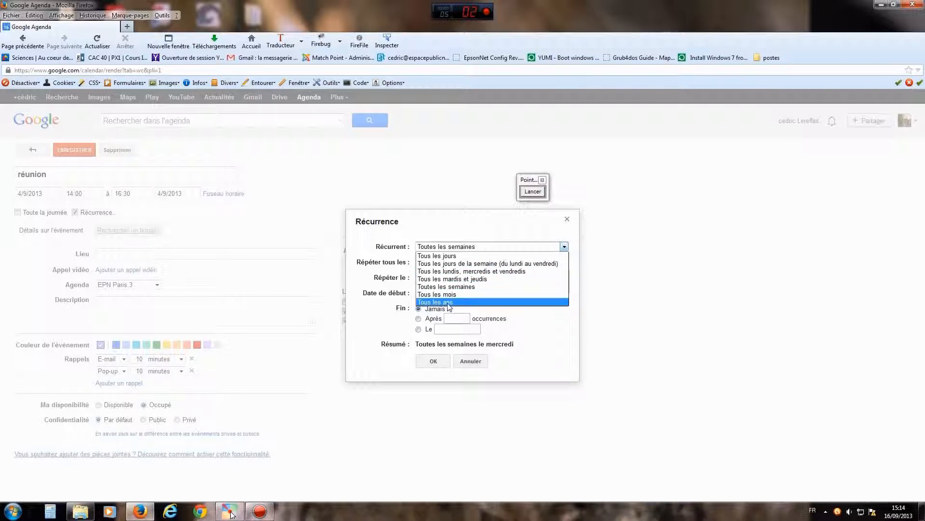
left_click(470, 288)
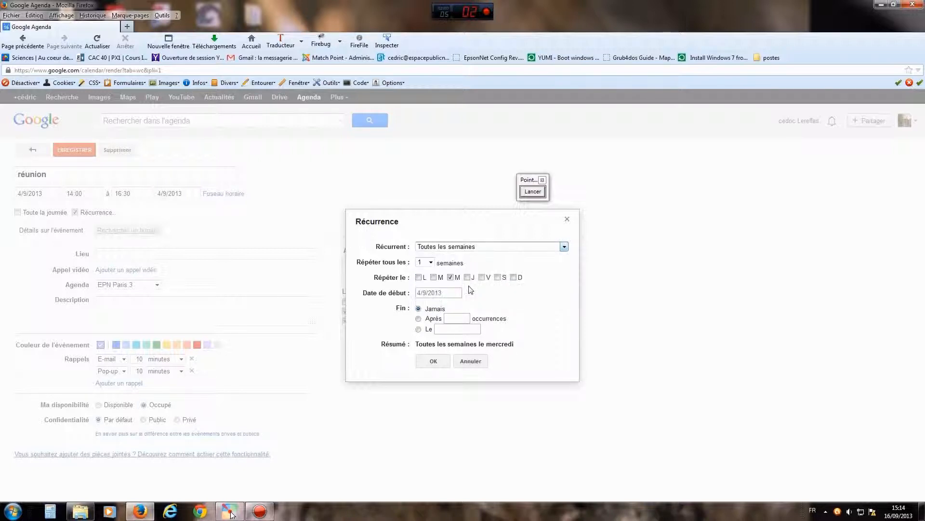
left_click(431, 263)
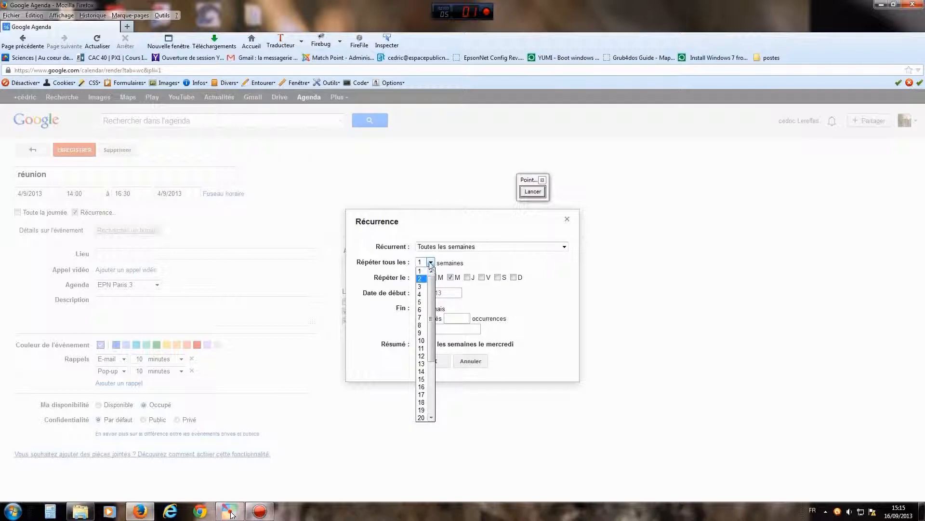
left_click(431, 263)
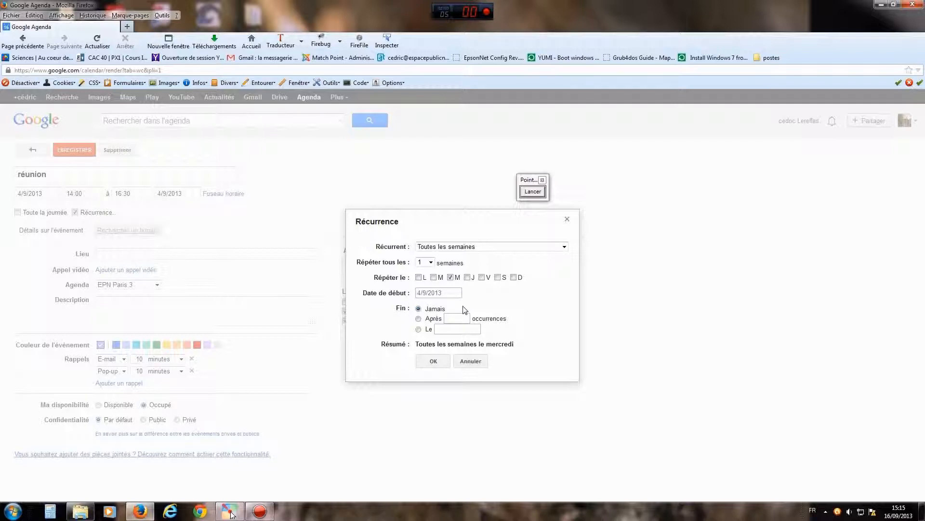
Set the weekly recurrence to end on 31/7/2014 and apply the recurrence settings
left_click(418, 319)
left_click(419, 329)
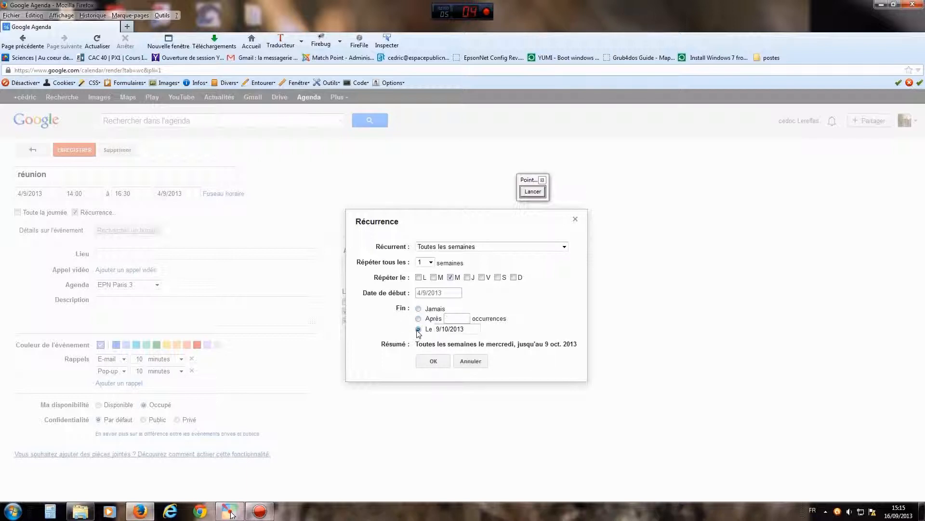
left_click(457, 329)
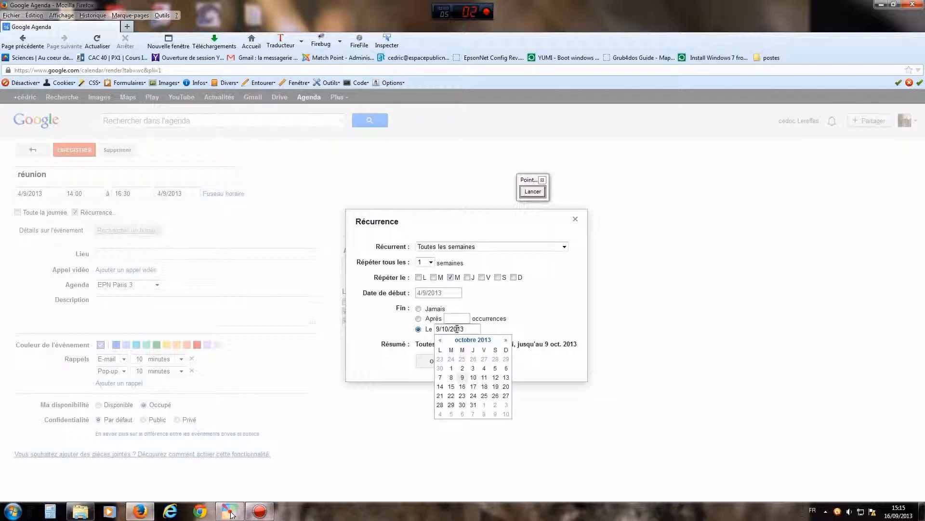
left_click(506, 340)
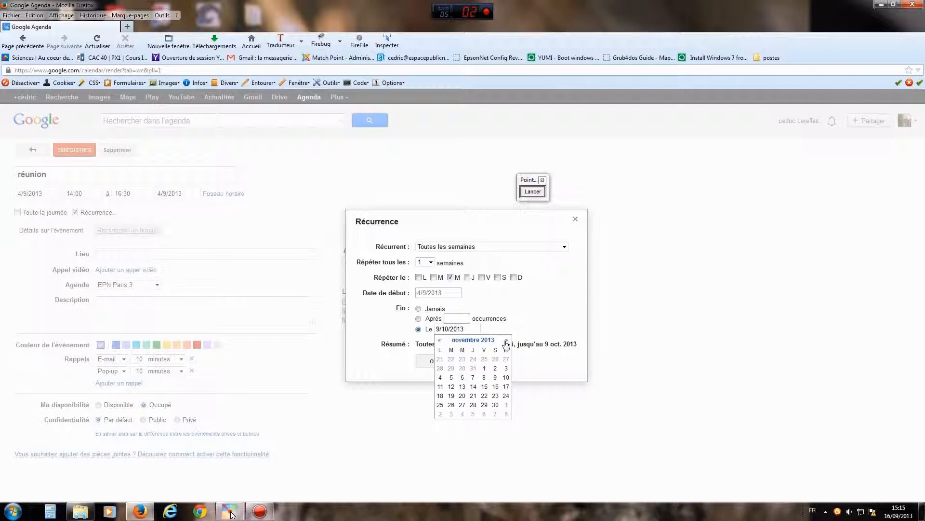
left_click(507, 341)
left_click(507, 340)
left_click(507, 341)
left_click(507, 340)
left_click(506, 340)
left_click(507, 341)
left_click(507, 341)
left_click(506, 341)
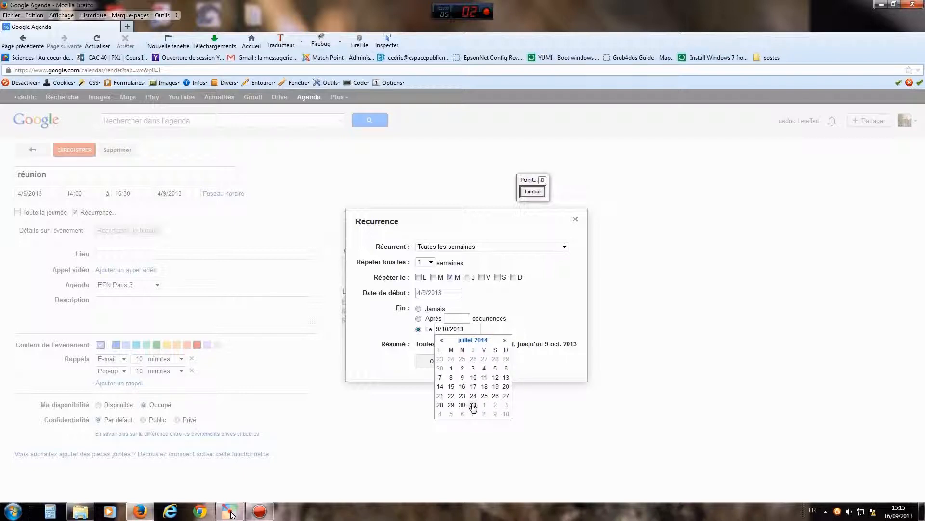
left_click(474, 405)
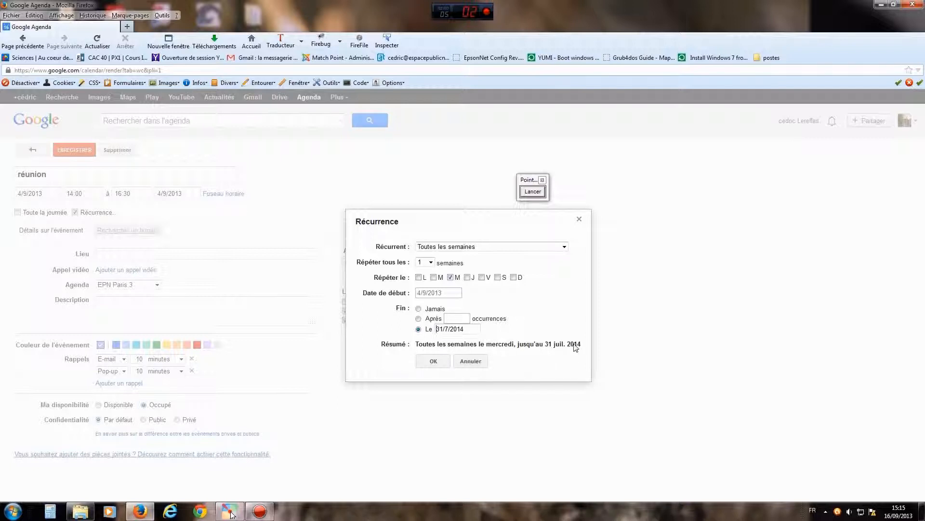
left_click(434, 361)
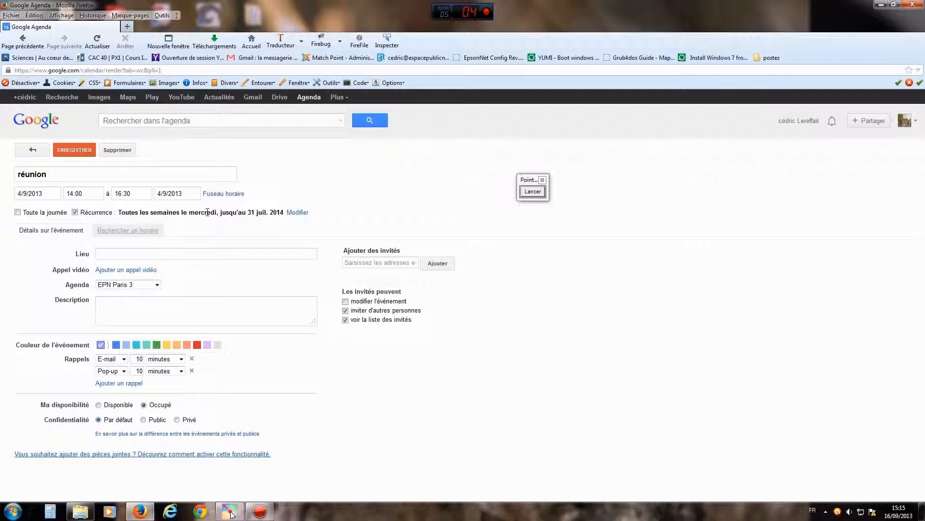
Enter Paris 3ème as the réunion event's location
left_click(107, 253)
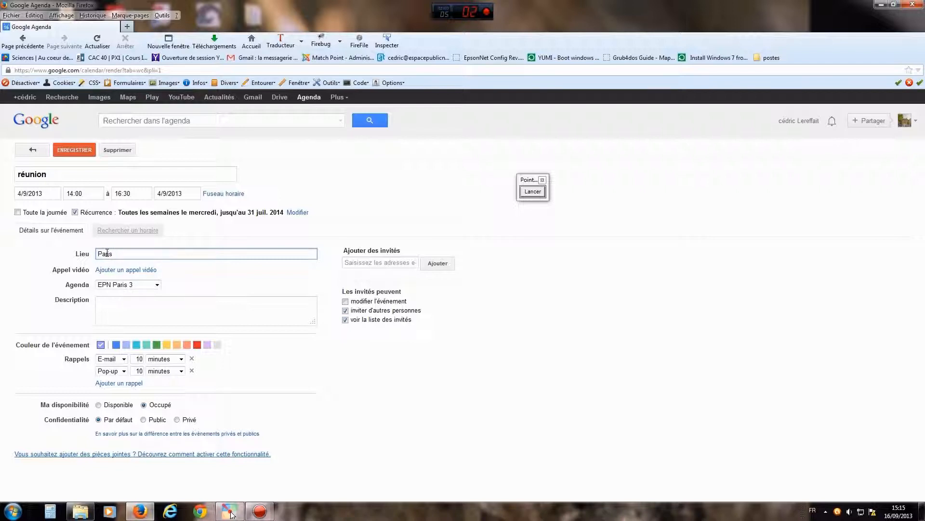
type("Paris 3ème")
left_click(104, 306)
Point a temporary red arrow at the event's Agenda field, and assign the event to Agenda Pro
left_click(533, 192)
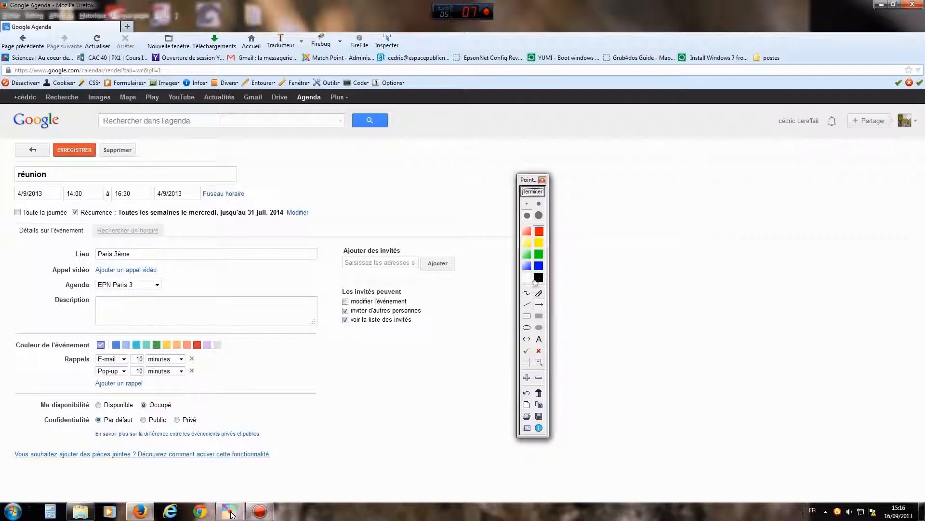
left_click_drag(275, 271, 170, 287)
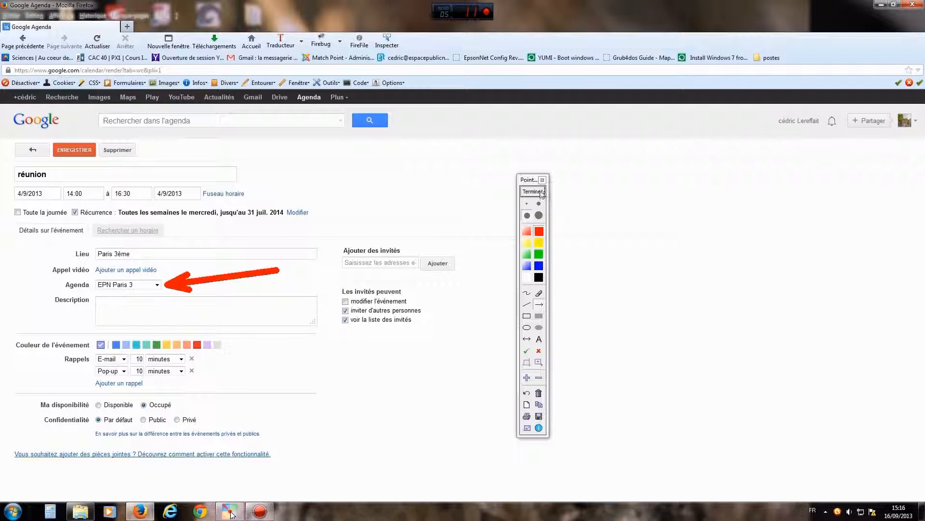
left_click(542, 193)
left_click(157, 285)
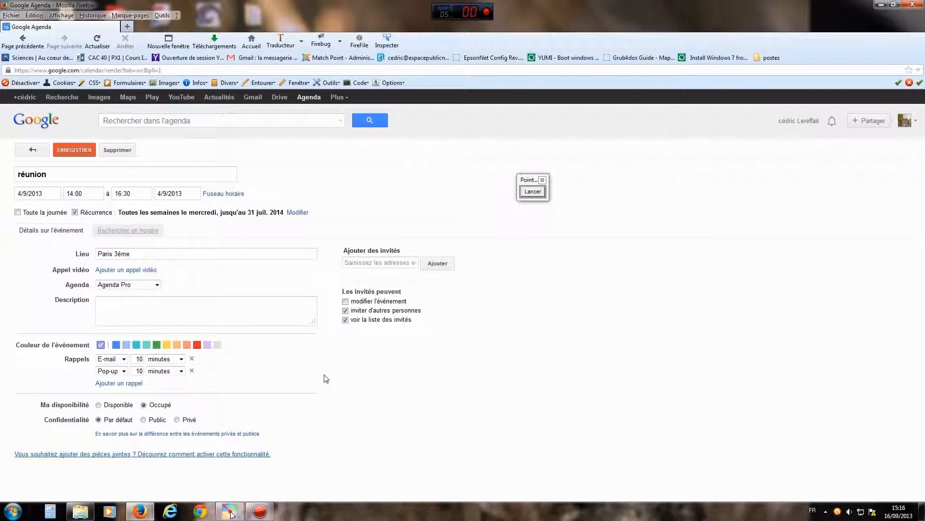
Mark the event's Rappels rows with a freehand red curve beside them, and end the annotation
left_click(533, 193)
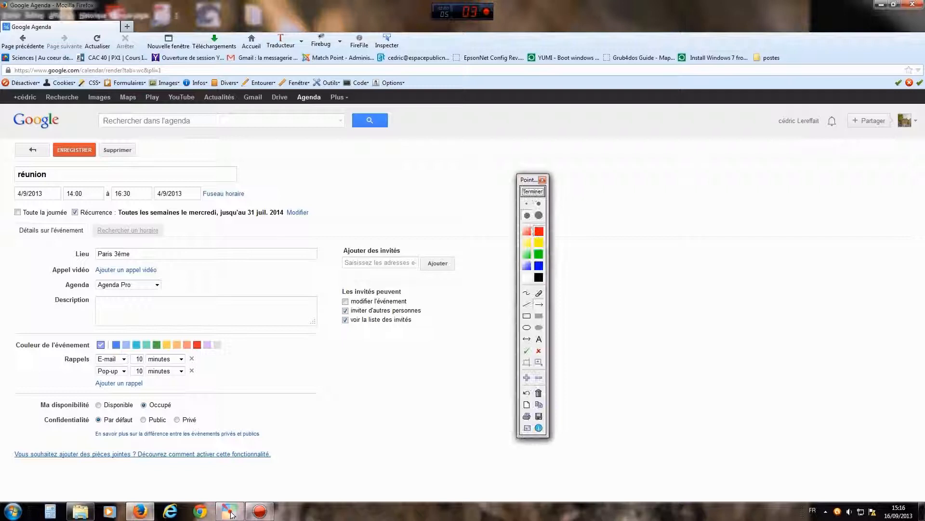
left_click(527, 292)
left_click_drag(208, 355, 202, 387)
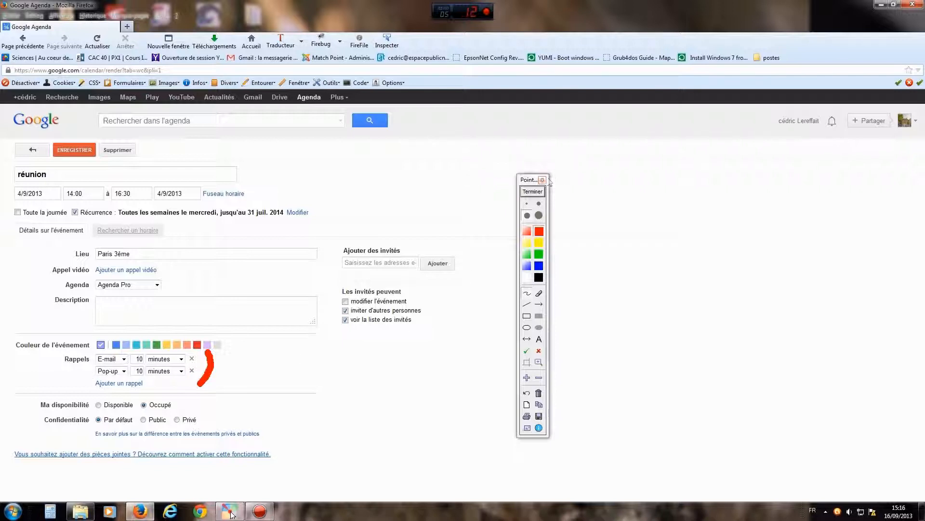
left_click(532, 192)
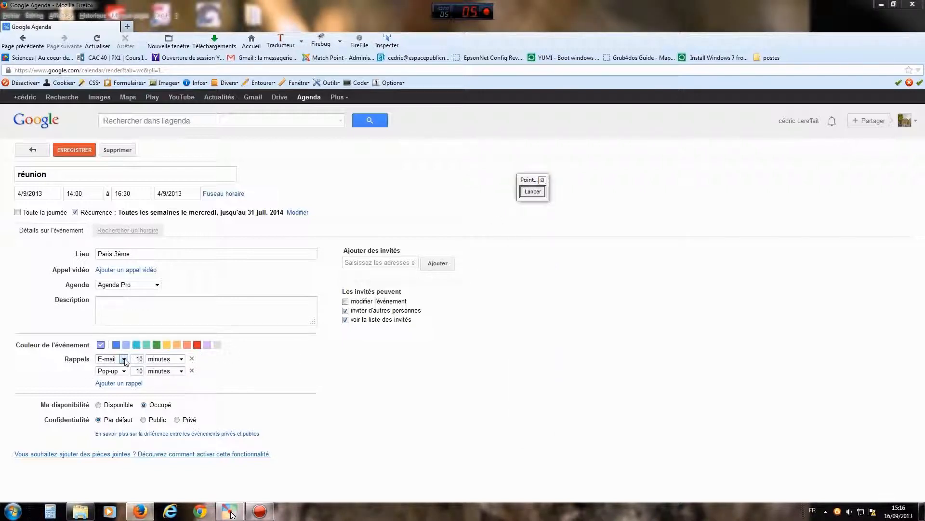
Keep the first reminder as E-mail and set it to 2 jours before the event
left_click(124, 359)
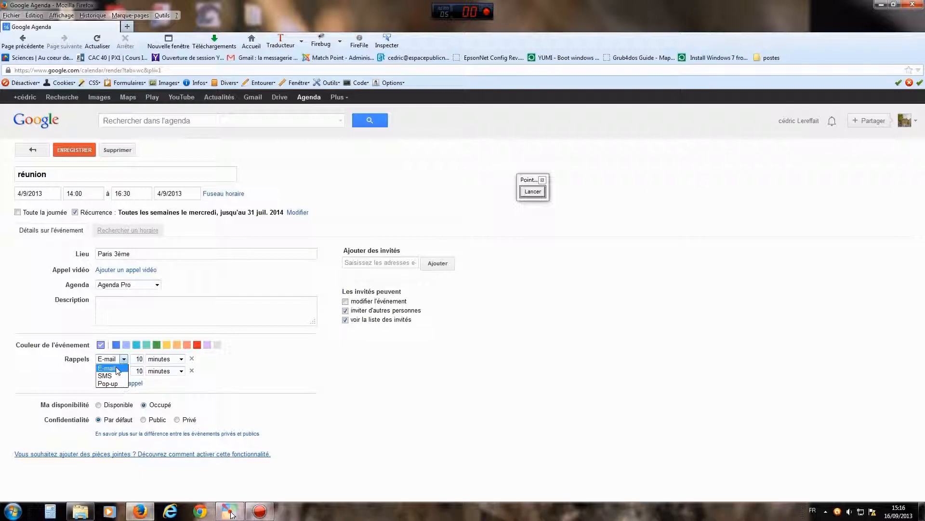
left_click(118, 369)
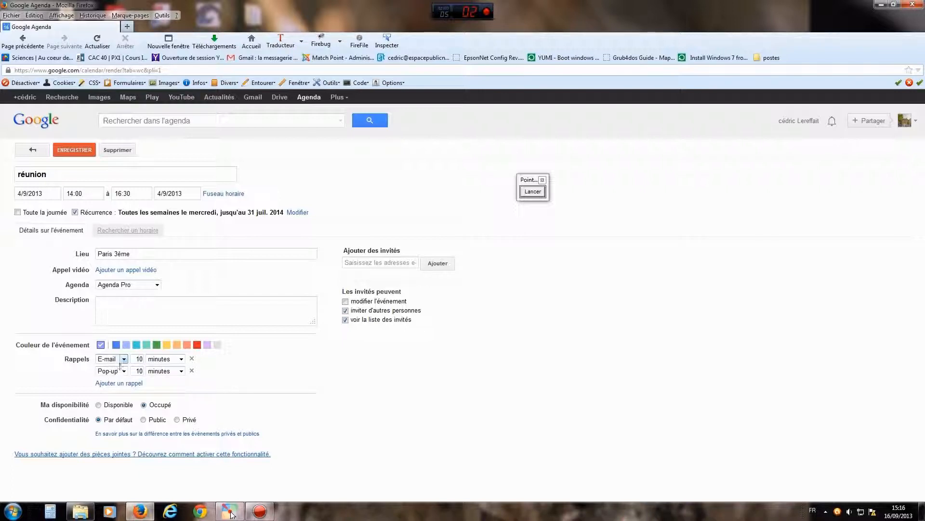
left_click(180, 359)
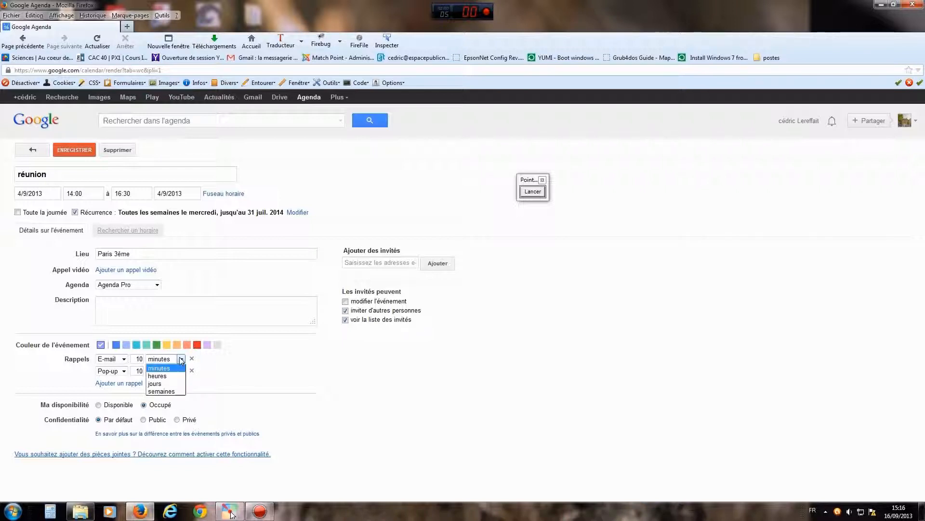
left_click(160, 385)
double_click(145, 358)
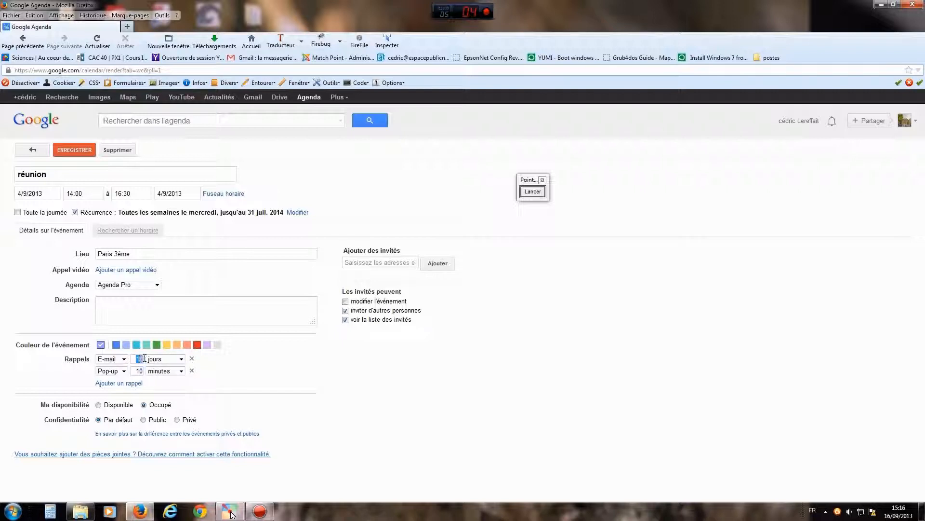
type("2")
Point a temporary red arrow at the Enregistrer option, and save the réunion event
left_click(530, 193)
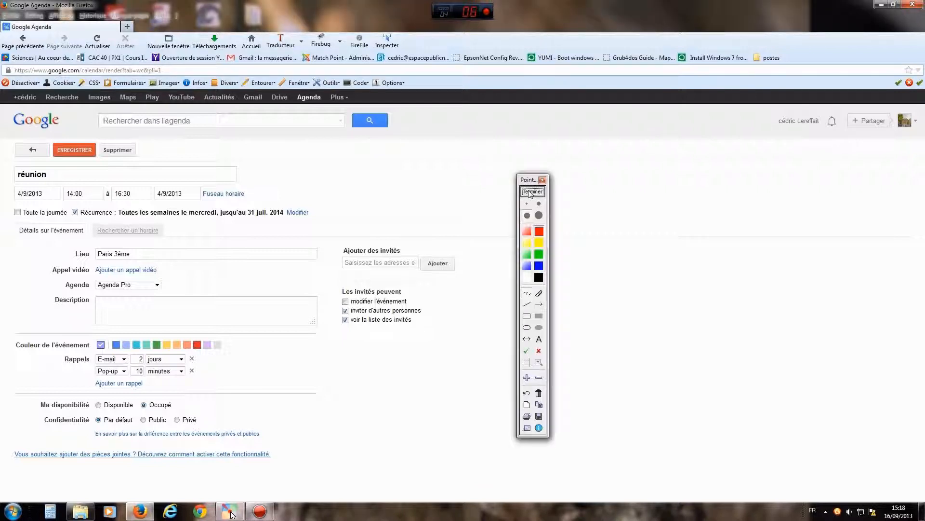
left_click(539, 304)
left_click_drag(232, 280, 84, 158)
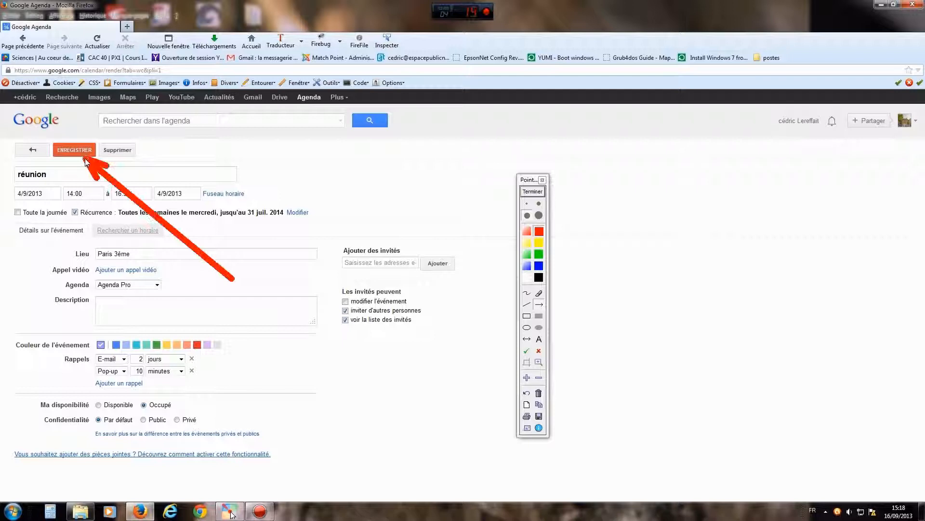
left_click(531, 192)
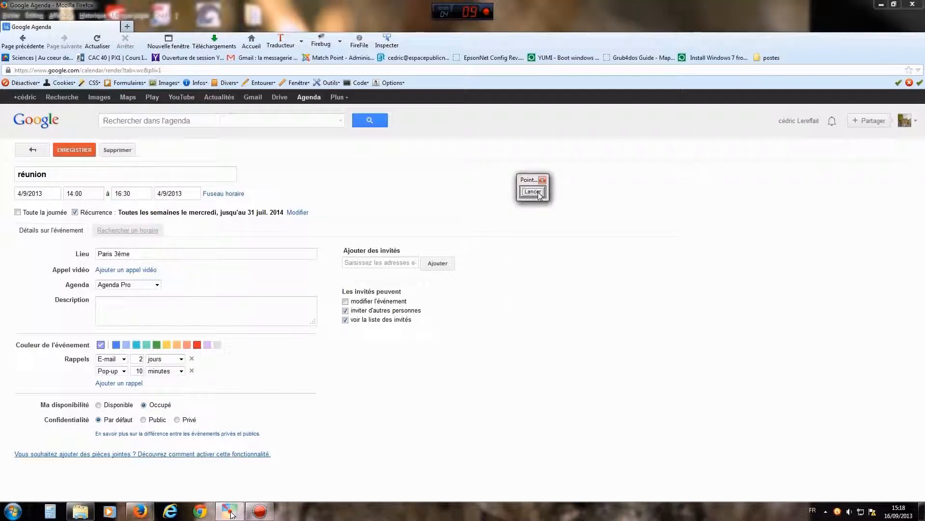
left_click(72, 150)
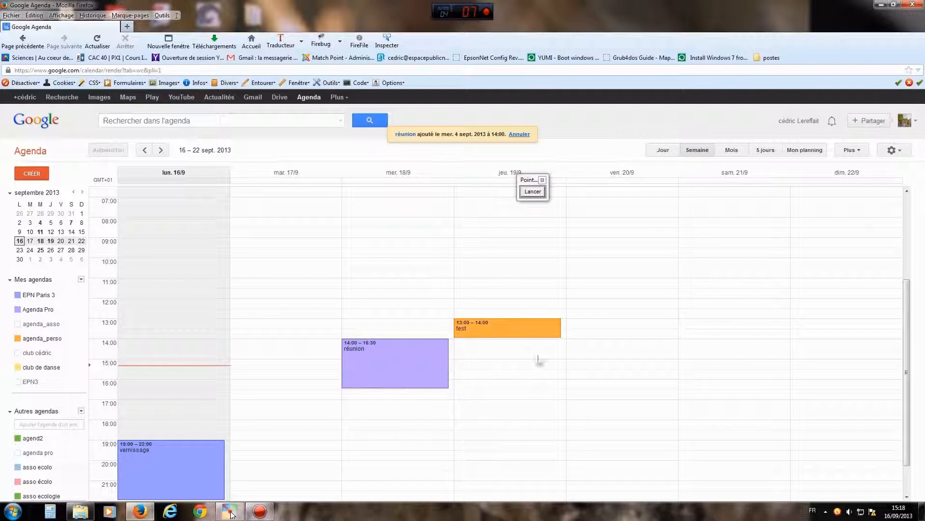
Draw red arrows pointing to Wednesday's réunion event, the next-week control and the Semaine view option, and end the annotation
left_click(539, 193)
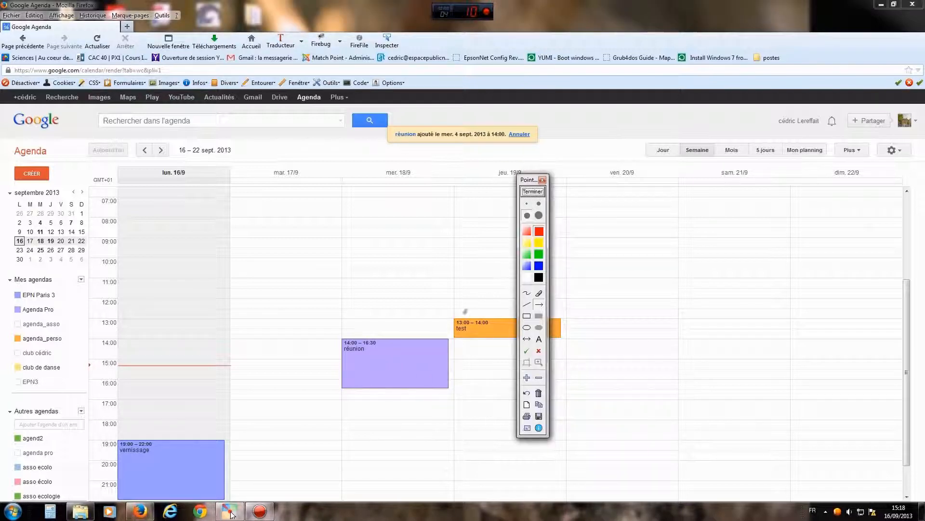
left_click_drag(233, 263, 335, 339)
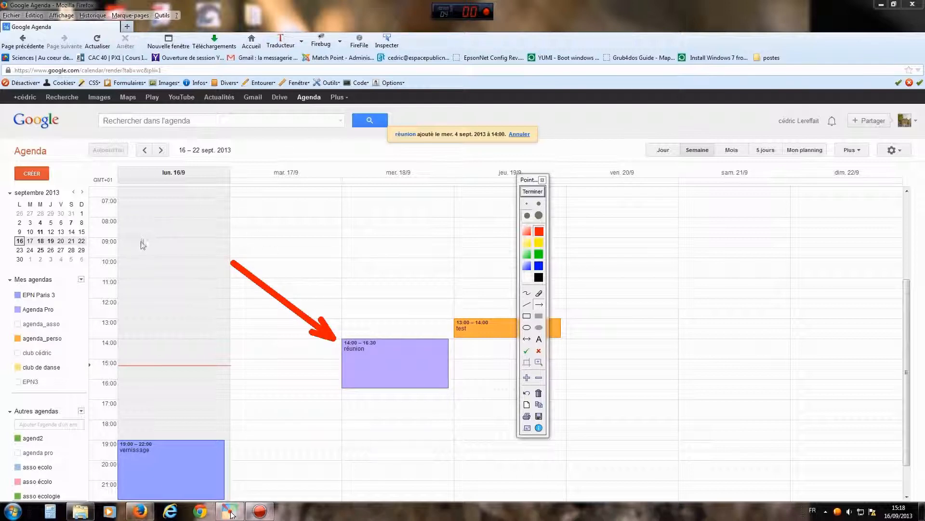
mouse_move(150, 255)
left_mouse_down()
mouse_move(152, 171)
mouse_move(163, 165)
left_mouse_up()
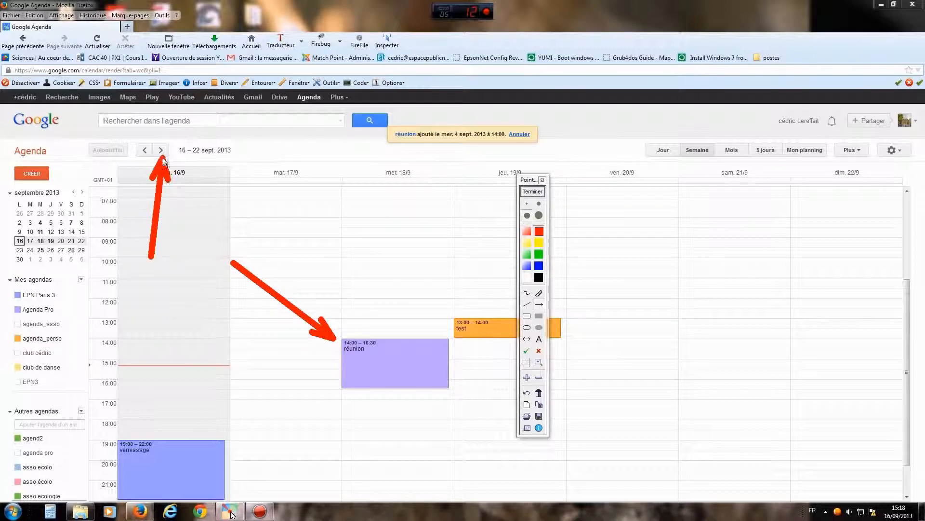
left_click_drag(646, 229, 696, 156)
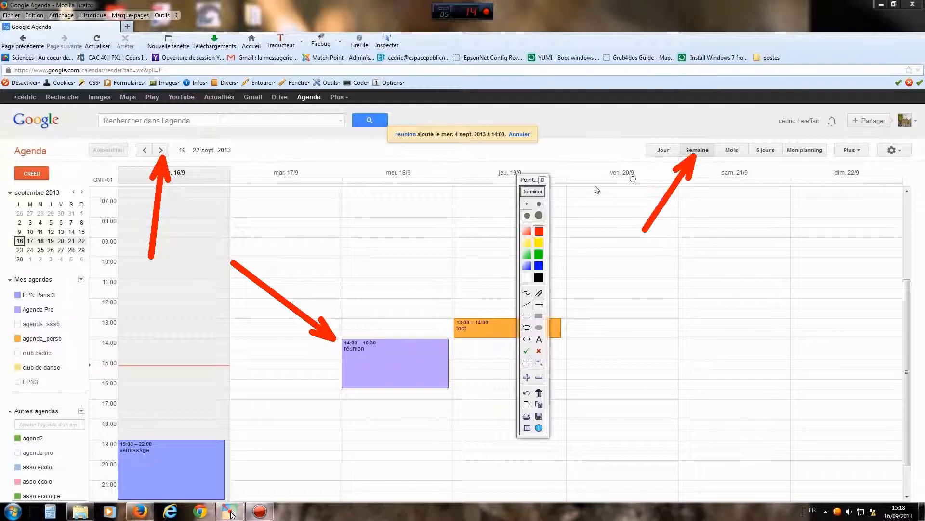
left_click(534, 193)
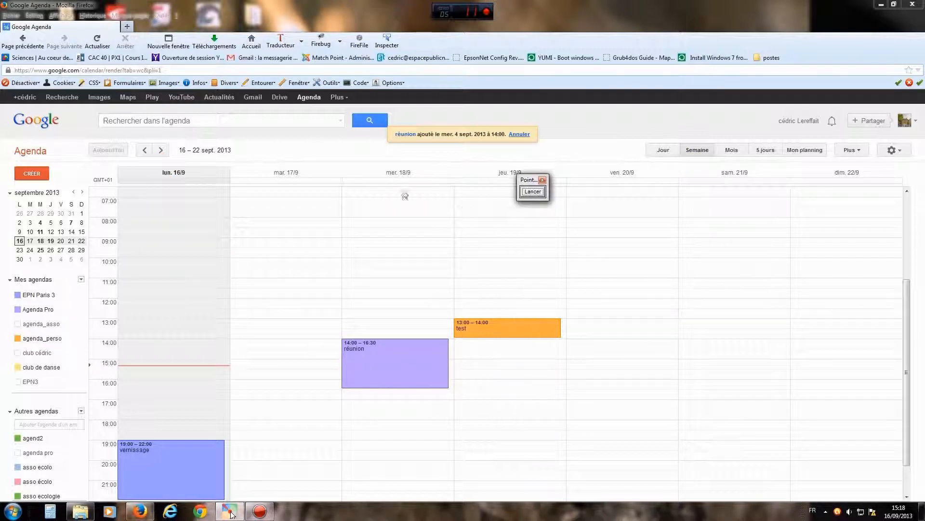
In the week of 23–29 September 2013, mark the réunion event with a temporary red arrow and open its details
left_click(161, 150)
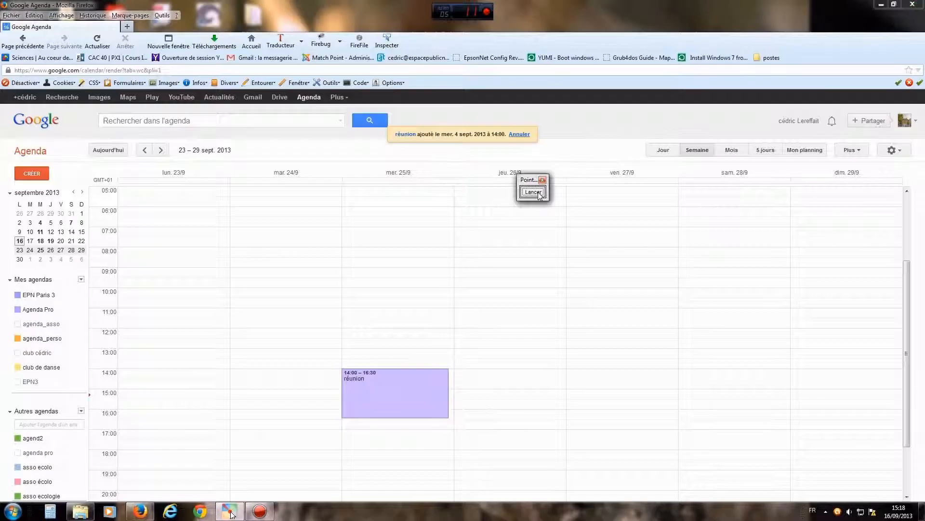
left_click(533, 192)
mouse_move(191, 313)
left_mouse_down()
mouse_move(362, 403)
mouse_move(340, 379)
left_mouse_up()
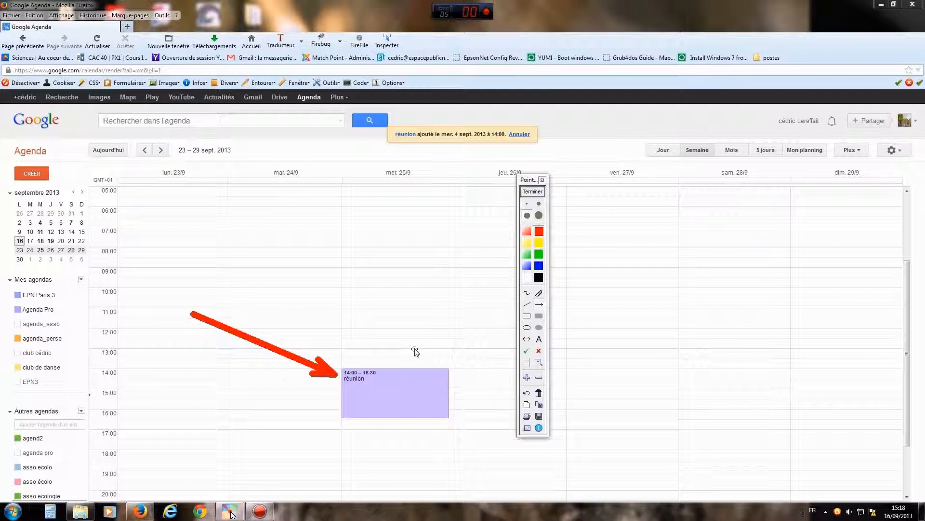
left_click(533, 191)
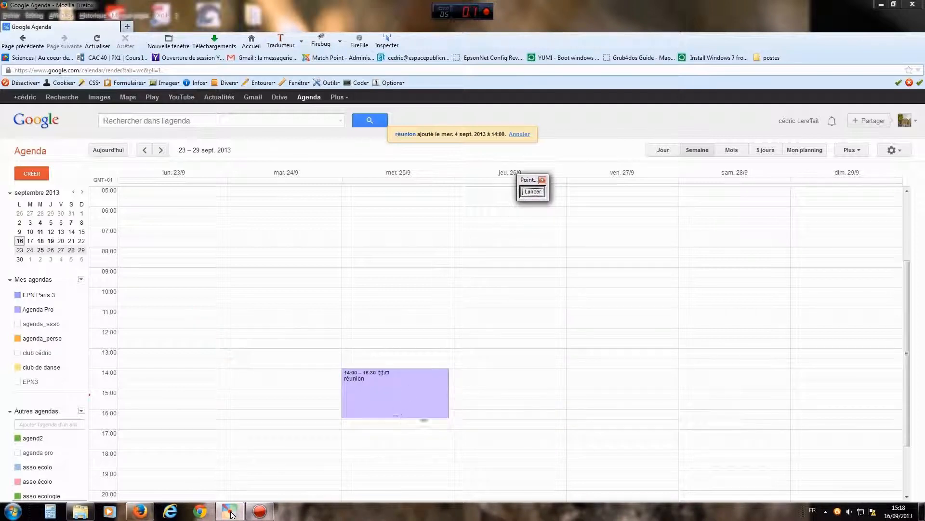
left_click(409, 395)
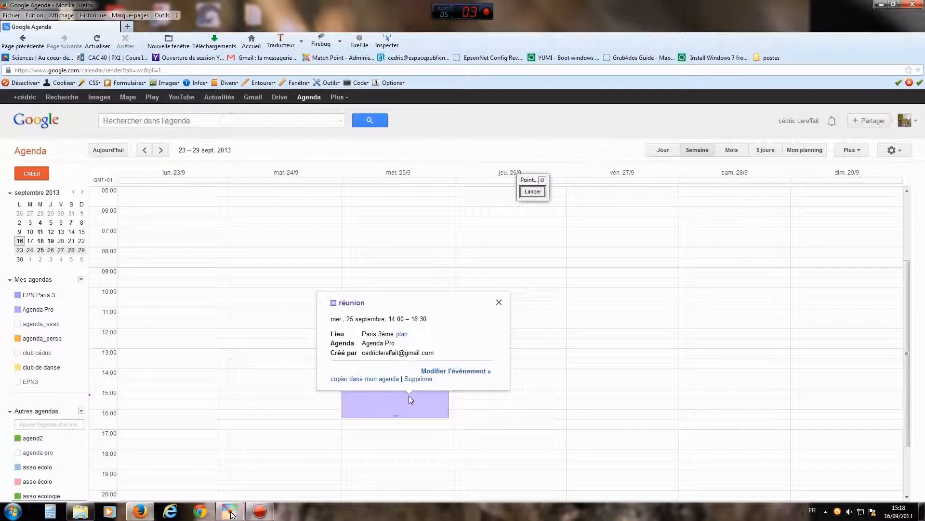
Edit the réunion event to turn off its recurrence and set its date to 18/9/2013, and save it
left_click(460, 371)
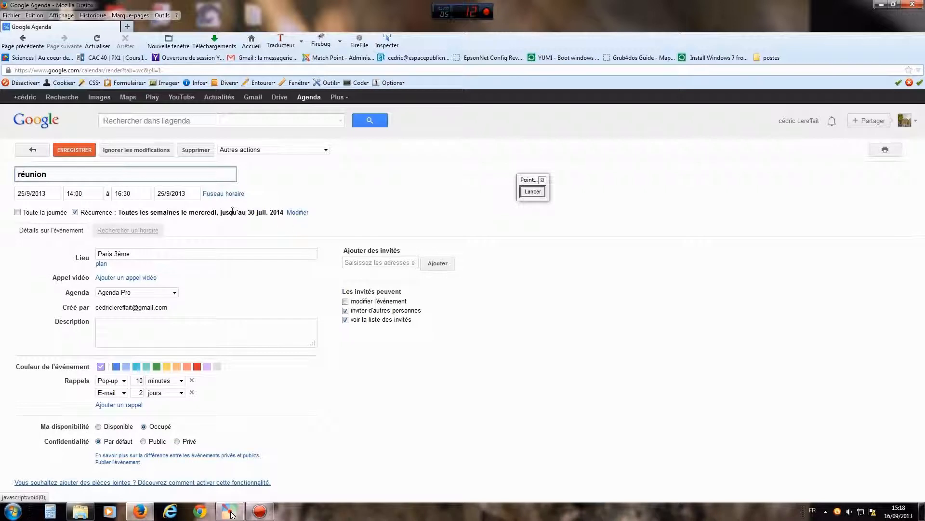
left_click(75, 212)
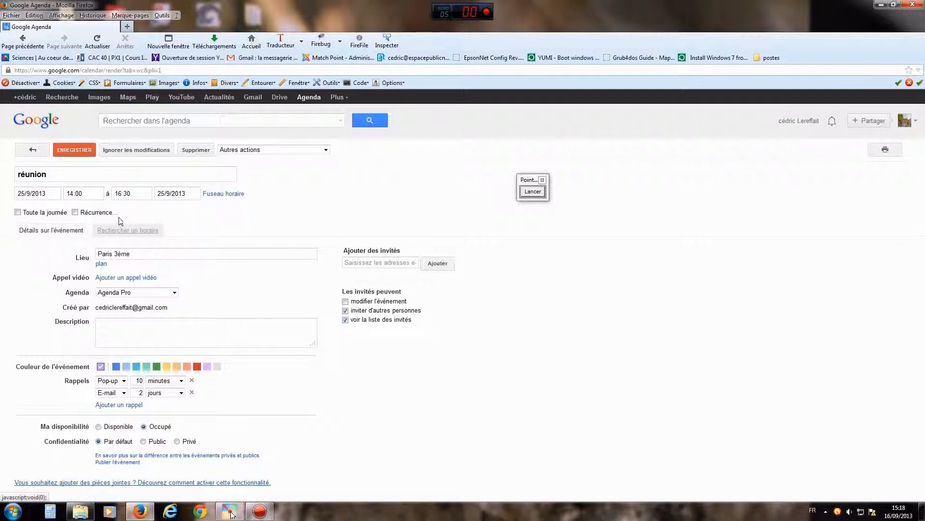
left_click(55, 194)
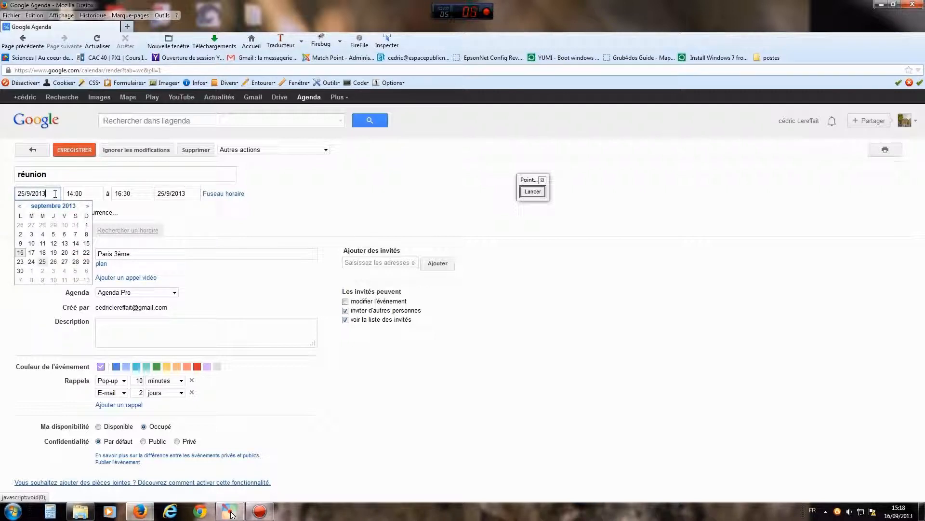
left_click(43, 254)
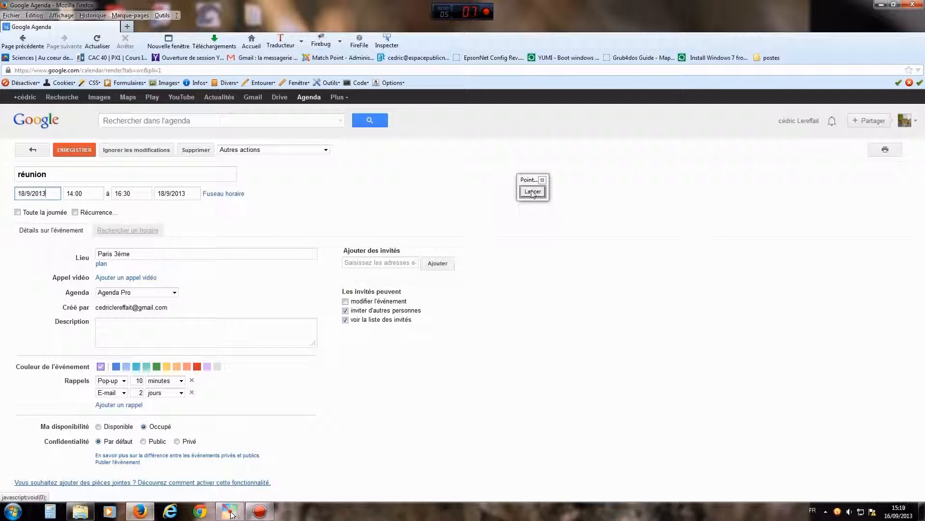
left_click(81, 151)
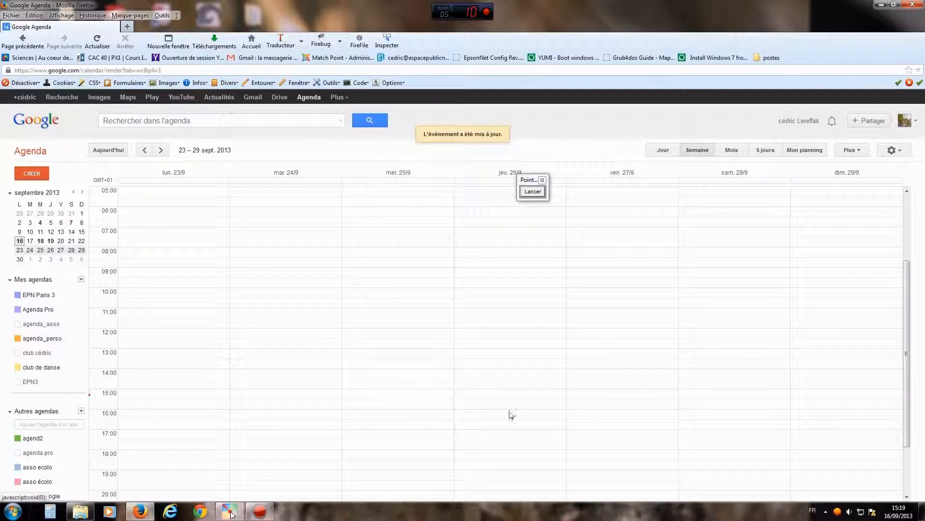
Return to the week of 16–22 September 2013 and open Agenda Pro's Rappels et notifications settings
left_click(145, 150)
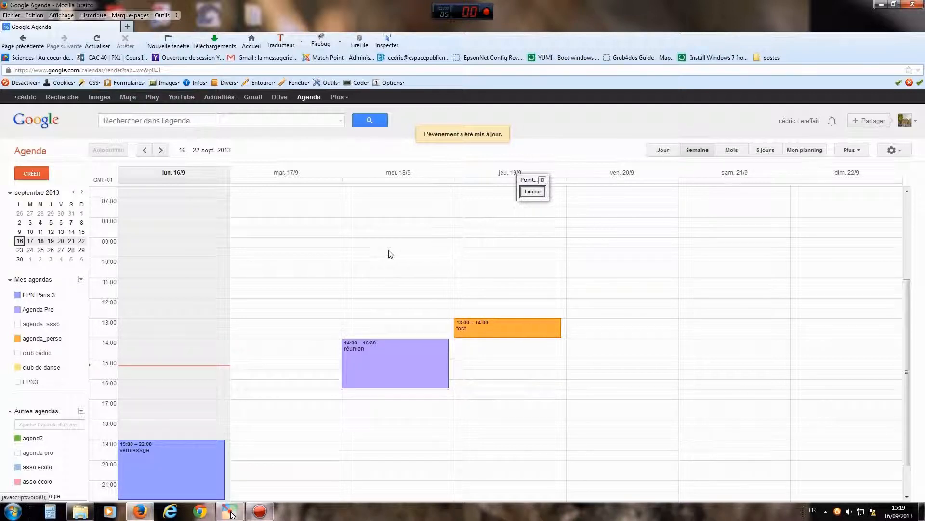
left_click(81, 280)
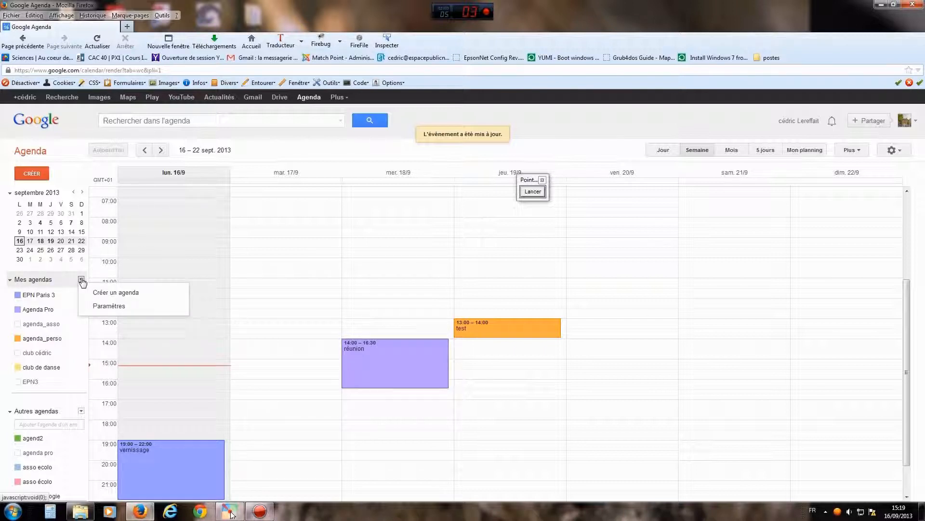
left_click(82, 281)
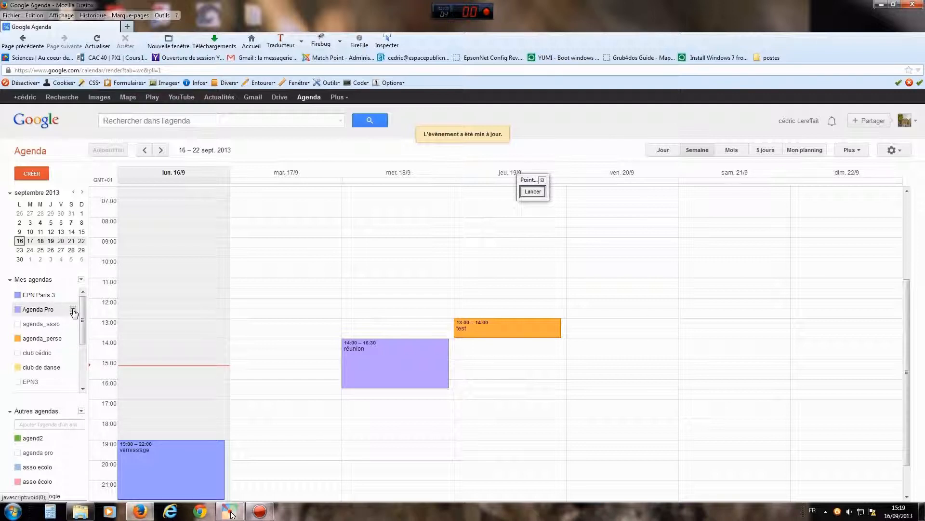
left_click(73, 310)
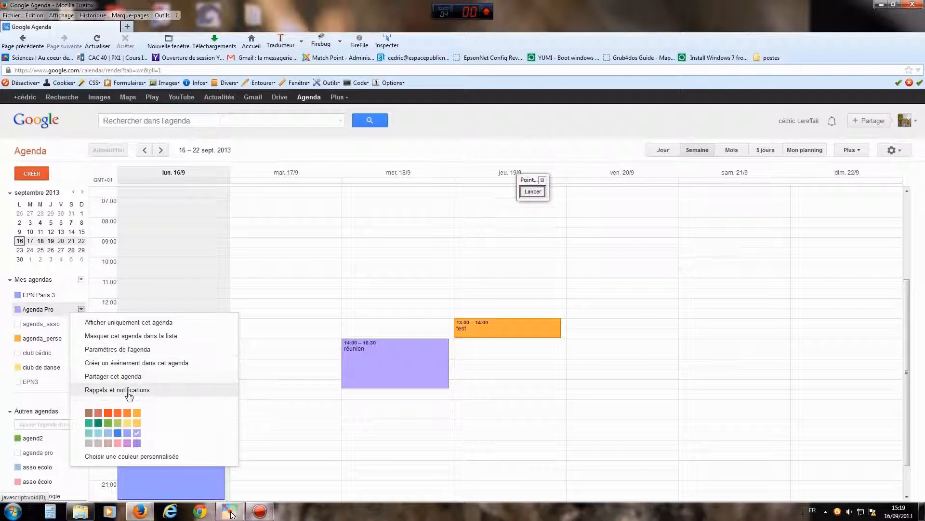
left_click(120, 390)
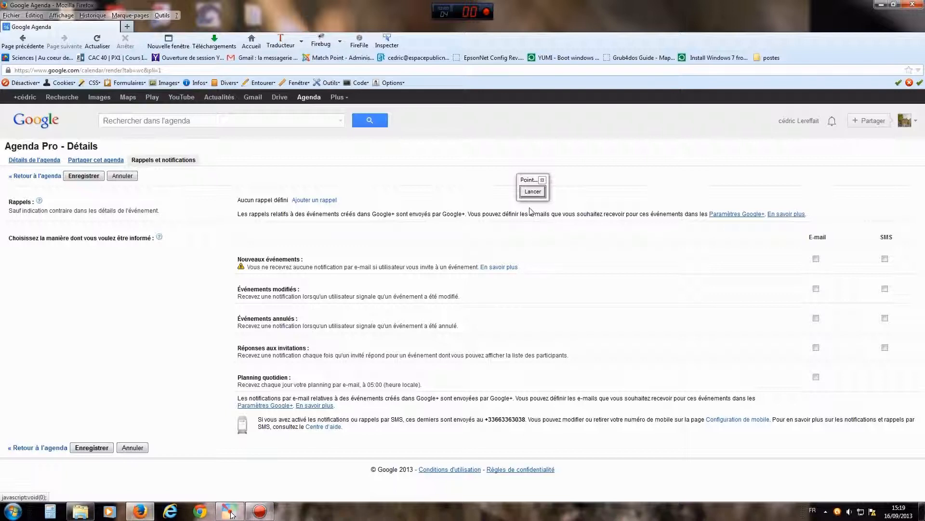
Point a temporary red arrow at the Configuration de mobile link, end the annotation, and open that page
left_click(533, 191)
mouse_move(528, 183)
left_mouse_down()
mouse_move(185, 179)
mouse_move(188, 169)
left_mouse_up()
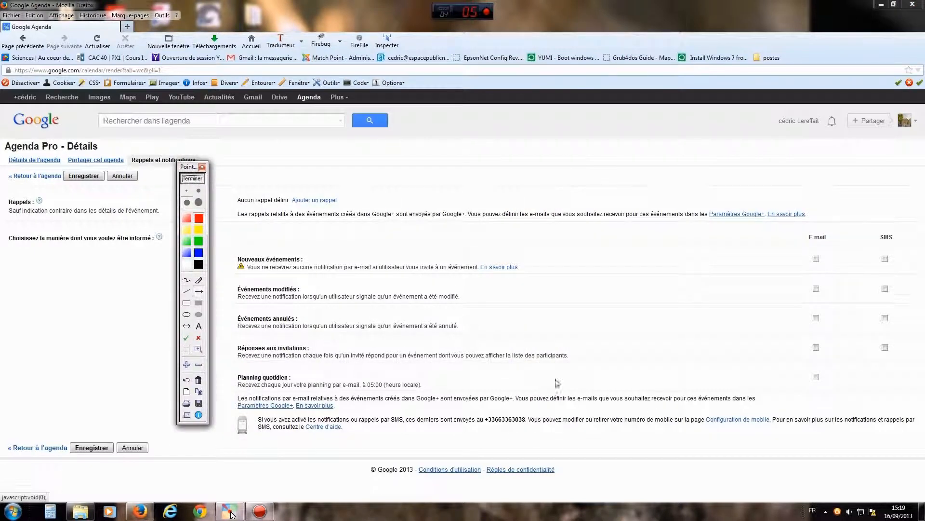
left_click_drag(710, 320, 743, 415)
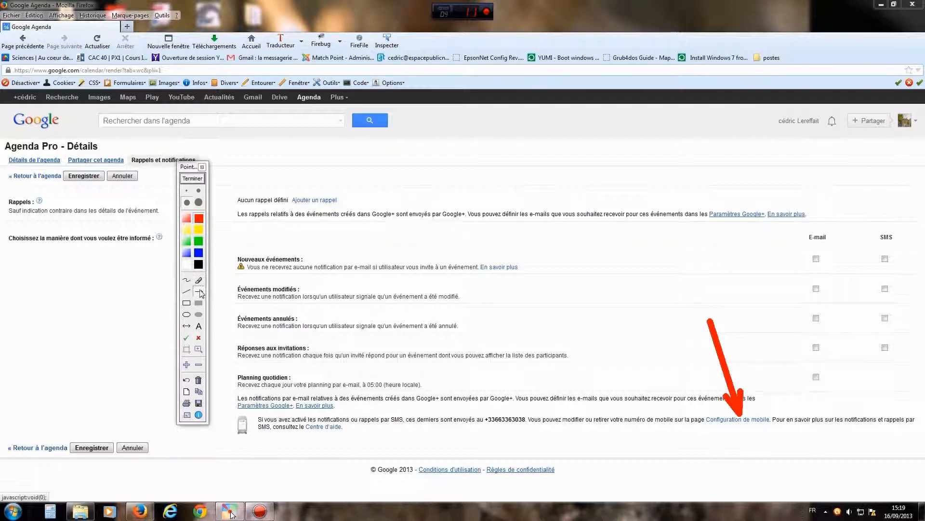
left_click(191, 178)
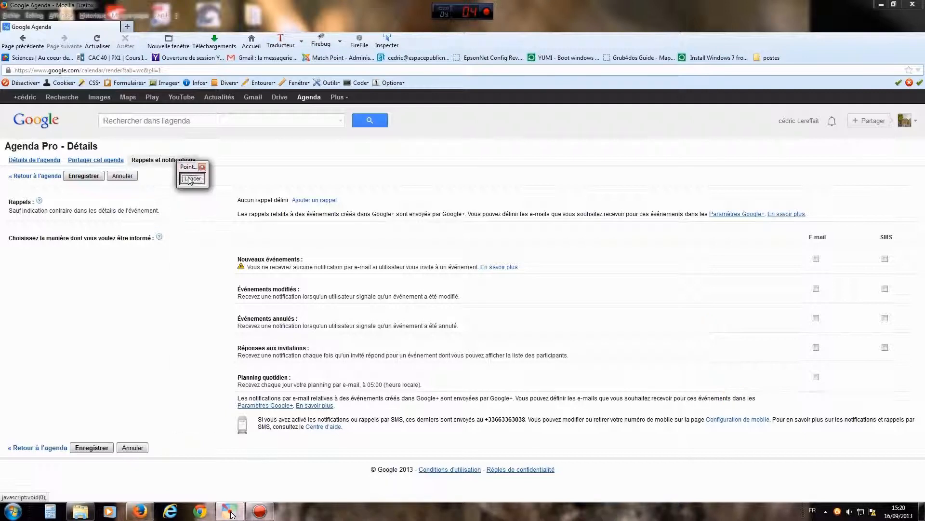
left_click(738, 419)
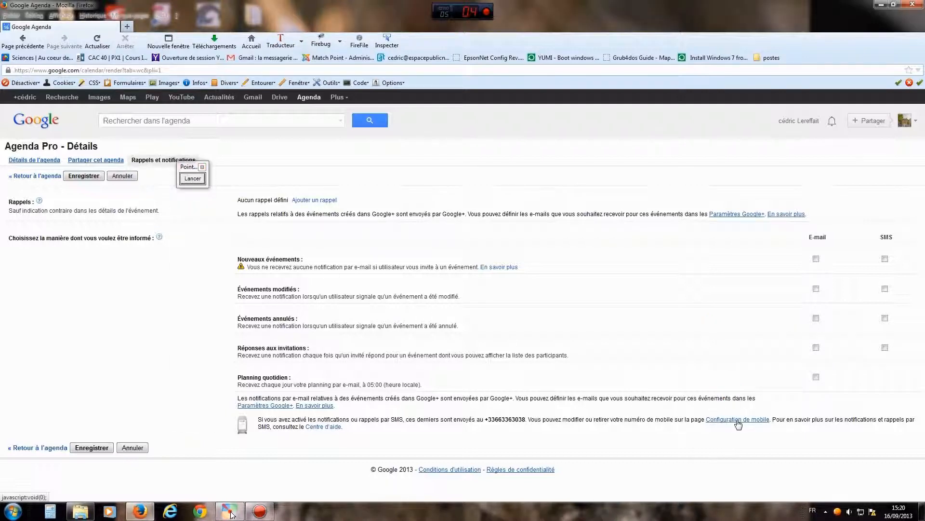
Draw temporary red arrows at the phone number, Envoyer le code de validation, verification code and Terminer la configuration, and end the annotation
left_click_drag(185, 167, 639, 246)
left_click(645, 256)
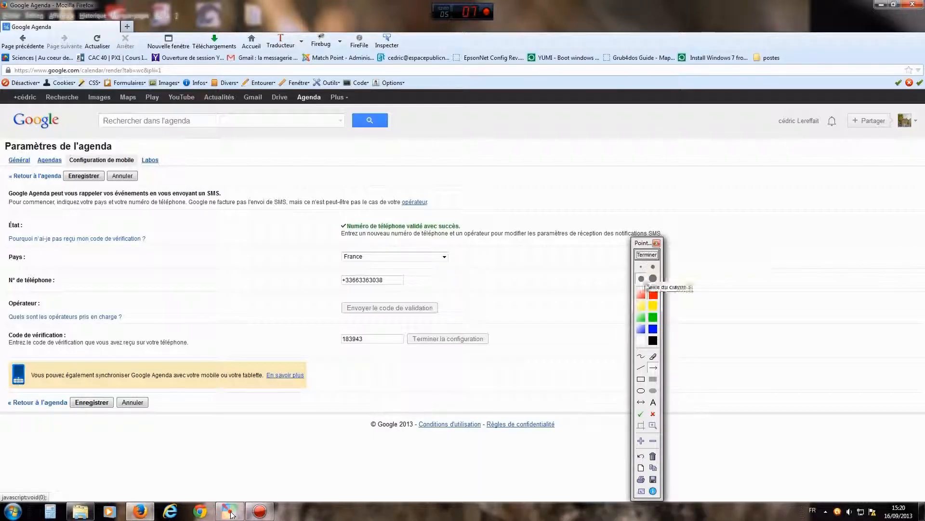
left_click_drag(535, 293, 411, 284)
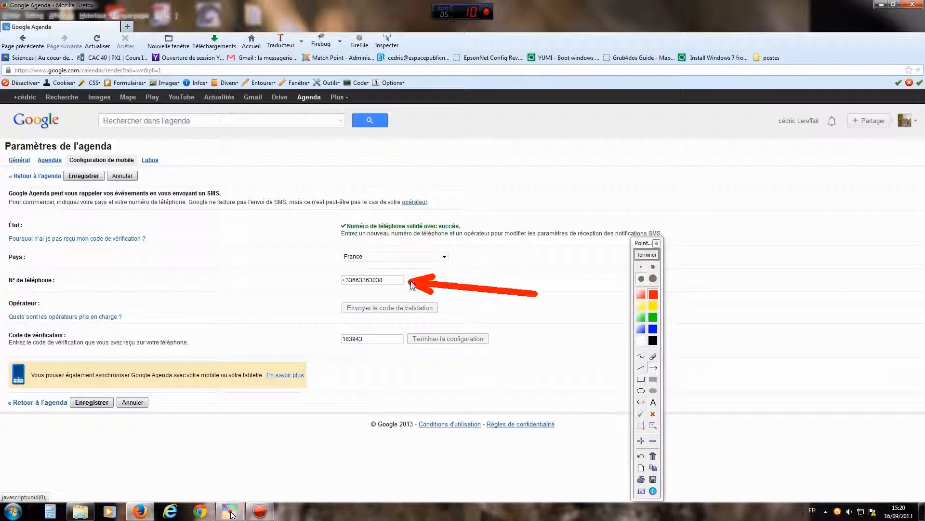
left_click_drag(470, 320, 446, 309)
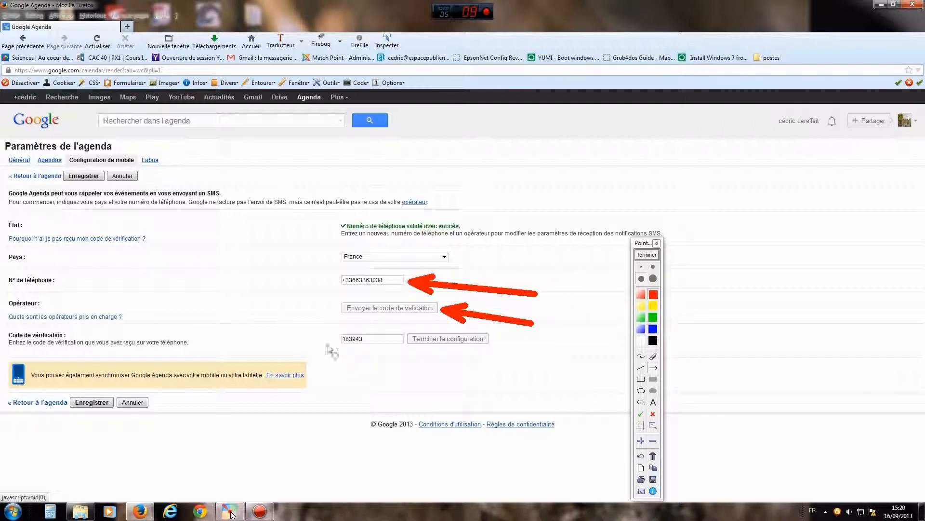
left_click_drag(244, 333, 337, 339)
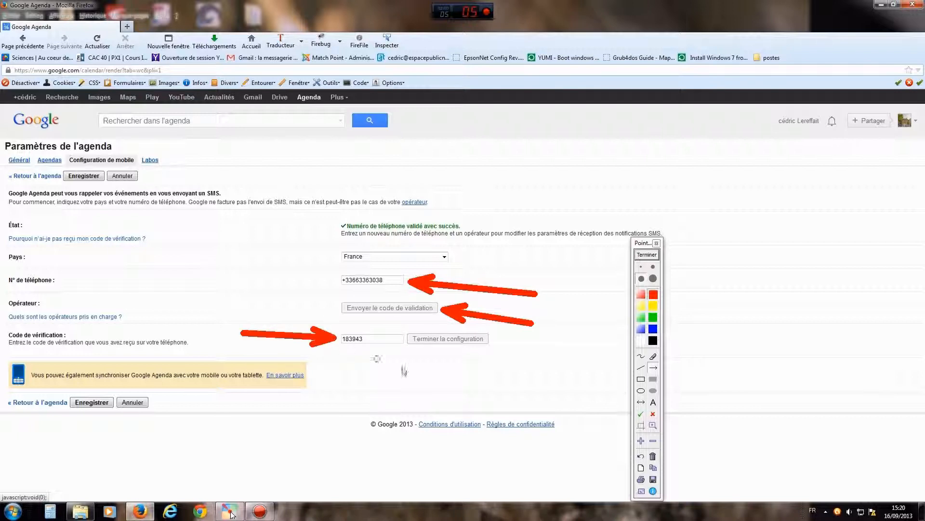
left_click_drag(434, 398, 441, 350)
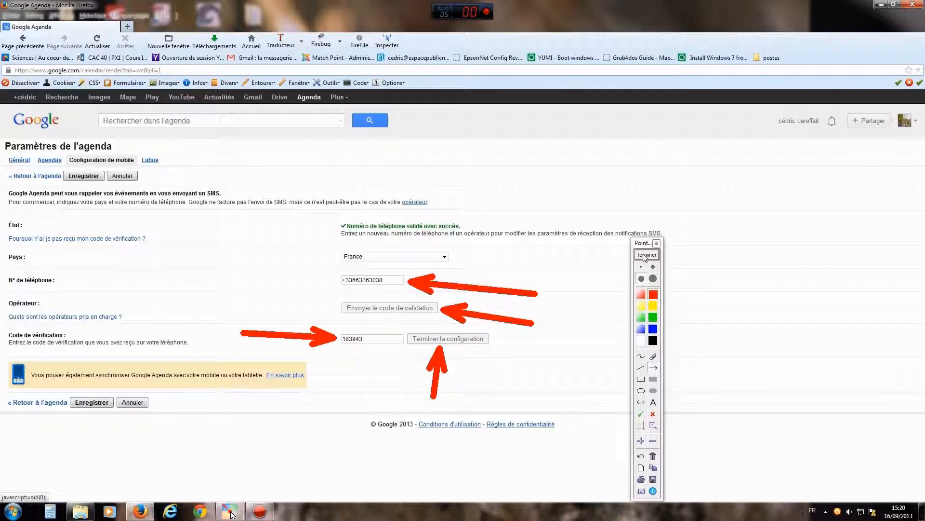
left_click_drag(643, 244, 661, 214)
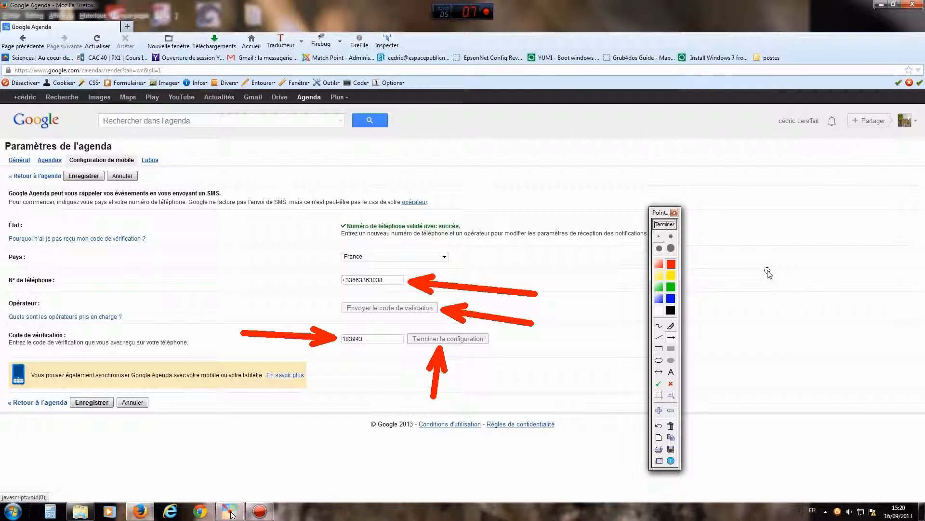
left_click(670, 228)
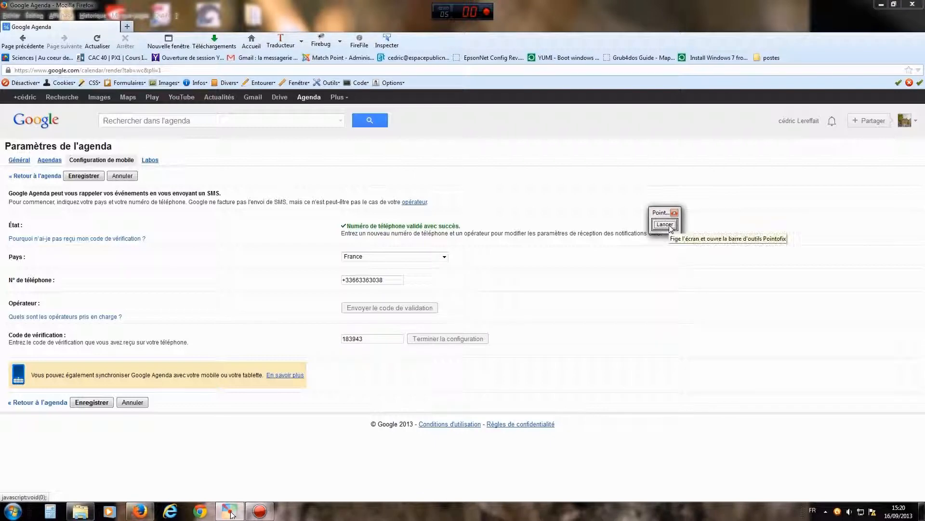
Mark the Enregistrer option with a temporary red arrow, and leave the mobile settings without saving
left_click(232, 514)
left_click_drag(174, 300, 97, 398)
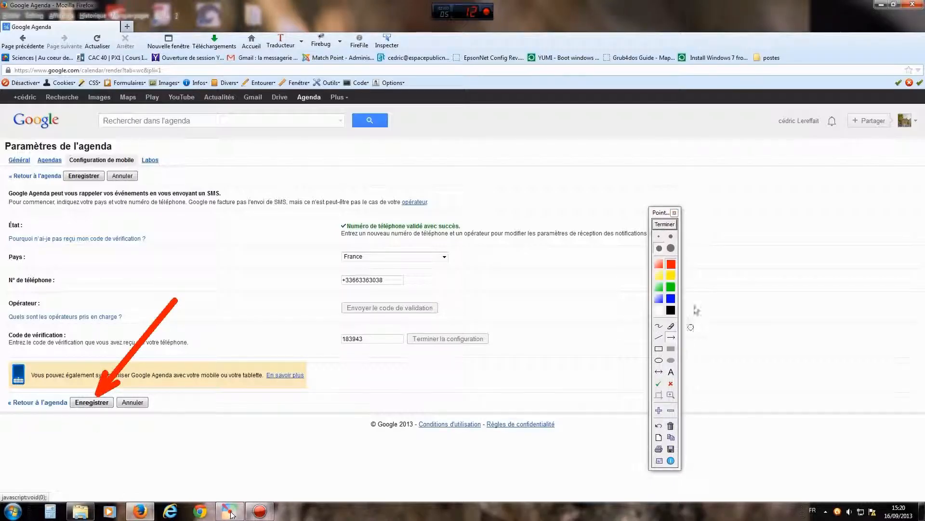
left_click(665, 225)
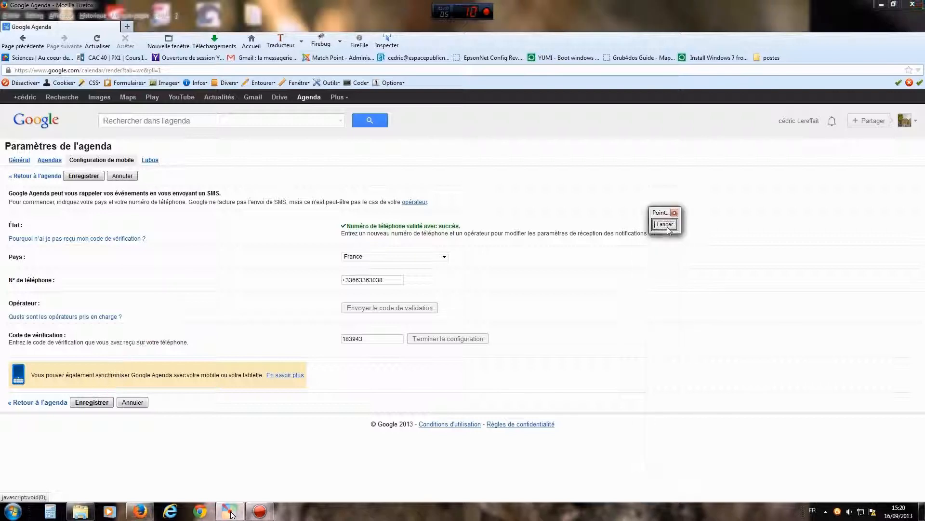
left_click(140, 403)
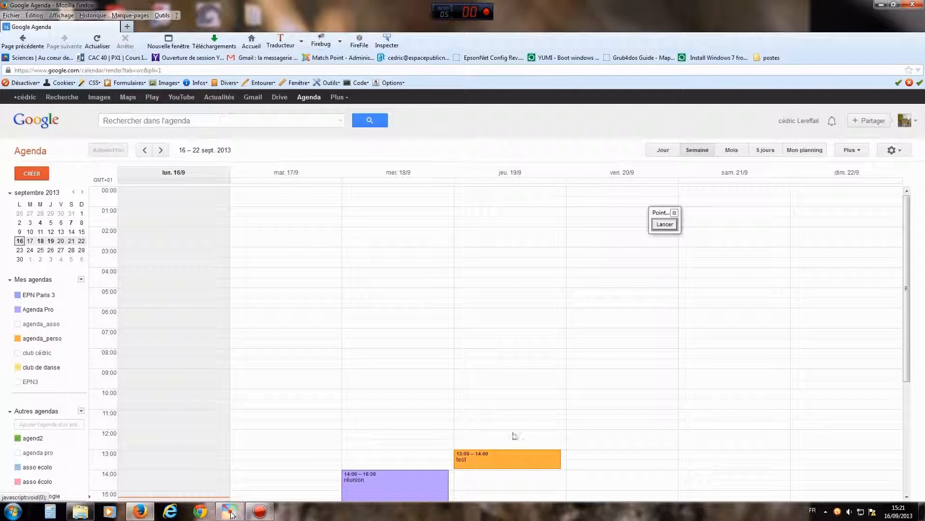
Open Wednesday 18 September's réunion event for editing and examine the delivery types available for its two reminders
left_click(395, 487)
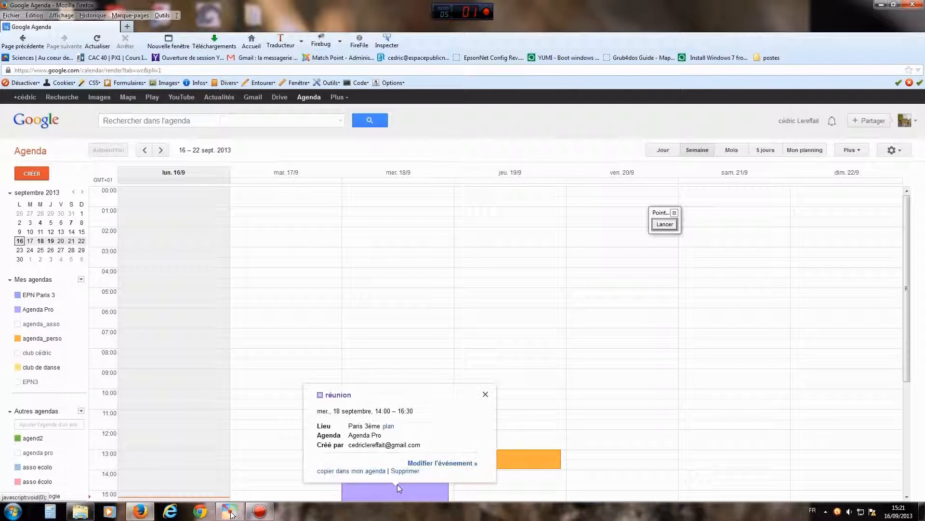
left_click(425, 464)
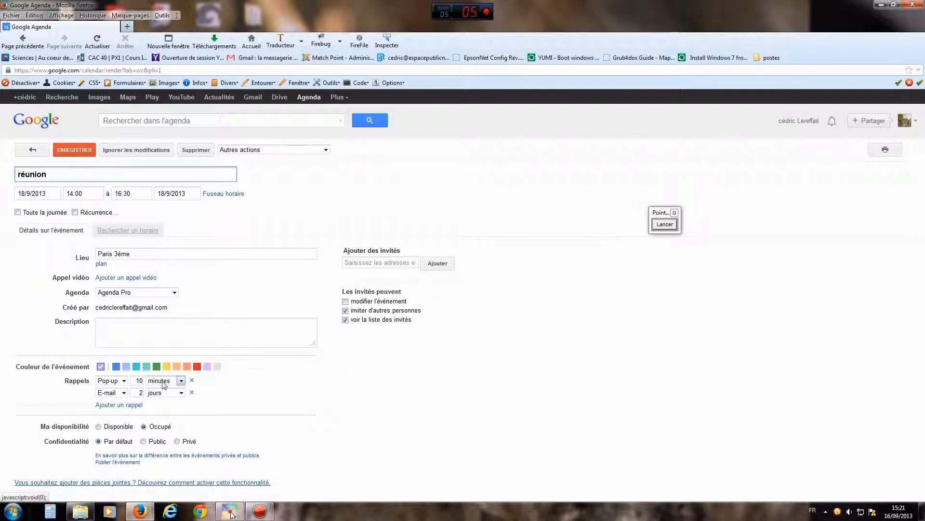
left_click(124, 381)
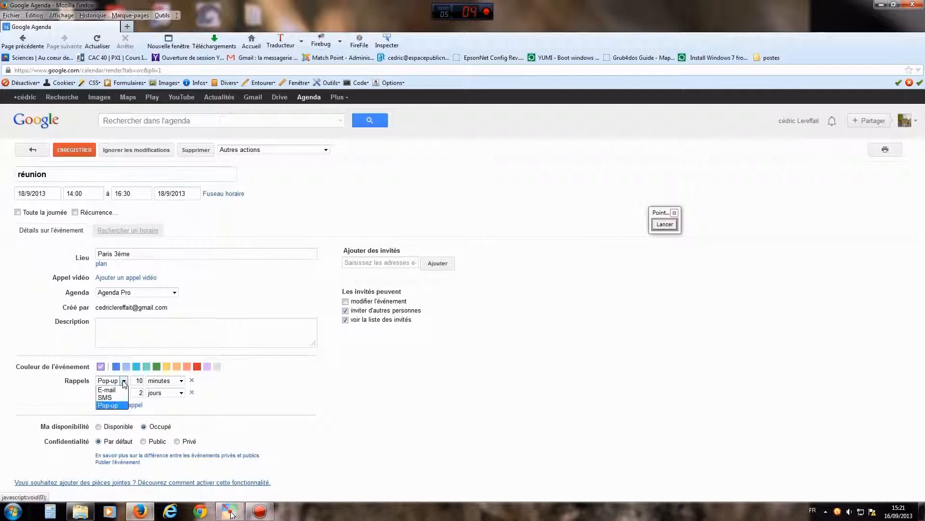
left_click(238, 397)
left_click(124, 393)
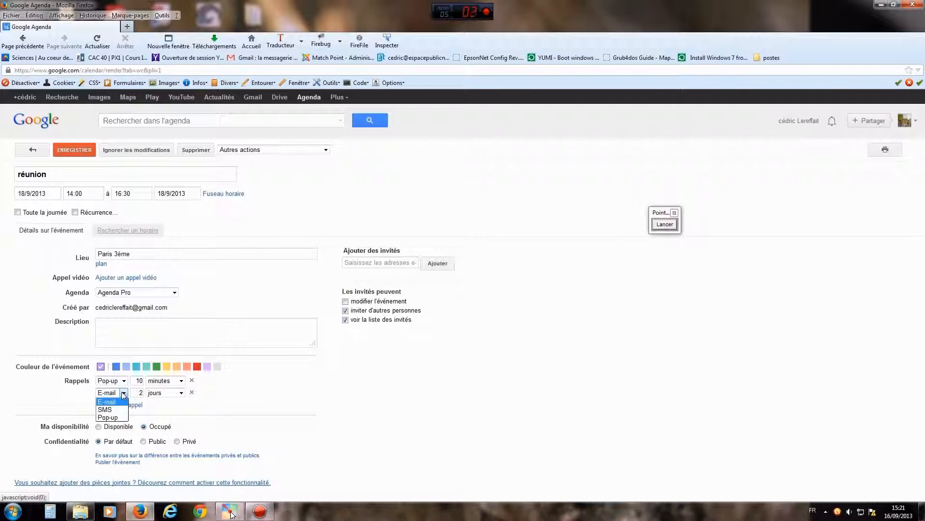
left_click(124, 380)
left_click(124, 381)
left_click(124, 381)
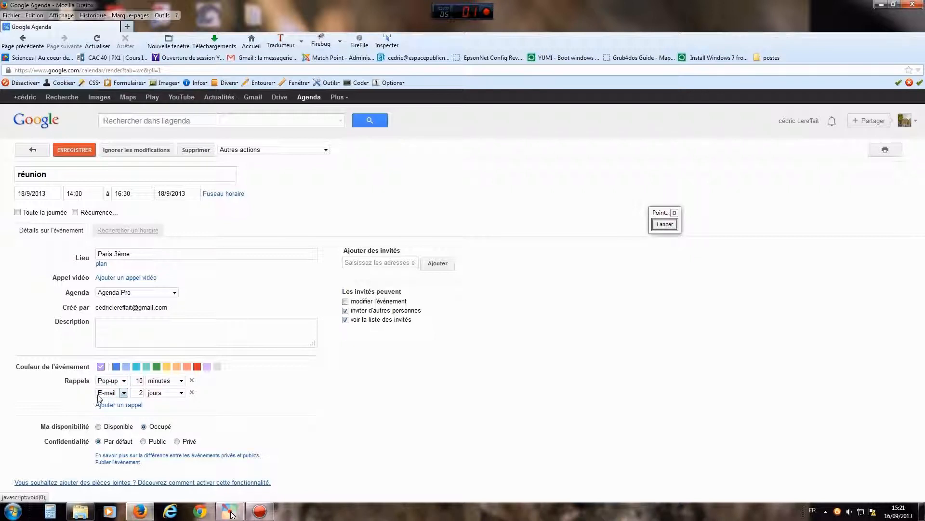
Change the réunion event's first reminder to SMS, 4 heures before the event
left_click(124, 384)
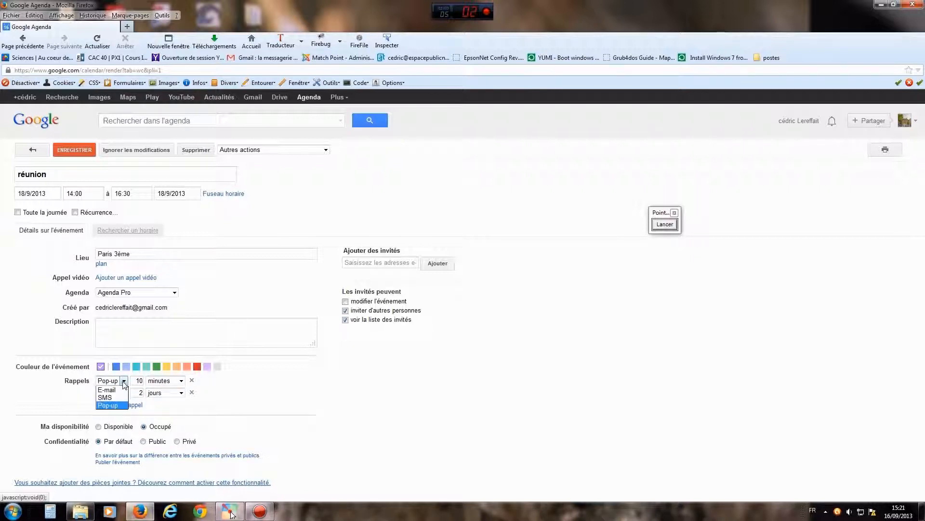
left_click(113, 403)
double_click(144, 379)
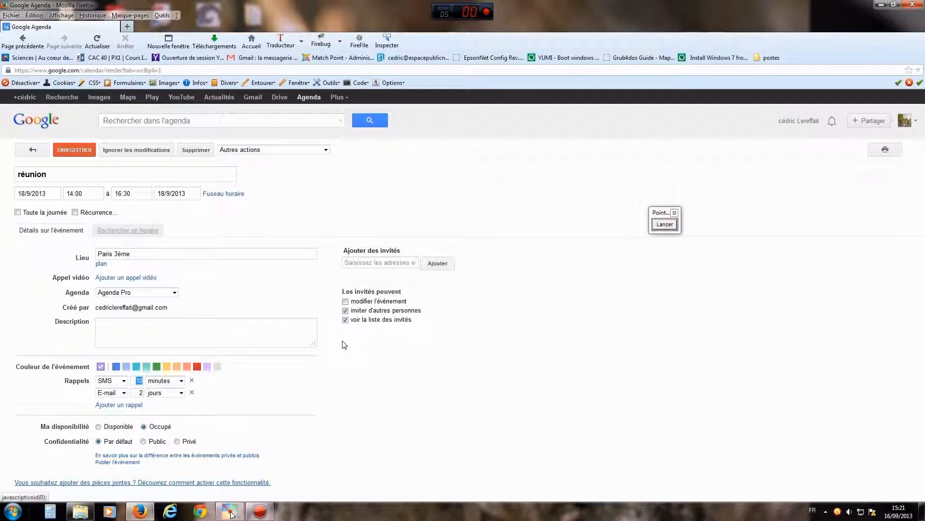
left_click(181, 381)
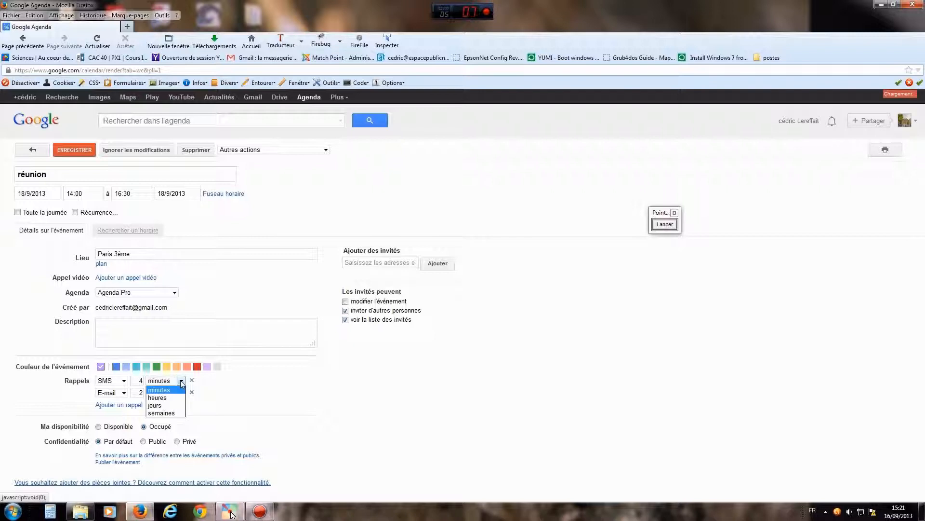
left_click(165, 398)
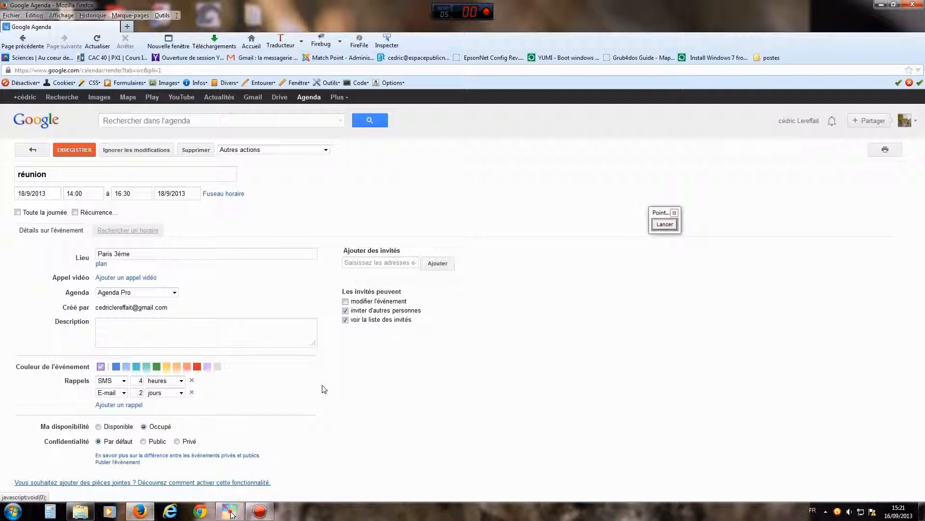
Delete the SMS reminder from the réunion event and move the Pointofix toolbar nearer the guest options
left_click(193, 383)
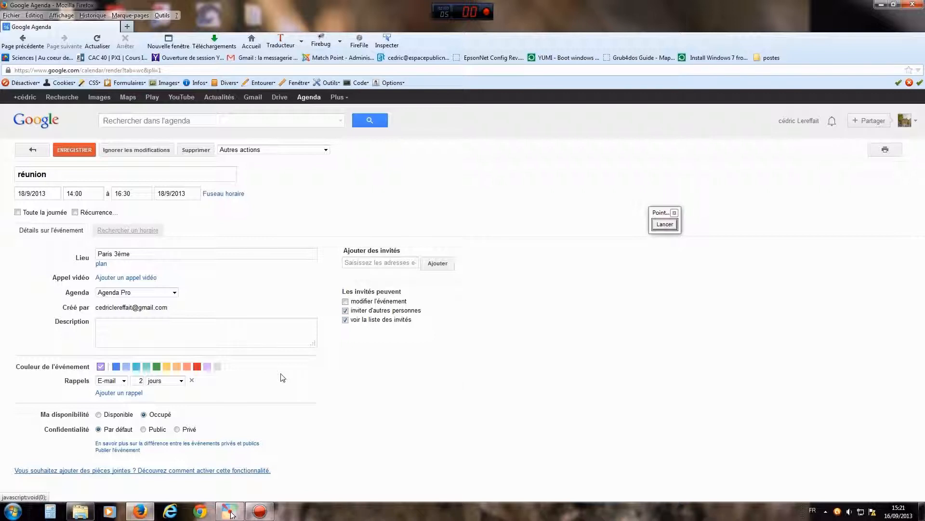
left_click_drag(660, 214, 532, 258)
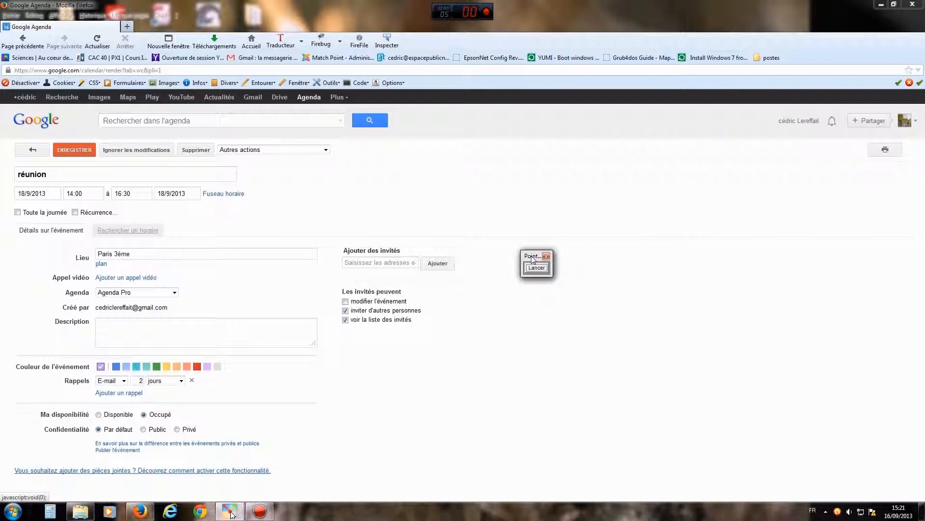
Move the Pointofix toolbar slightly, then leave the réunion event and discard its unsaved changes
left_click_drag(533, 258, 515, 274)
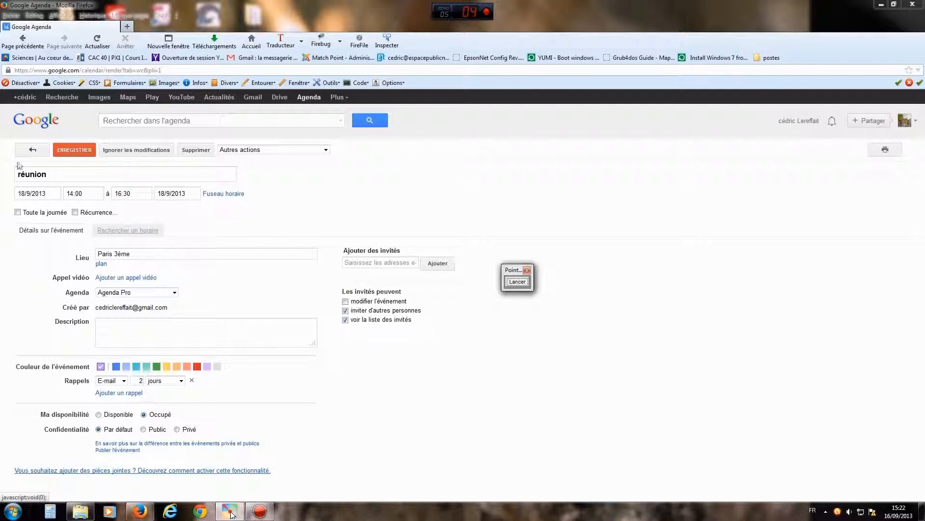
left_click(34, 150)
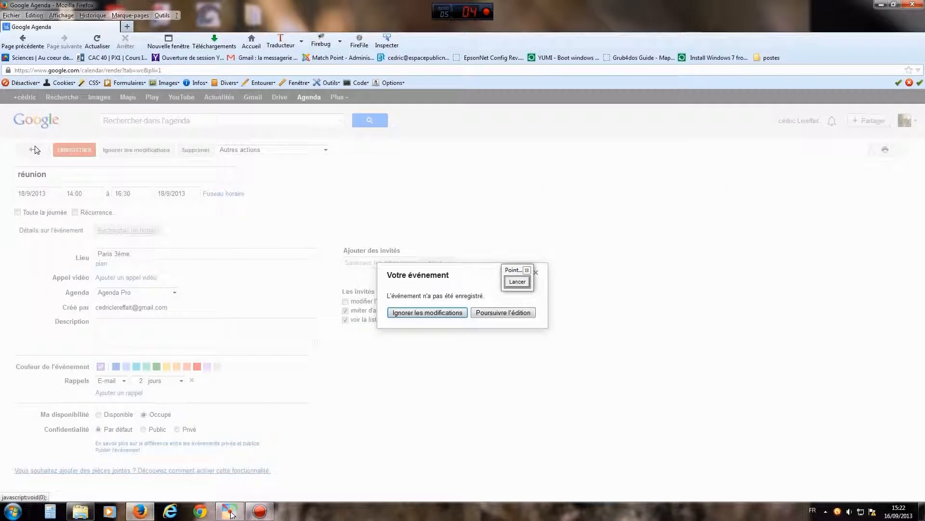
left_click(453, 313)
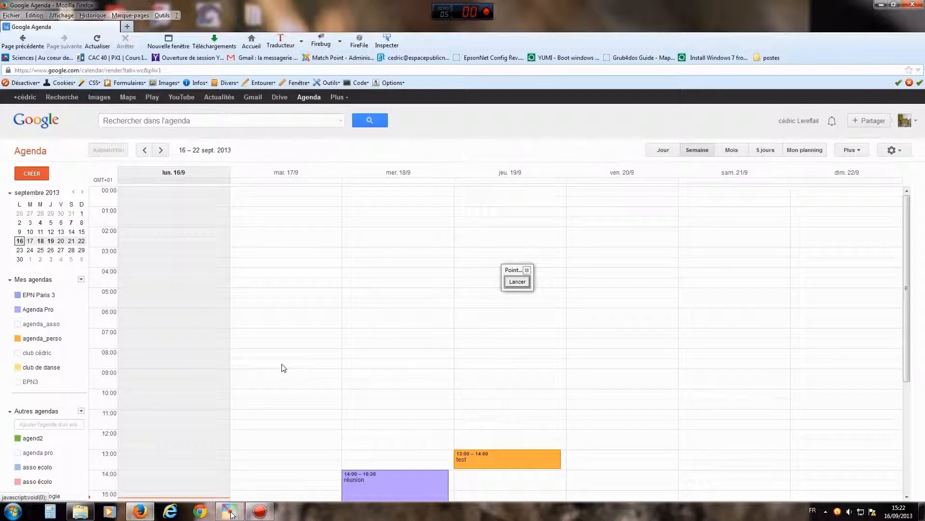
Reopen Wednesday 18 September's réunion event for editing and save it with its original reminders
left_click(397, 490)
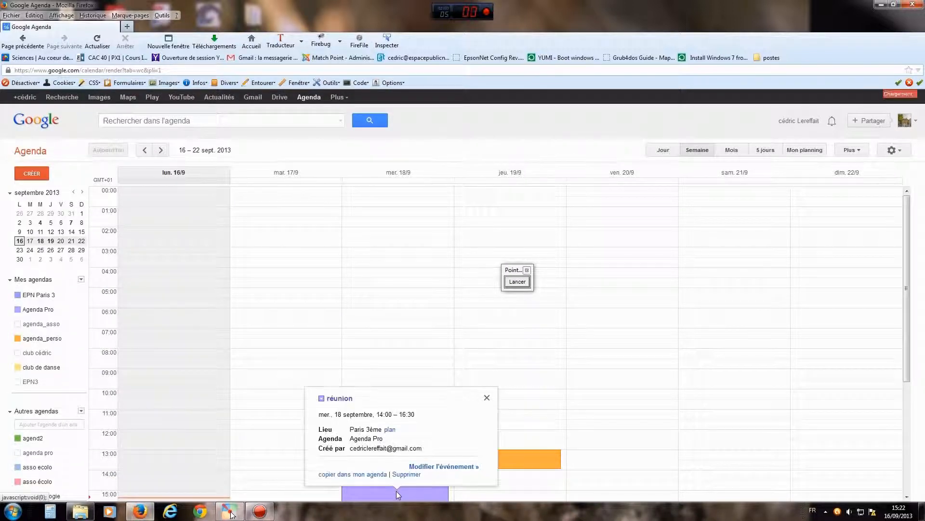
left_click(424, 466)
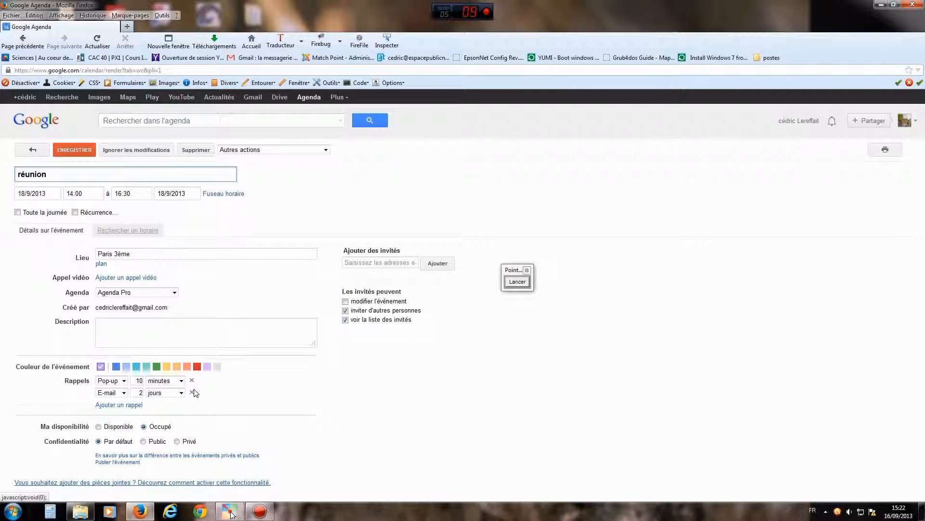
left_click(76, 152)
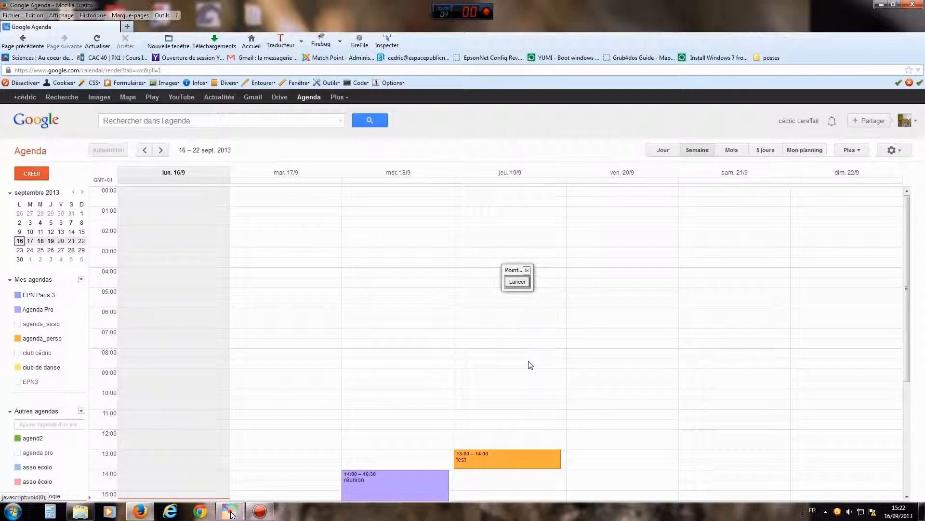
Start a new calendar under Mes agendas and name it club echec, leaving it non-public
left_click(80, 280)
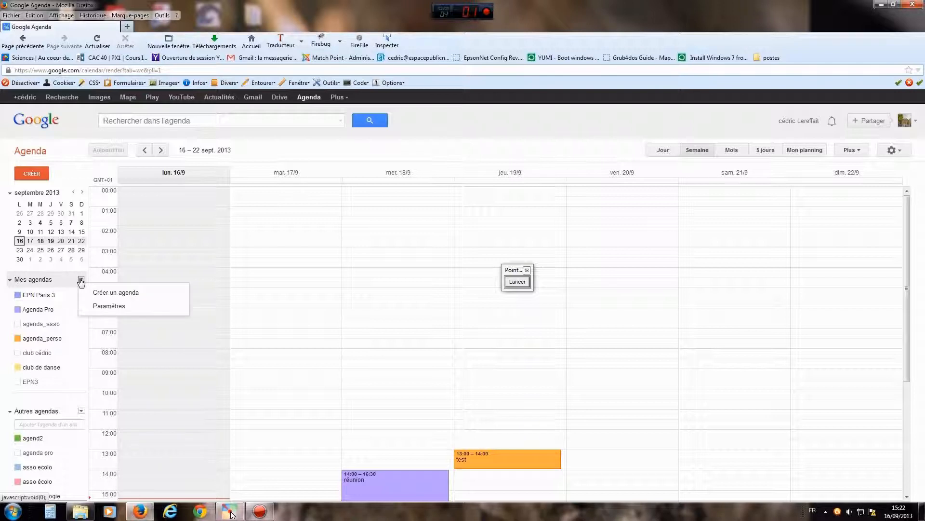
left_click(125, 293)
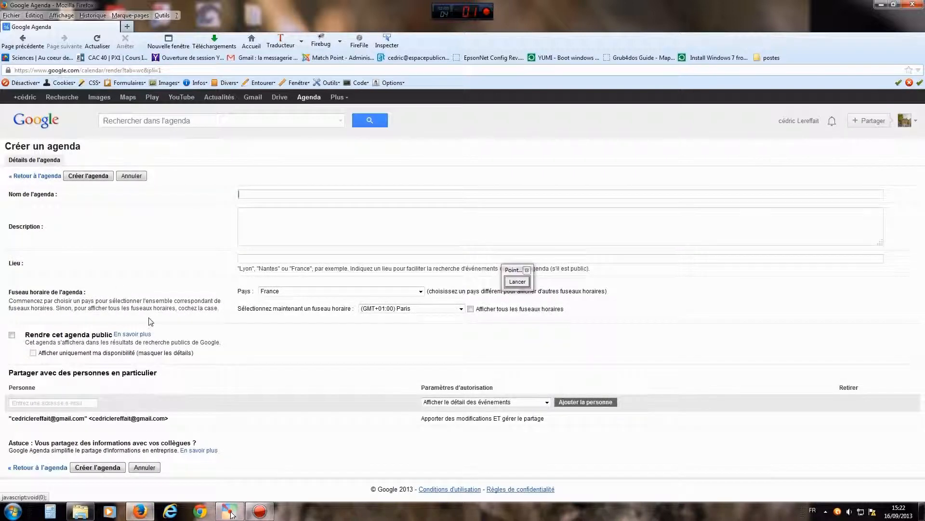
left_click(256, 195)
left_click_drag(254, 193, 230, 195)
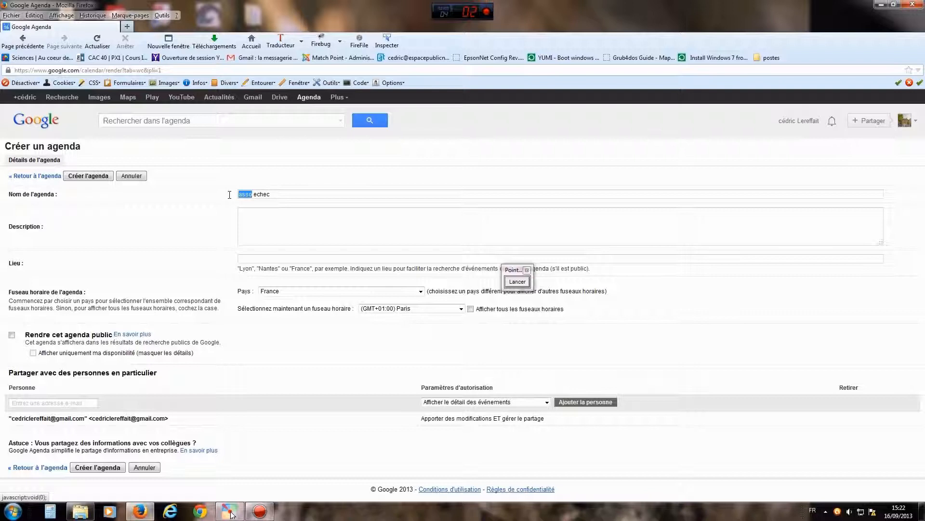
type("club")
left_click(12, 336)
Mark the Partager avec des personnes en particulier section and the Créer l'agenda option with temporary red arrows
left_click(517, 282)
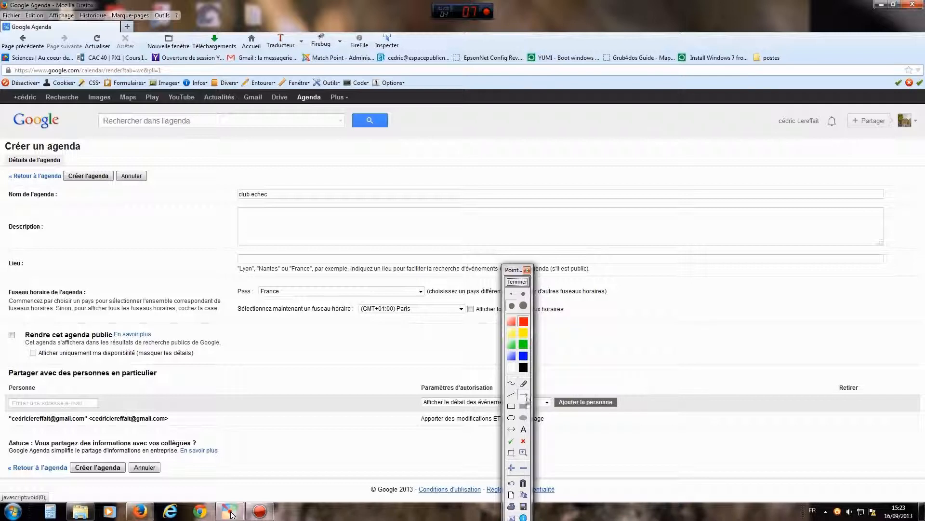
left_click_drag(272, 336, 166, 372)
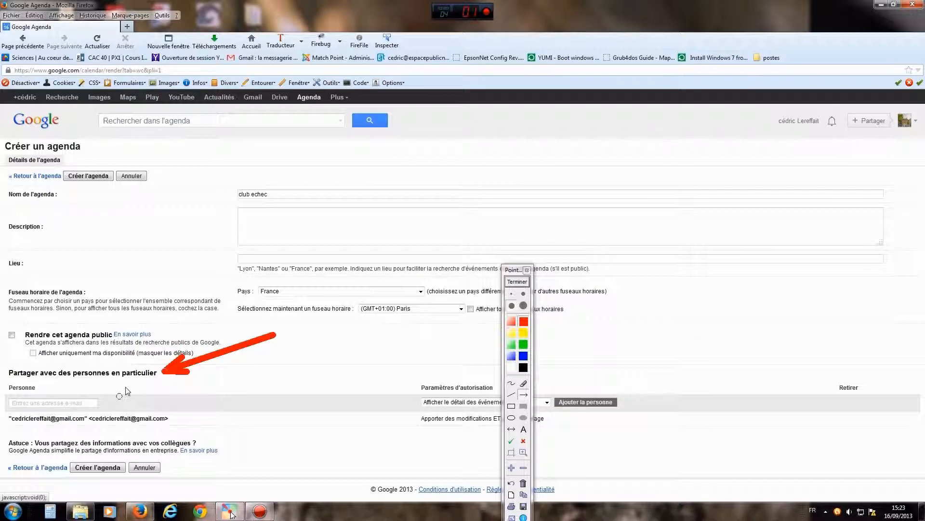
left_click_drag(186, 408, 117, 459)
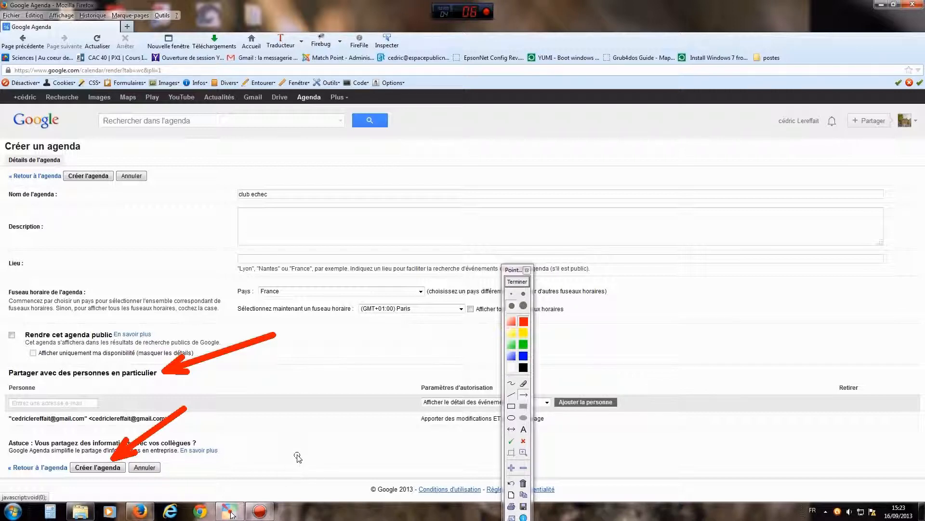
left_click(516, 282)
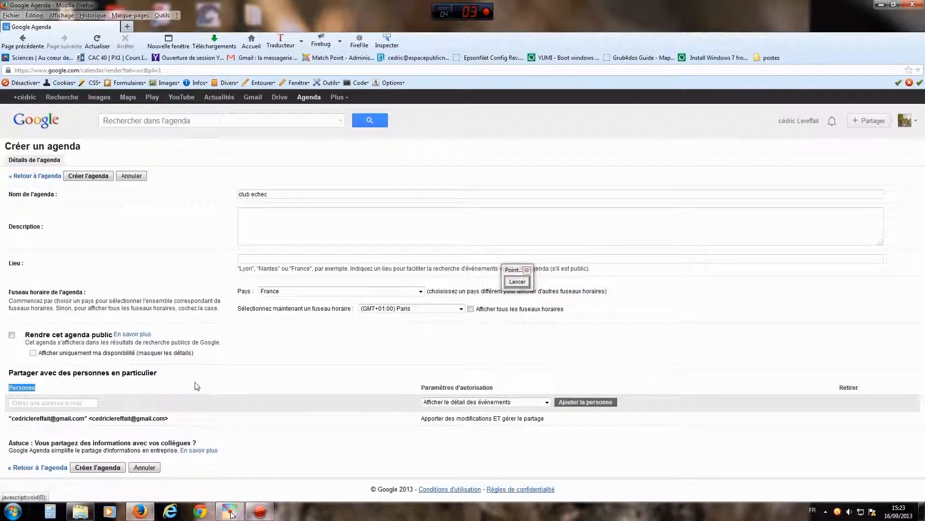
Mark the e-mail address field of the sharing section with a temporary red arrow
left_click(517, 282)
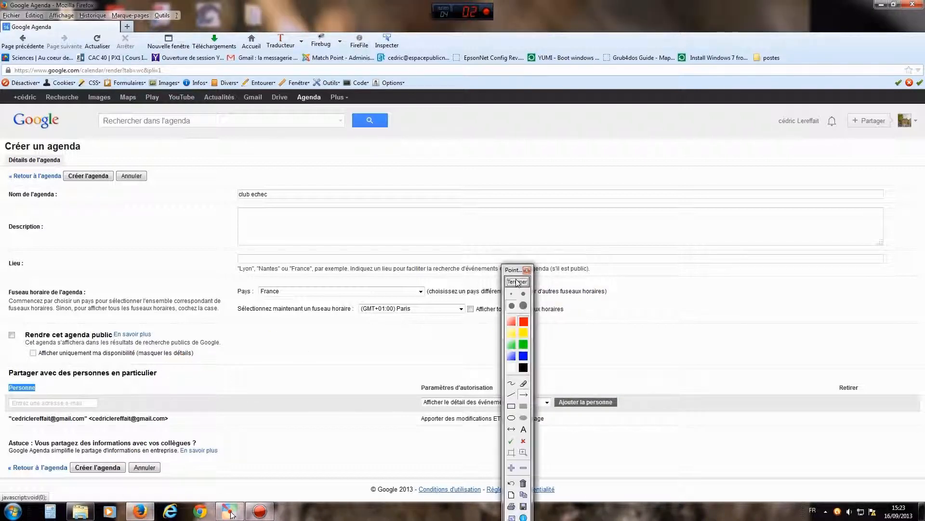
left_click_drag(245, 367, 107, 399)
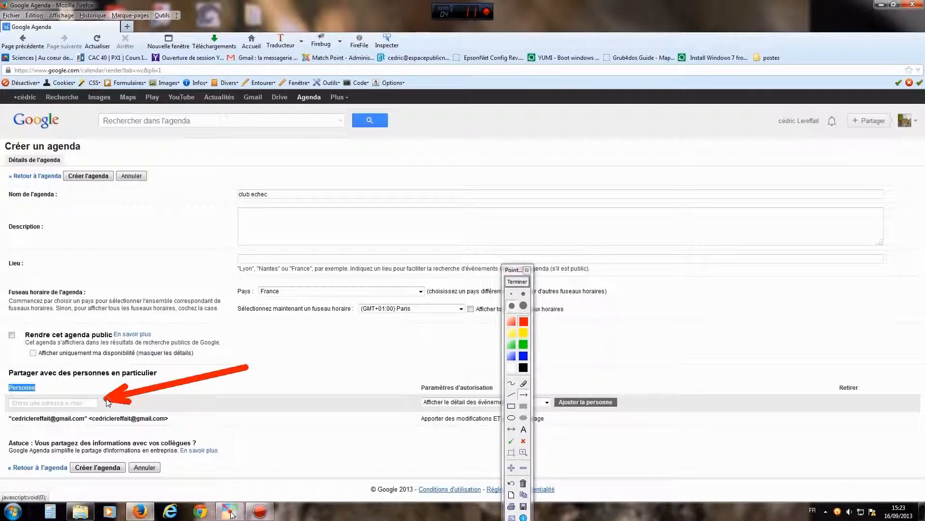
left_click(517, 281)
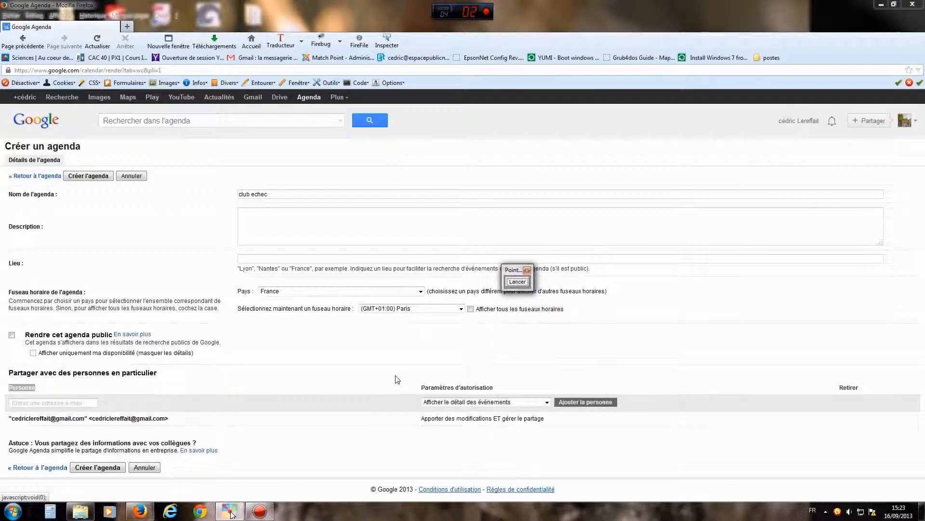
Share the new club echec calendar with a contact chosen from the address suggestions for "s"
left_click(47, 402)
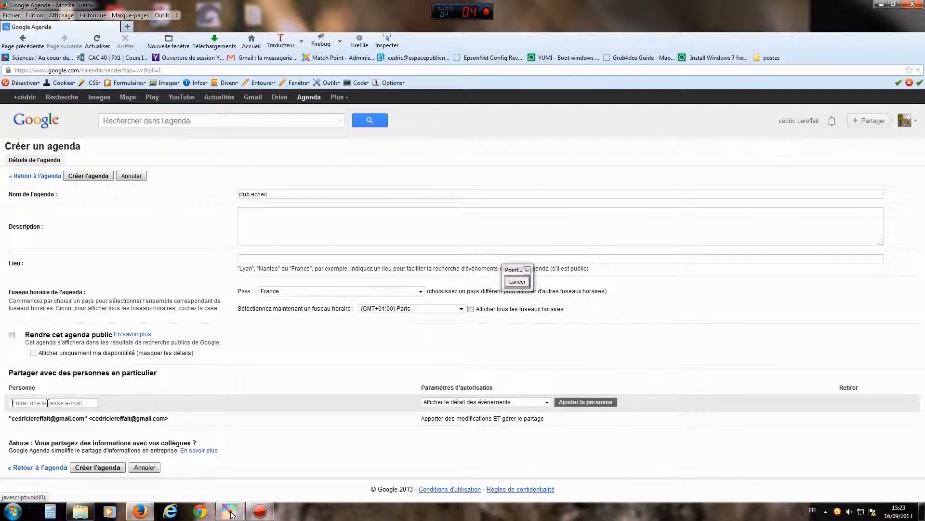
type("s")
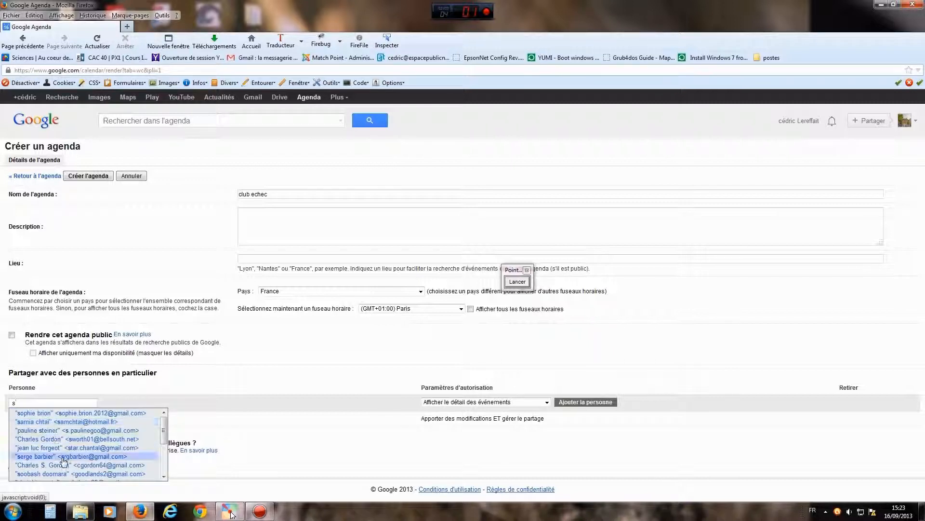
left_click(83, 465)
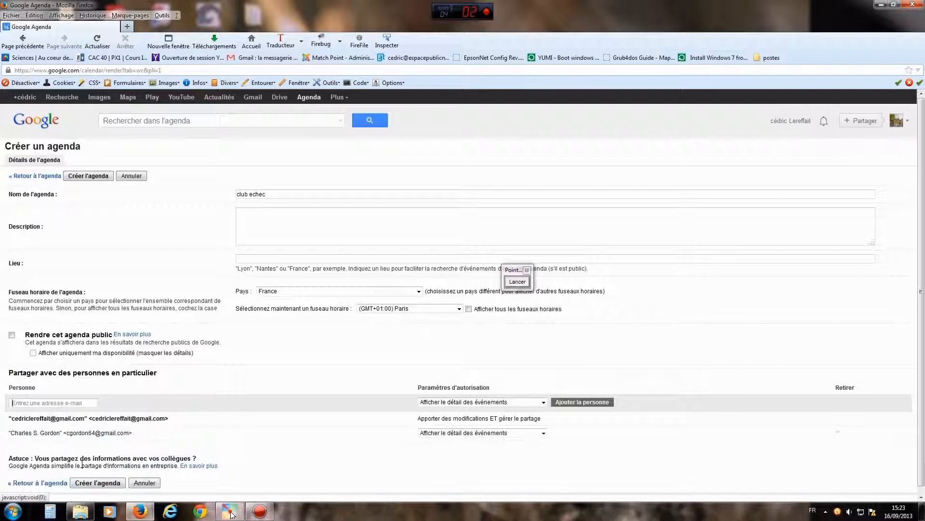
Mark the added contact and their permission setting with temporary red arrows, moving the Pointofix toolbar clear of the permissions column
left_click(517, 283)
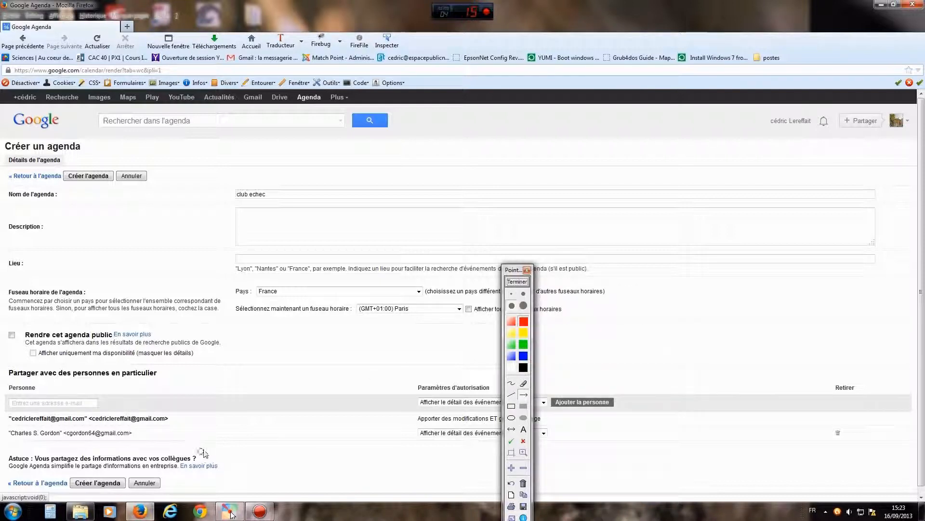
left_click_drag(233, 454, 141, 434)
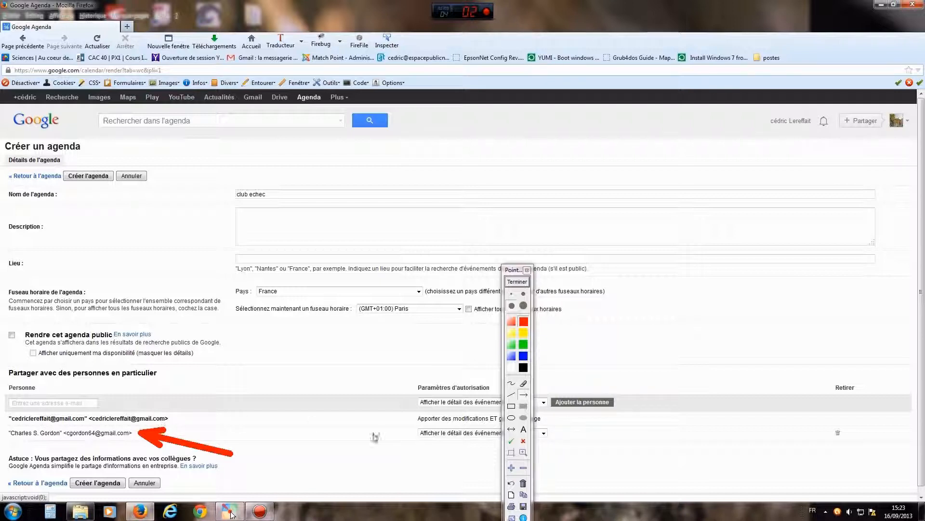
left_click_drag(320, 457, 408, 436)
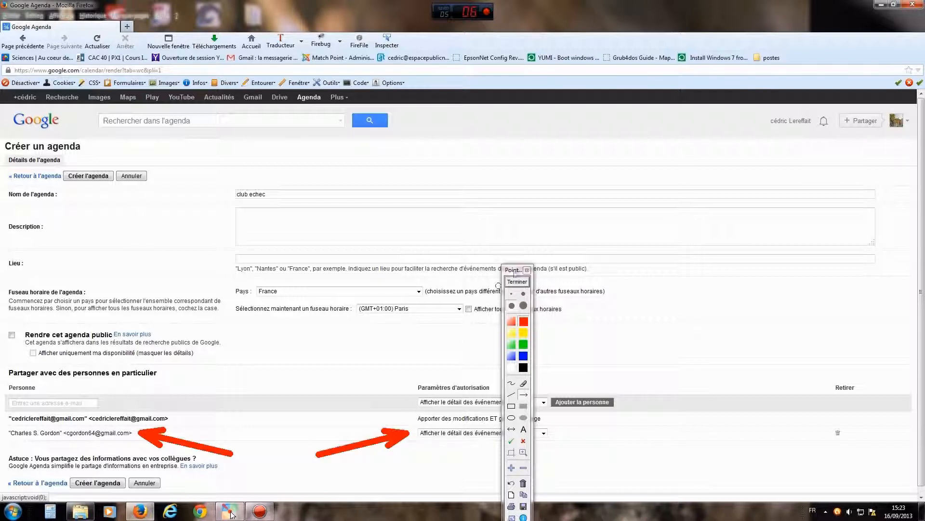
left_click_drag(515, 270, 660, 207)
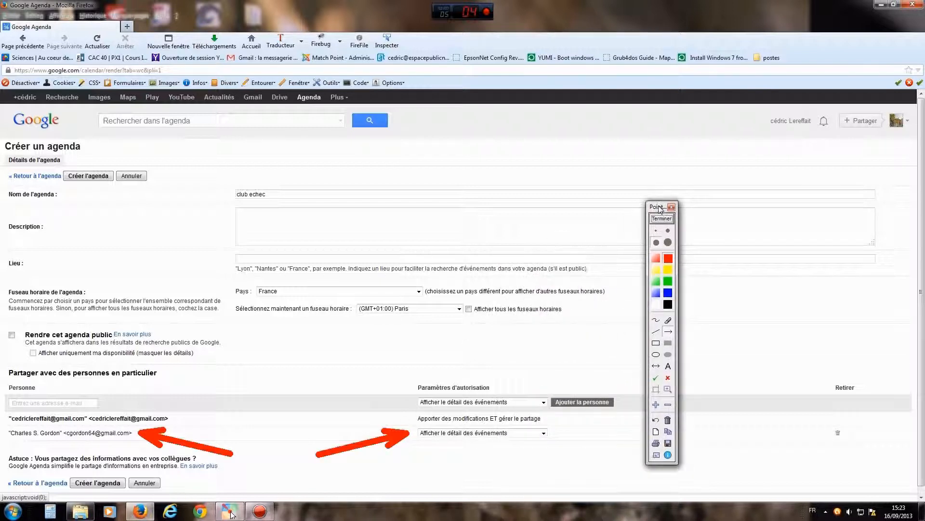
left_click(662, 218)
triple_click(580, 465)
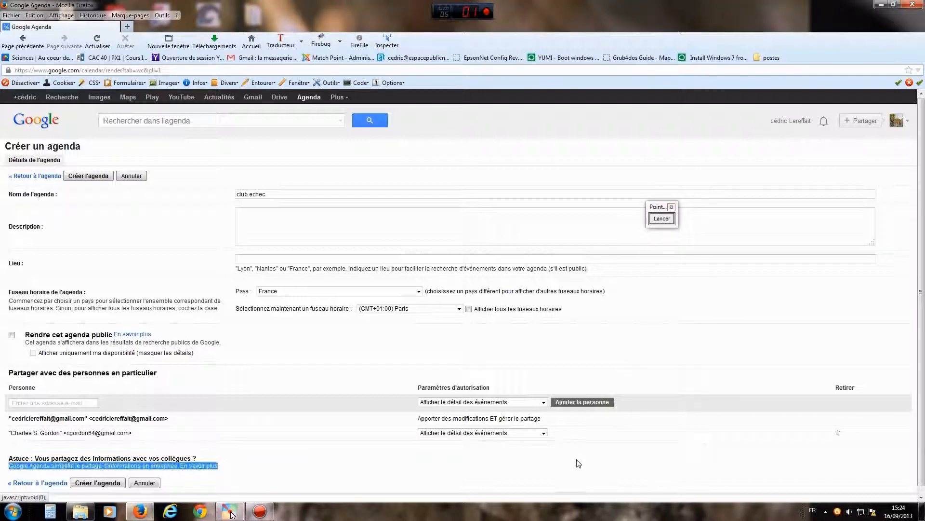
Examine the permission levels available for the added contact and keep Afficher le détail des événements
left_click(543, 433)
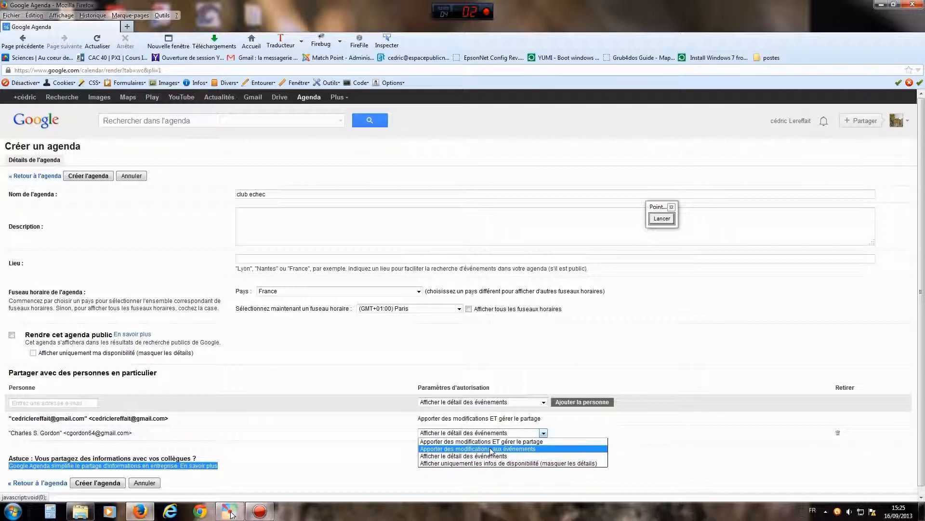
left_click(465, 457)
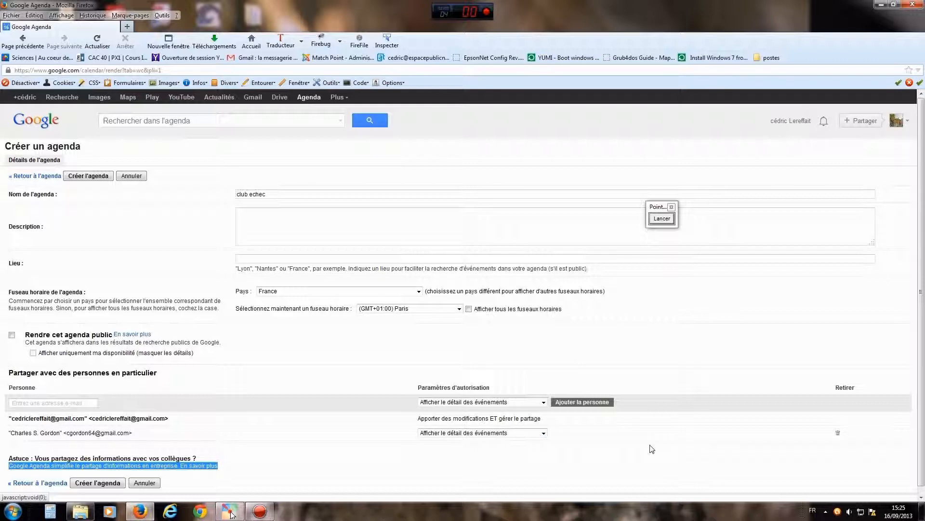
Move the Pointofix toolbar upward and mark the added contact's Retirer option with a temporary red arrow
scroll(651, 449, "down", 1)
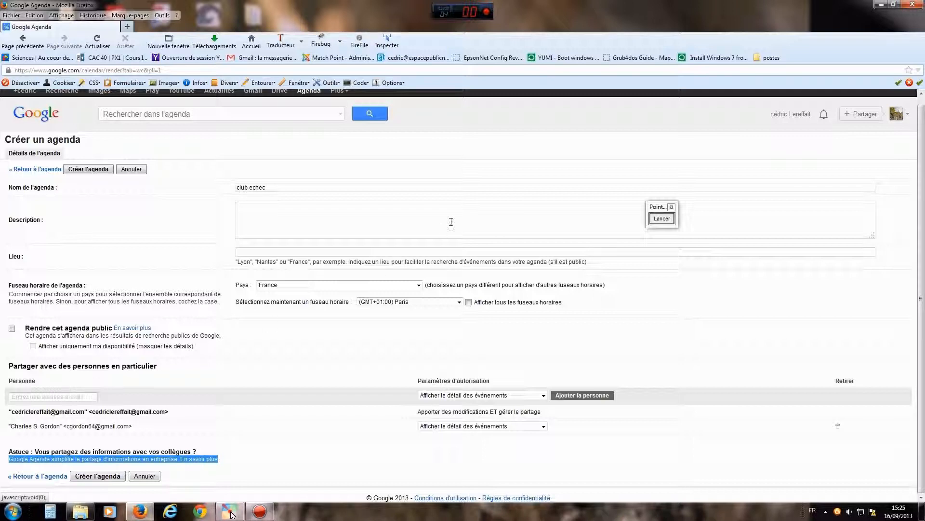
left_click_drag(659, 207, 641, 182)
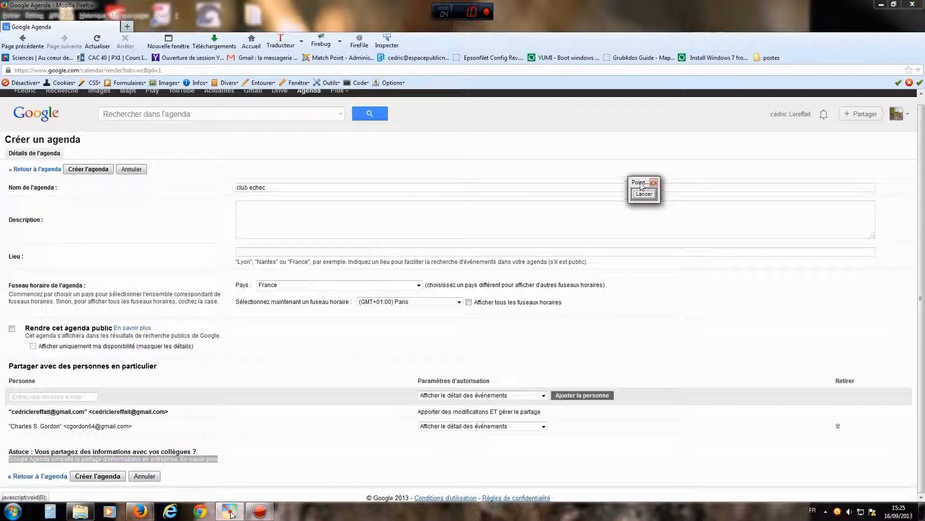
left_click(643, 195)
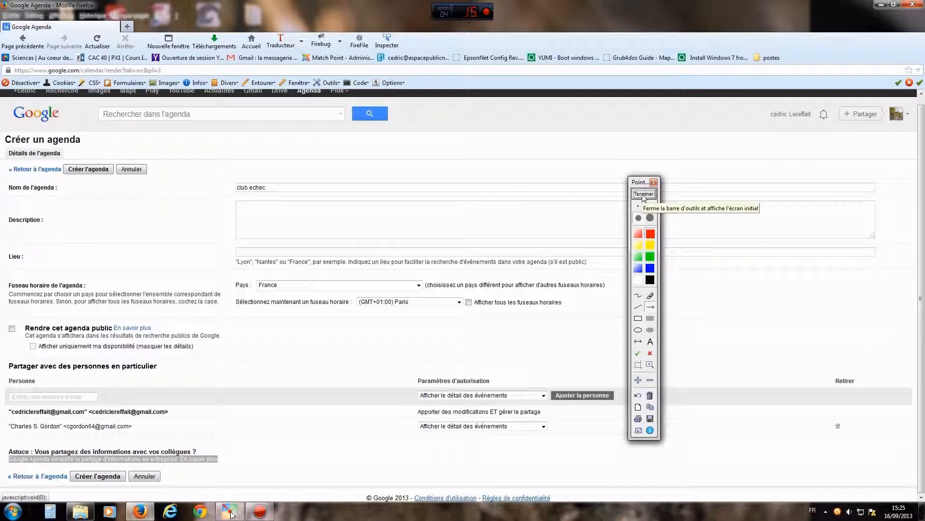
left_click_drag(756, 476, 838, 426)
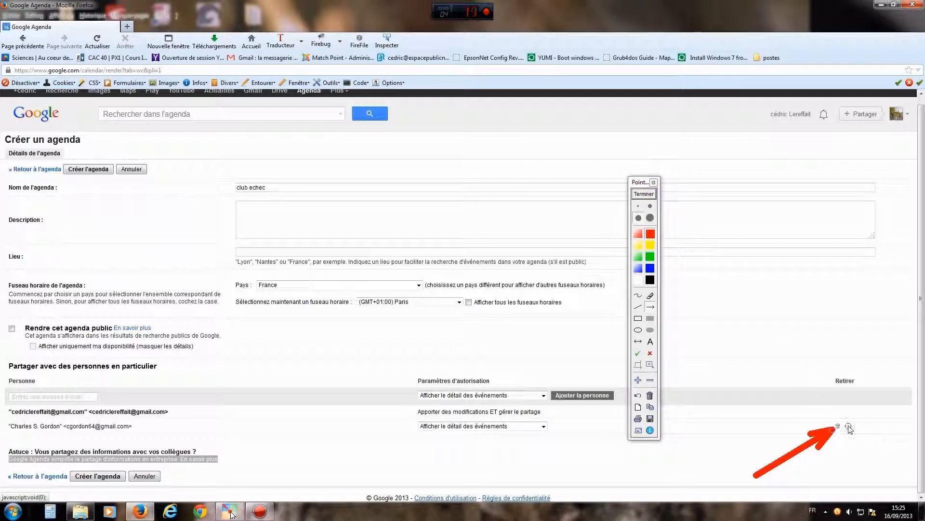
left_click(644, 194)
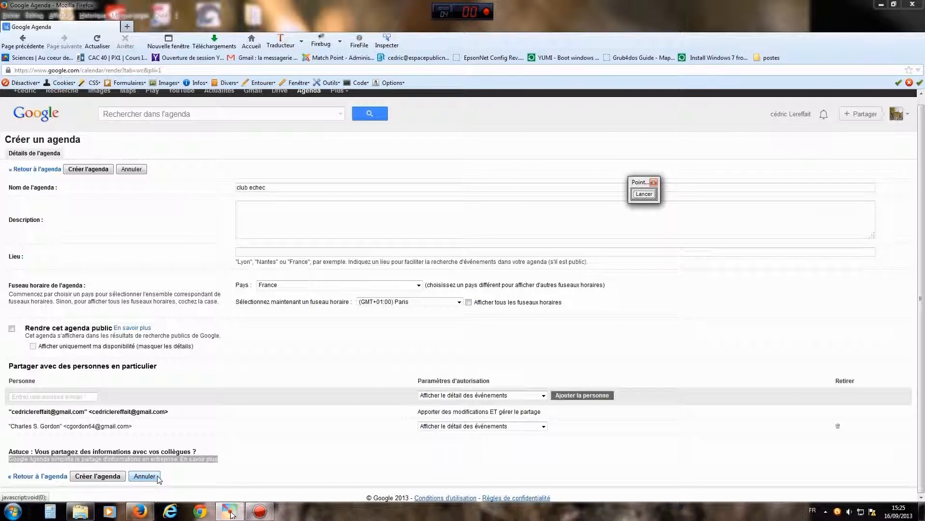
Close Pointofix and create the club echec calendar
left_click(655, 183)
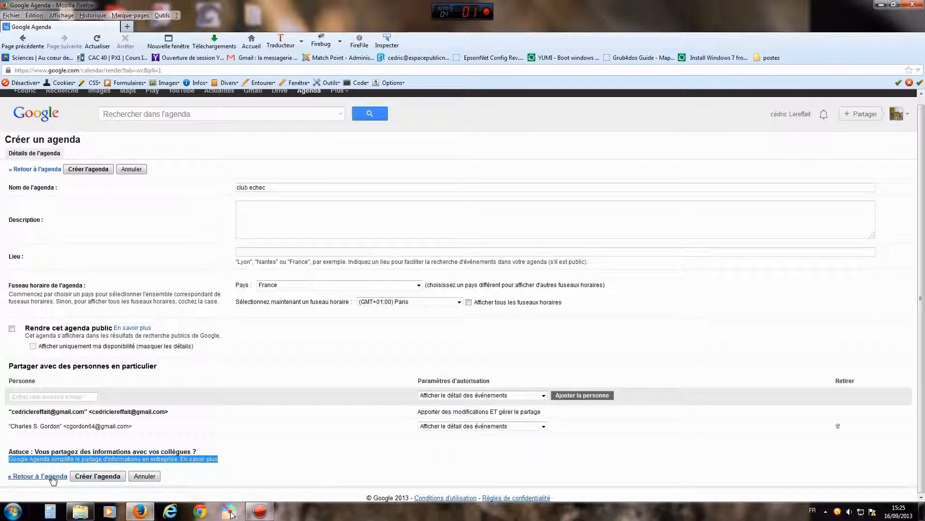
left_click(95, 476)
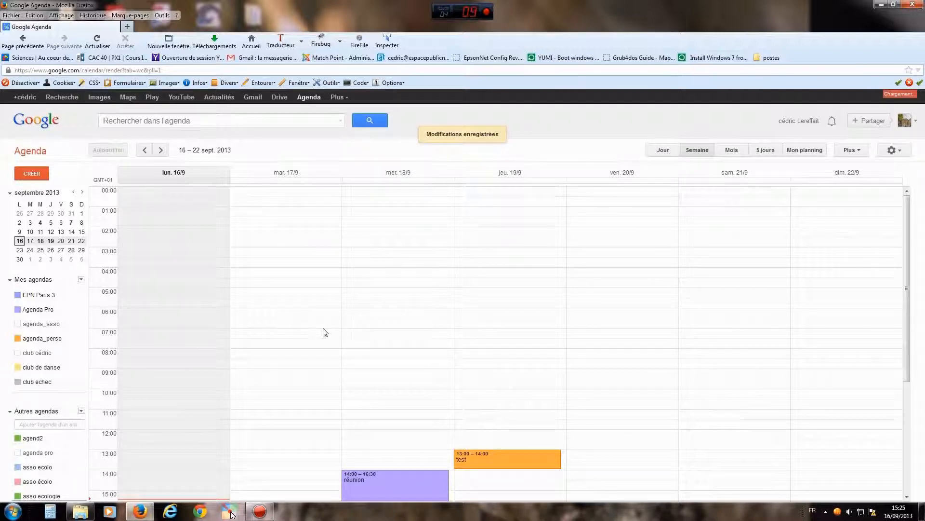
Launch Pointofix and mark the club echec calendar in the Mes agendas list with a temporary red arrow
left_click(230, 511)
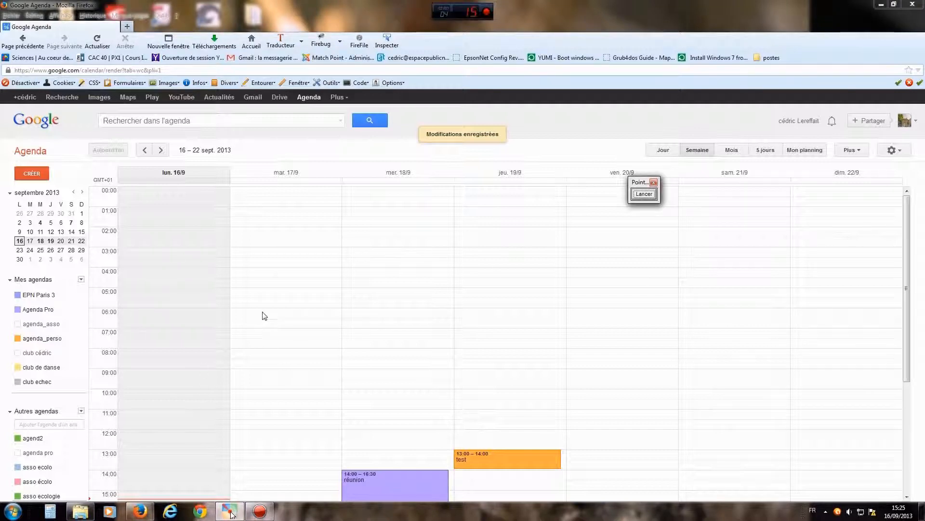
left_click(643, 194)
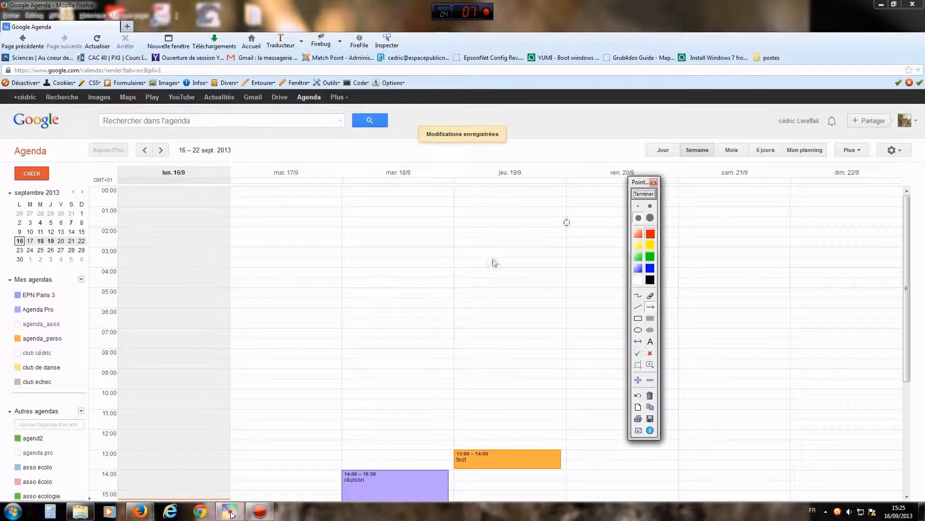
left_click_drag(198, 334, 58, 381)
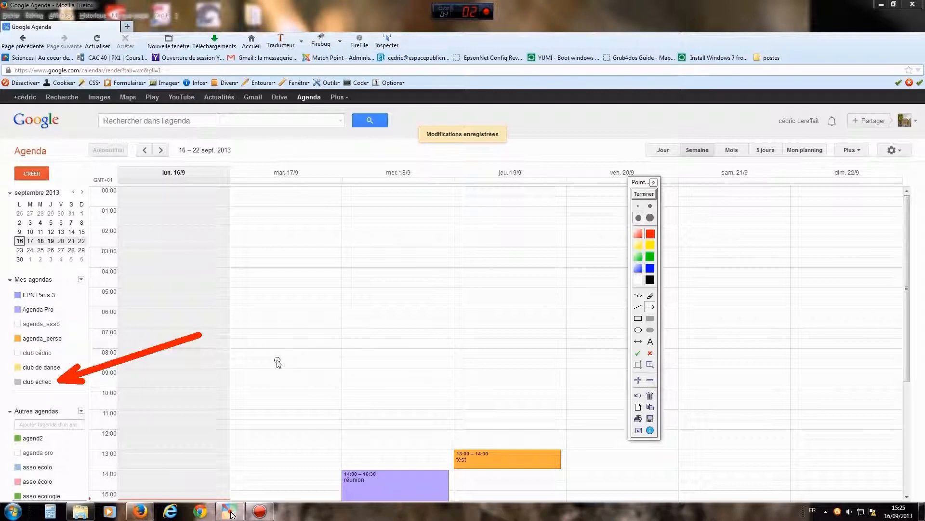
left_click(644, 193)
Mark the Autres agendas list with a temporary red freehand line and its asso écolo calendar with a temporary red arrow
left_click(642, 210)
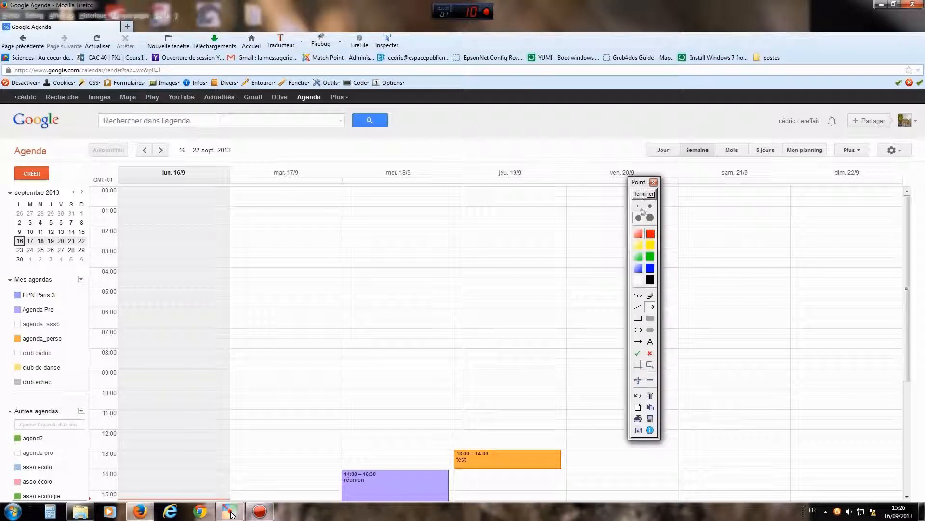
left_click(639, 295)
mouse_move(82, 397)
left_mouse_down()
mouse_move(95, 460)
mouse_move(81, 513)
left_mouse_up()
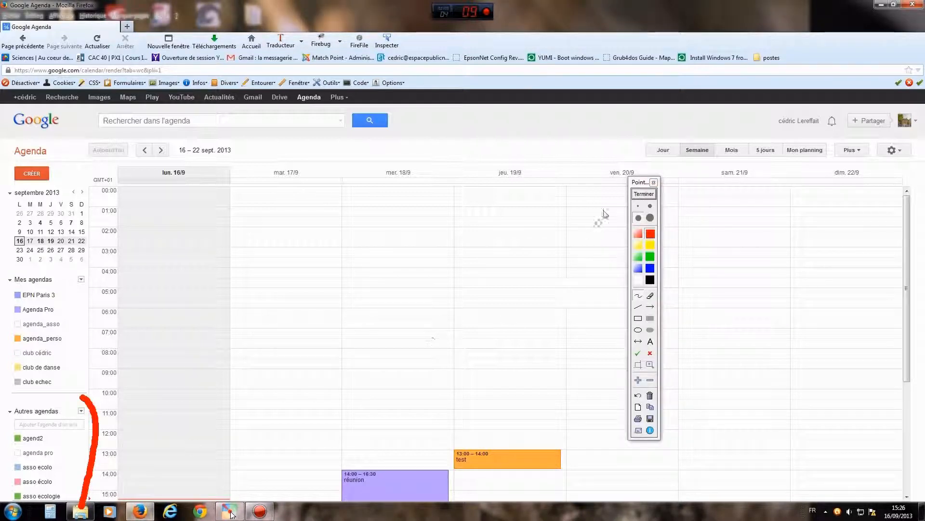
left_click(643, 194)
left_click(645, 196)
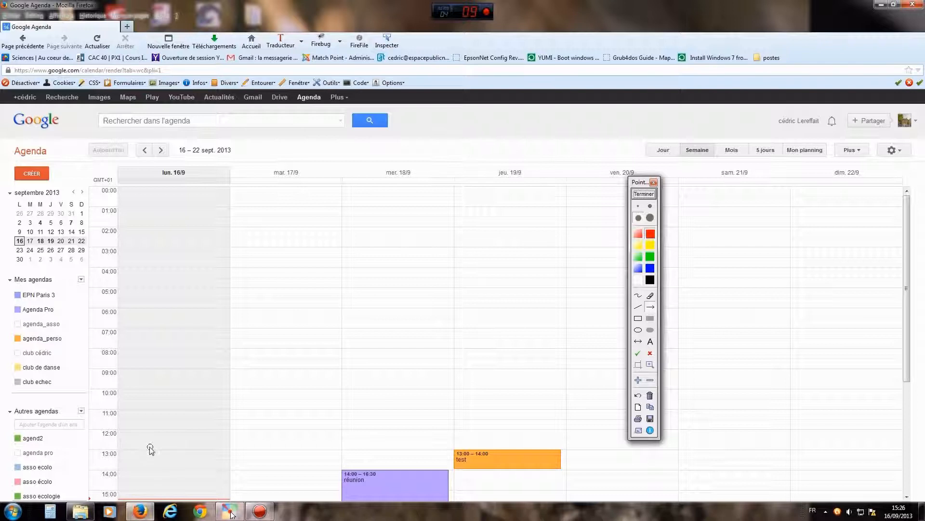
left_click_drag(151, 453, 58, 481)
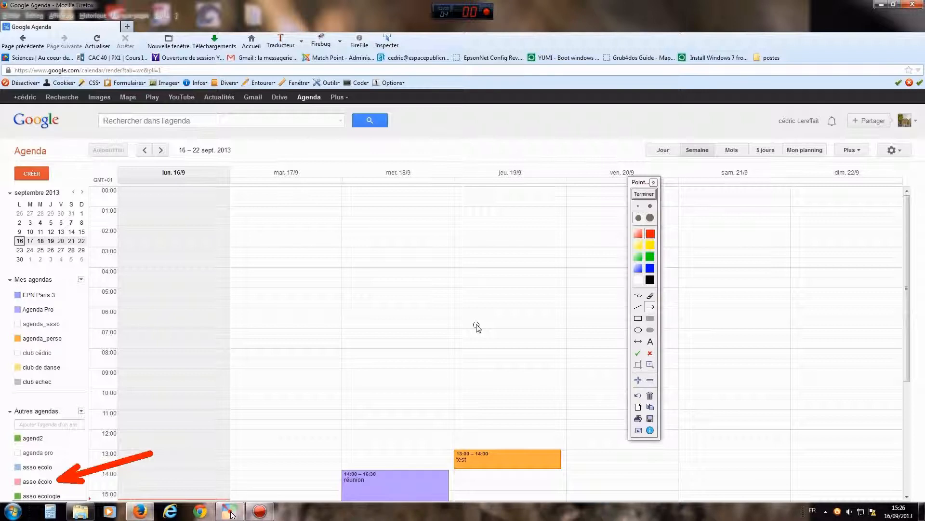
left_click(648, 195)
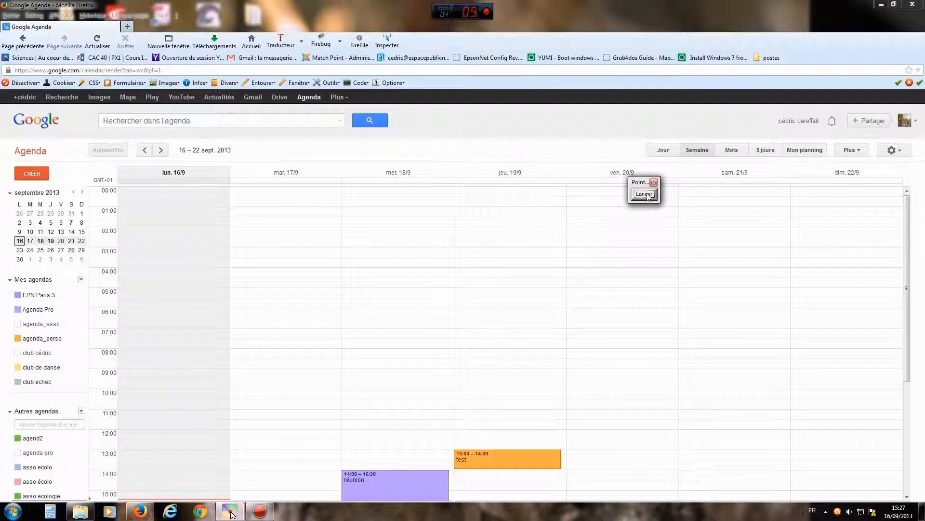
Create the event test on Wednesday 18 September from 04:30 to 05:30 in the asso ecolo calendar
left_click(427, 285)
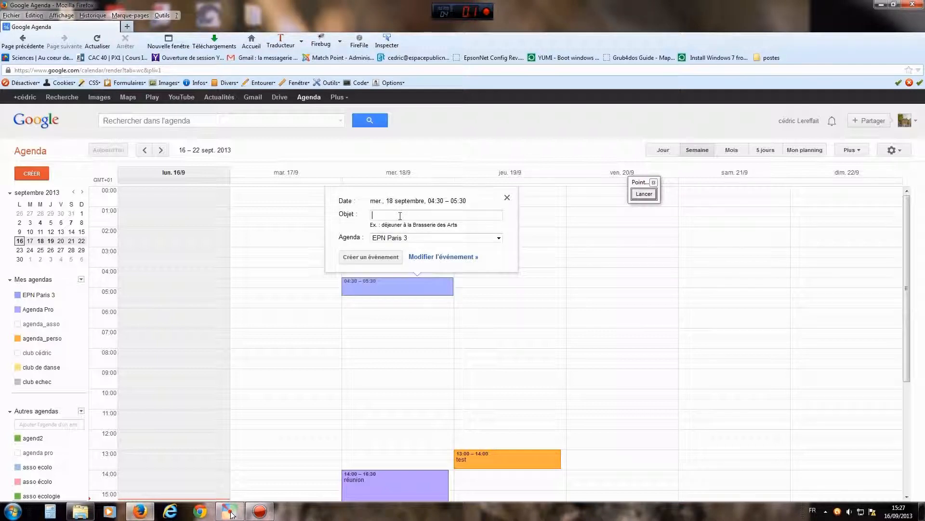
type("test")
left_click(499, 238)
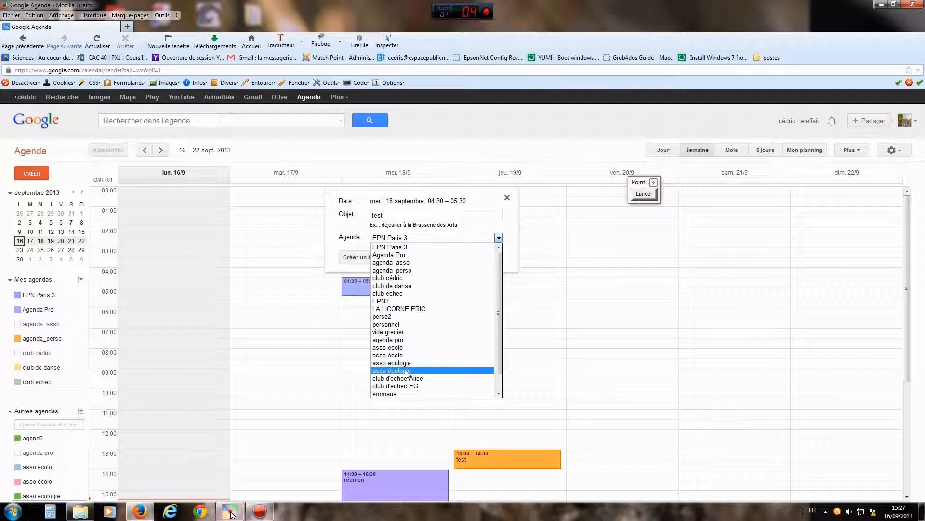
left_click(395, 348)
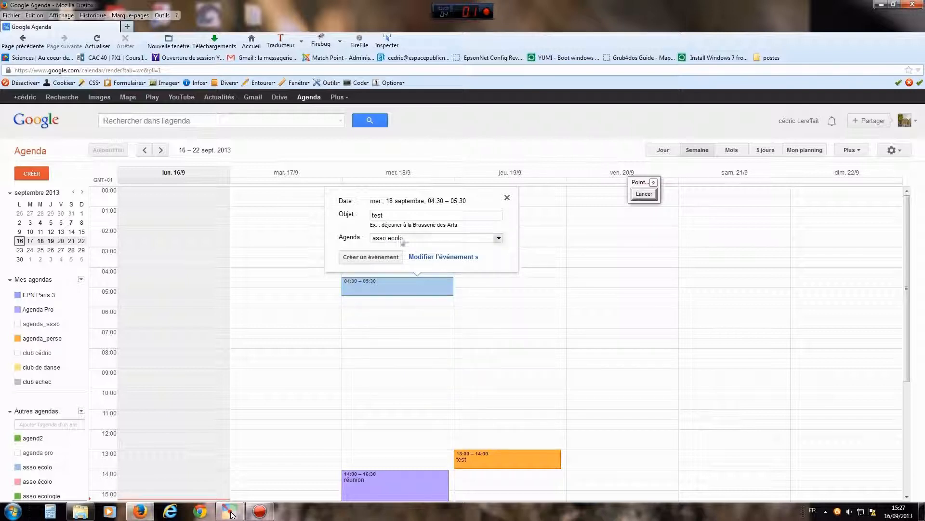
left_click(382, 261)
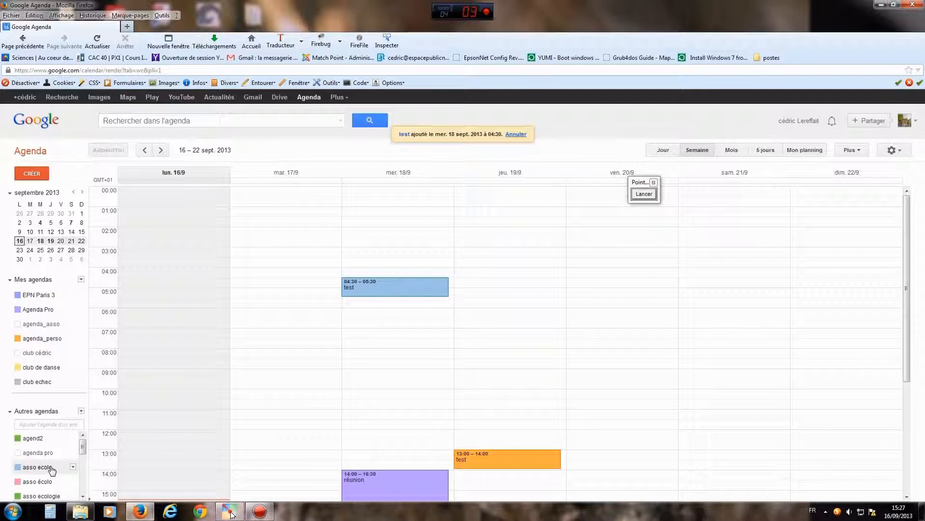
View the asso ecolo calendar's options and the 04:30 test event's details, and delete that event
left_click(73, 467)
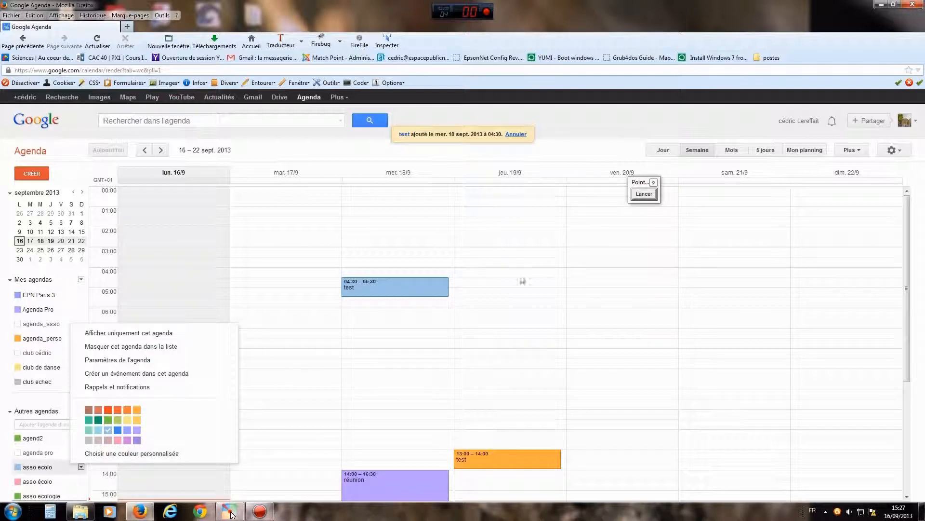
left_click(401, 289)
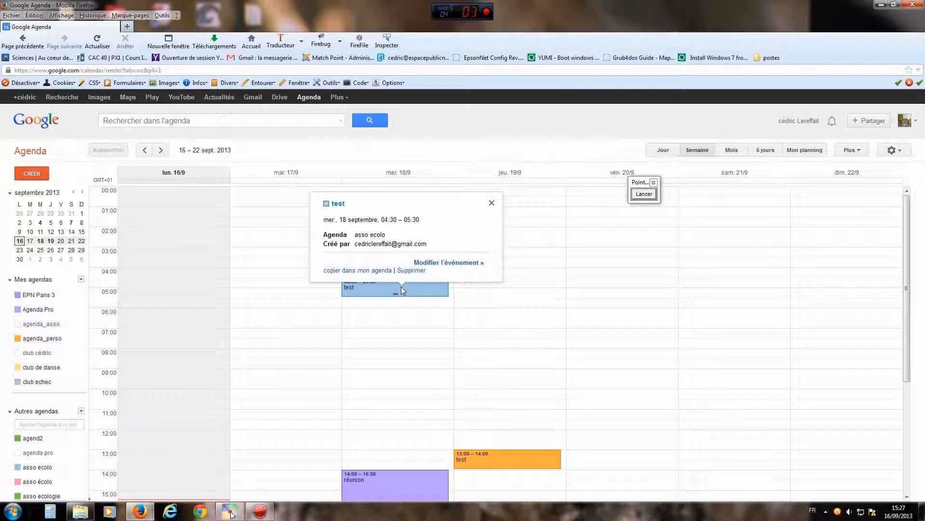
left_click(491, 204)
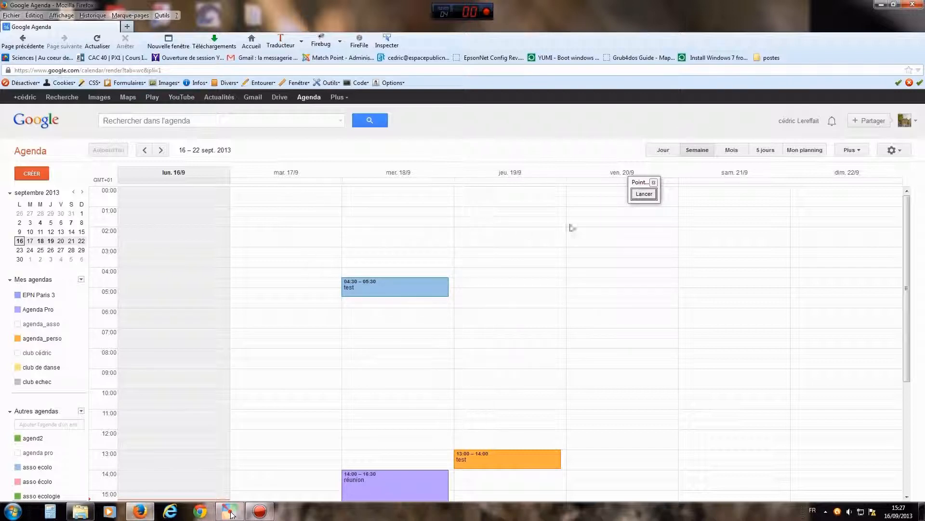
left_click(396, 292)
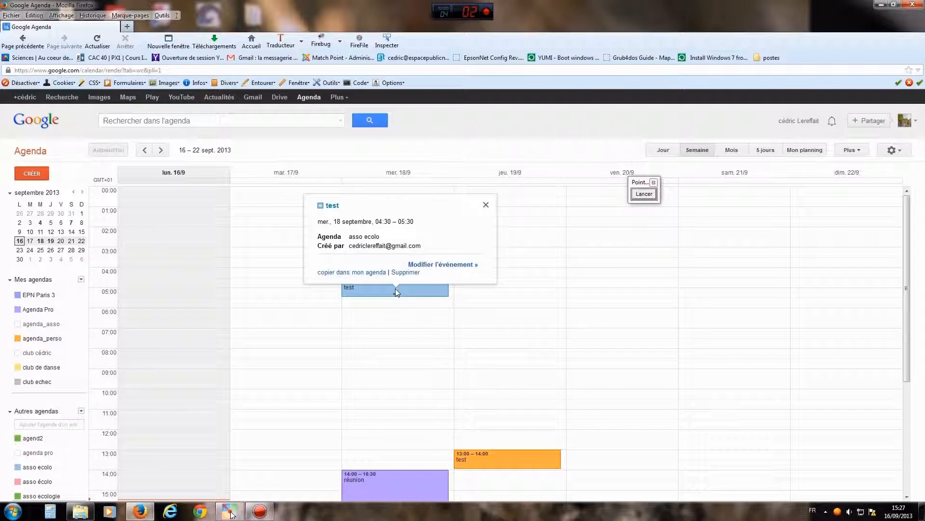
left_click(406, 274)
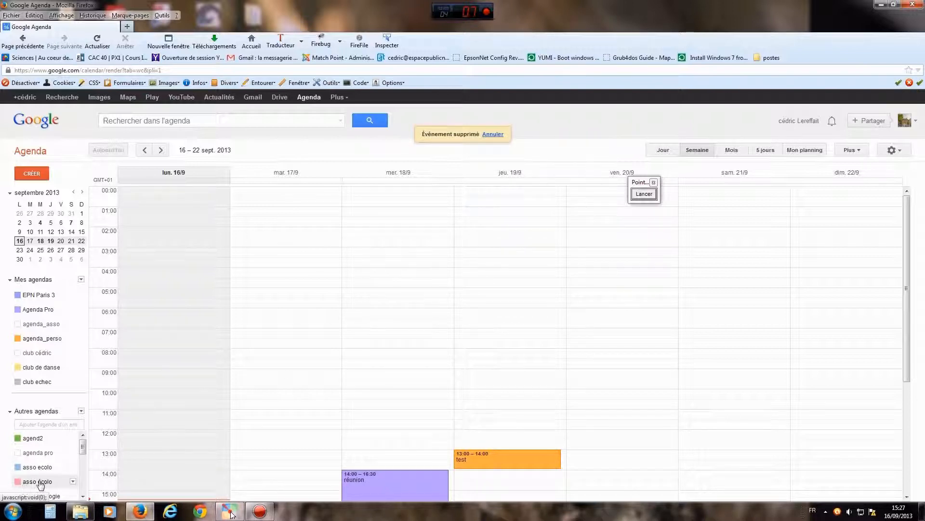
Create the event test on Wednesday 18 September from 05:30 to 06:30 in the asso écolo calendar and delete it
left_click(382, 311)
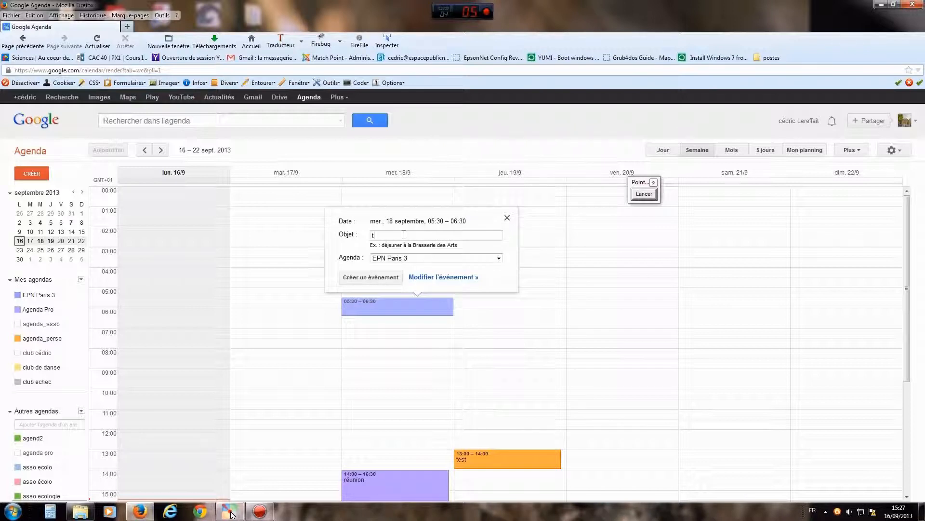
left_click(498, 257)
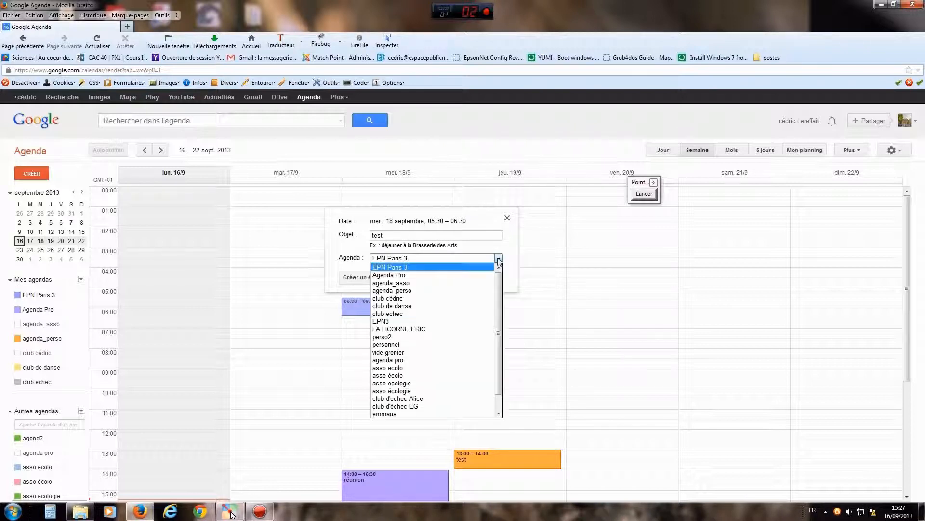
left_click(404, 375)
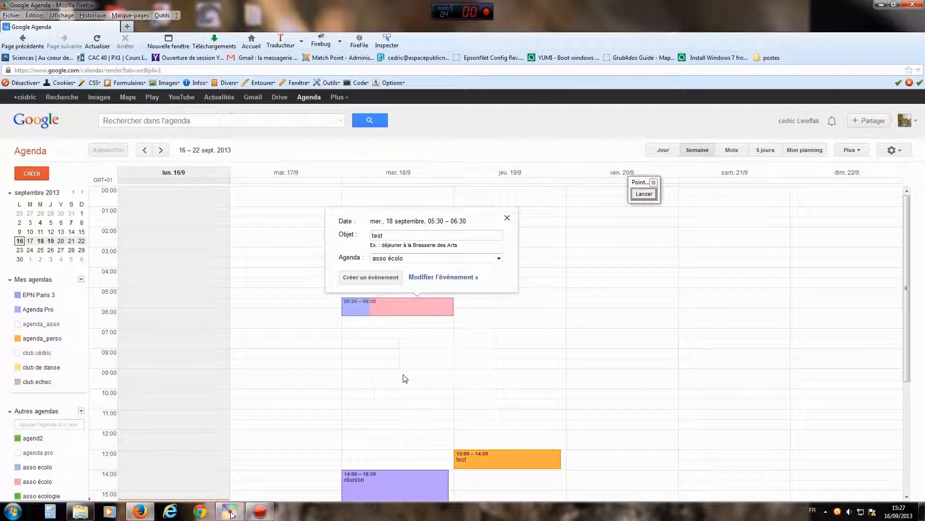
left_click(385, 277)
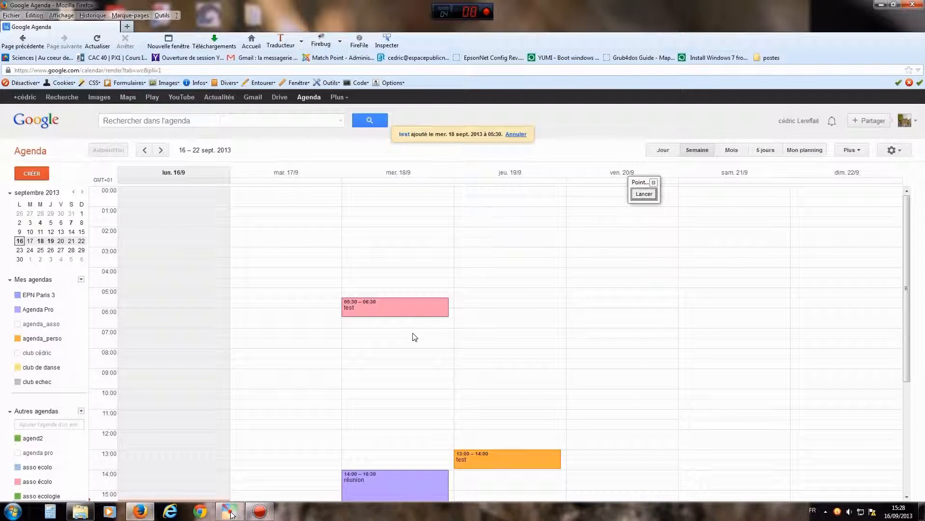
left_click(404, 311)
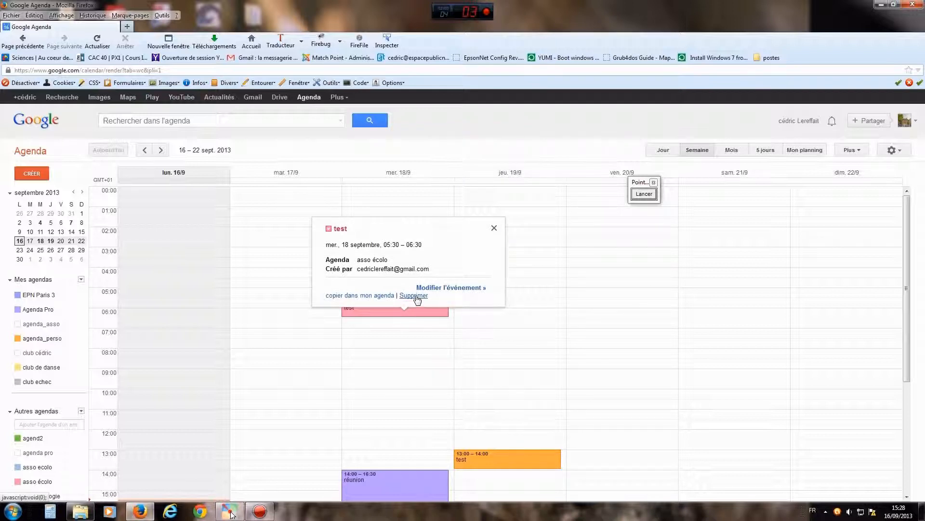
left_click(416, 296)
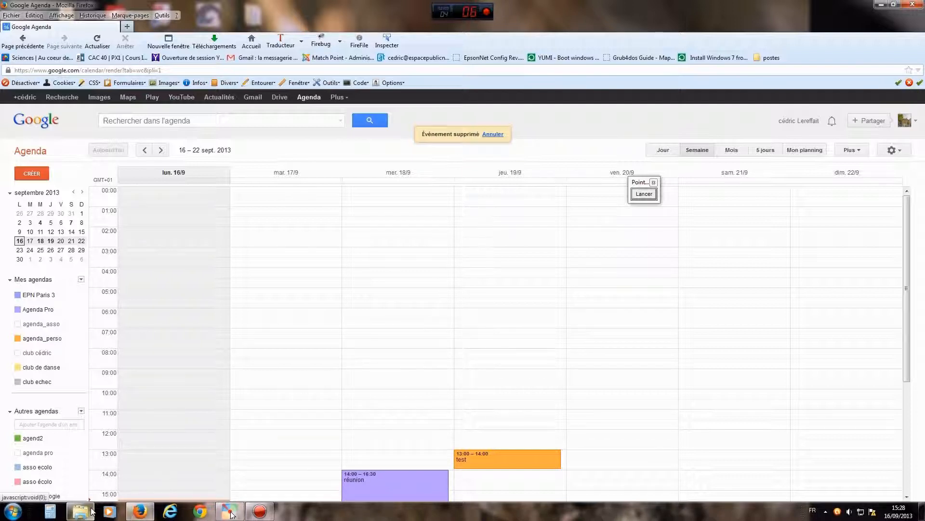
Open the settings page for Mes agendas
mouse_move(80, 511)
left_click(81, 280)
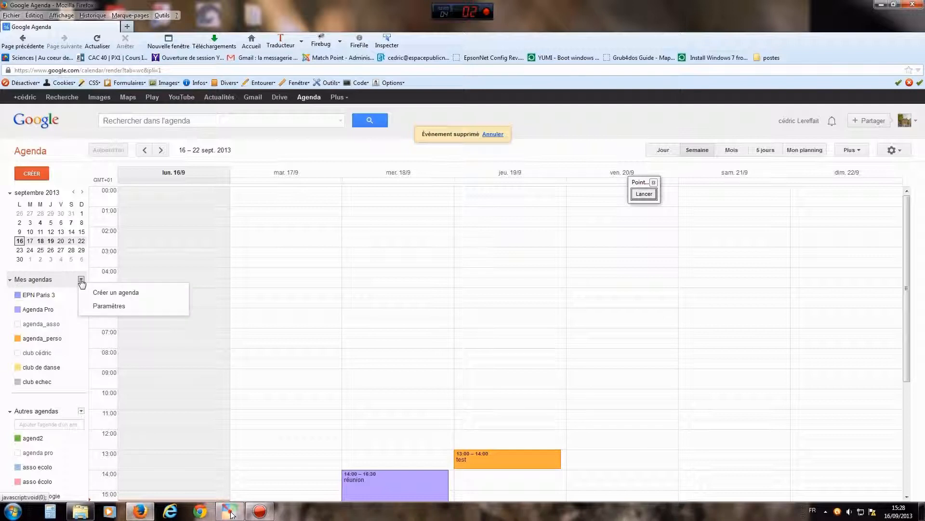
left_click(115, 306)
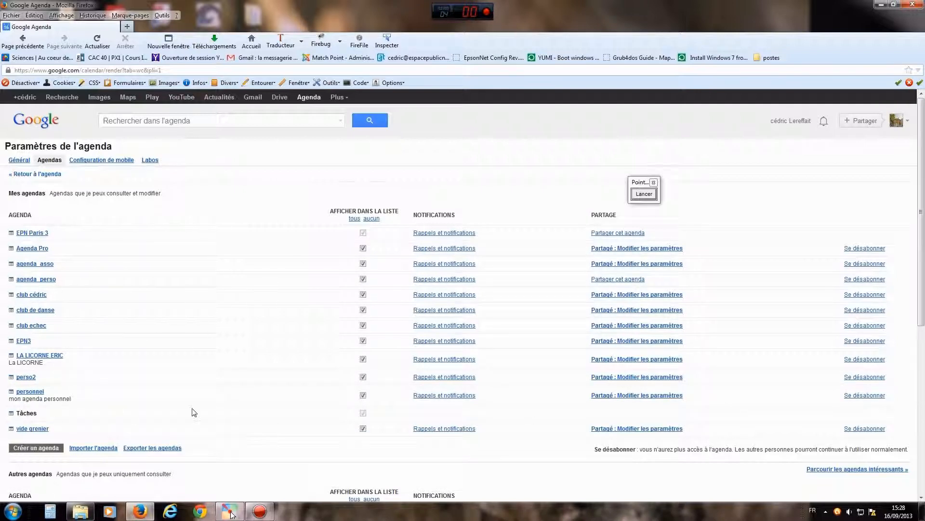
Circle the Afficher dans la liste checkboxes with a temporary red freehand outline in Pointofix
left_click(644, 195)
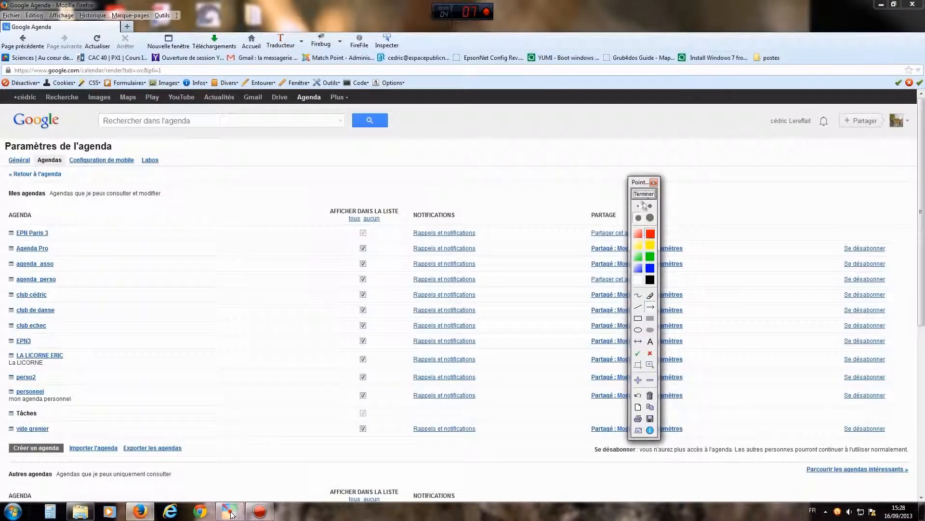
left_click(639, 295)
mouse_move(355, 230)
left_mouse_down()
mouse_move(345, 267)
mouse_move(356, 449)
mouse_move(385, 425)
mouse_move(391, 277)
mouse_move(371, 227)
mouse_move(355, 227)
left_mouse_up()
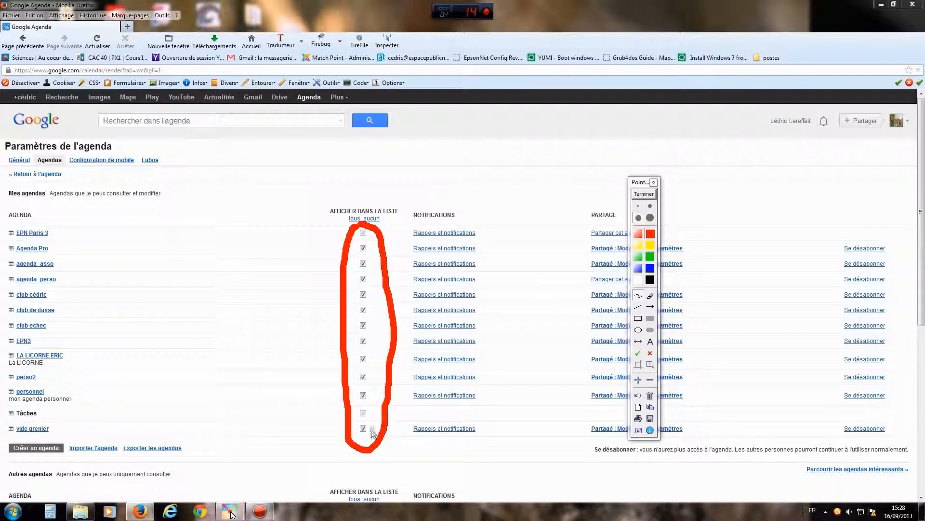
left_click(643, 195)
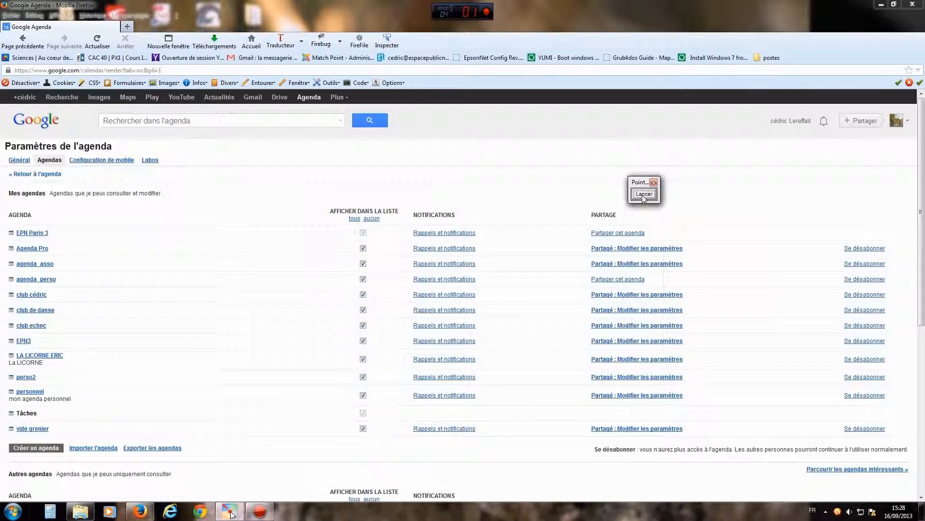
Mark the Notifications and Partage columns with temporary red freehand lines, moving the Pointofix toolbar clear of the Partage column
left_click(644, 197)
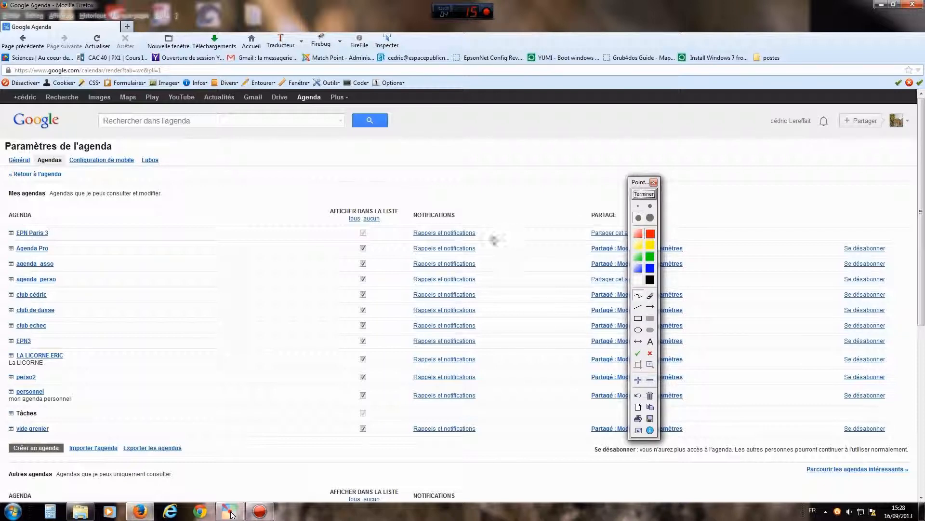
mouse_move(482, 223)
left_mouse_down()
mouse_move(491, 260)
mouse_move(481, 443)
left_mouse_up()
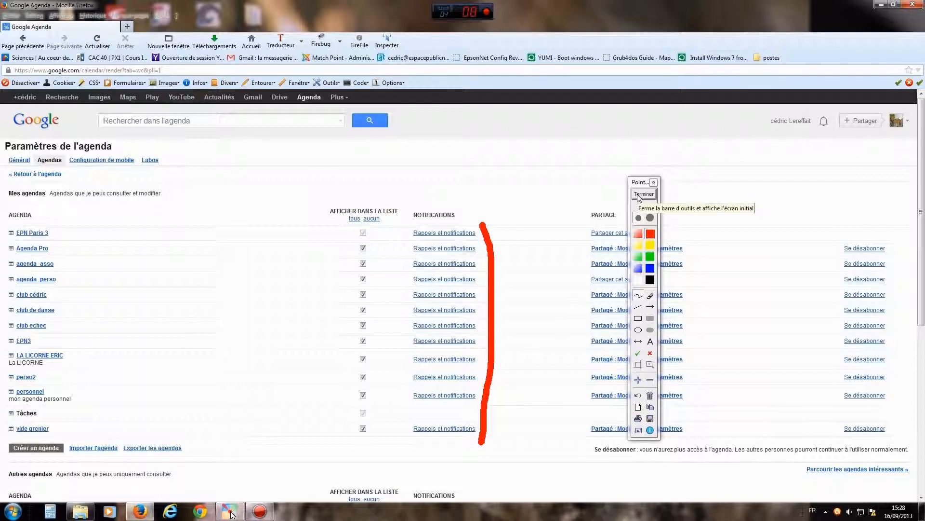
left_click_drag(640, 185, 537, 187)
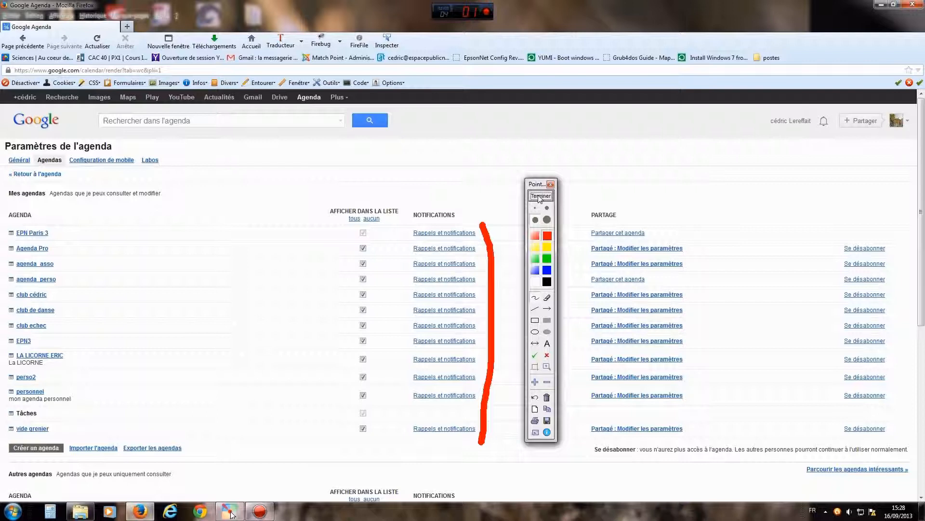
left_click(540, 195)
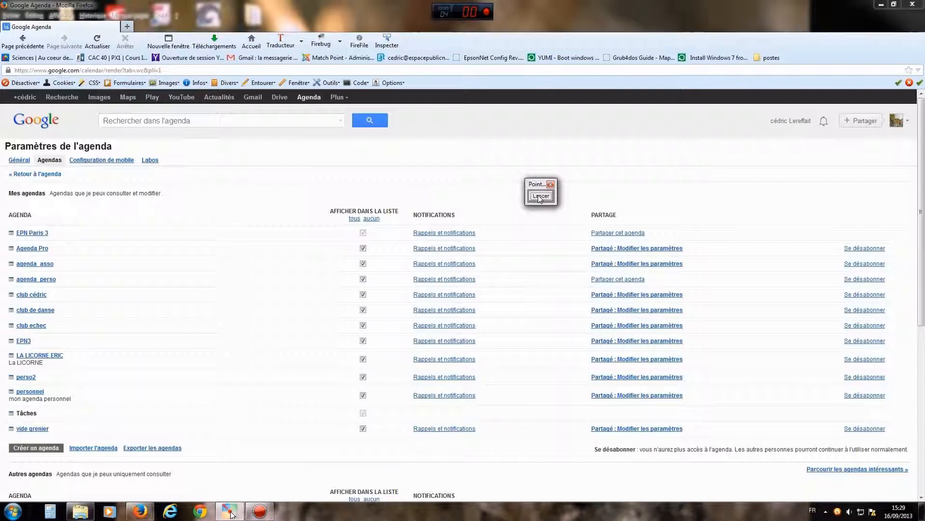
mouse_move(584, 222)
left_mouse_down()
mouse_move(575, 308)
mouse_move(580, 443)
left_mouse_up()
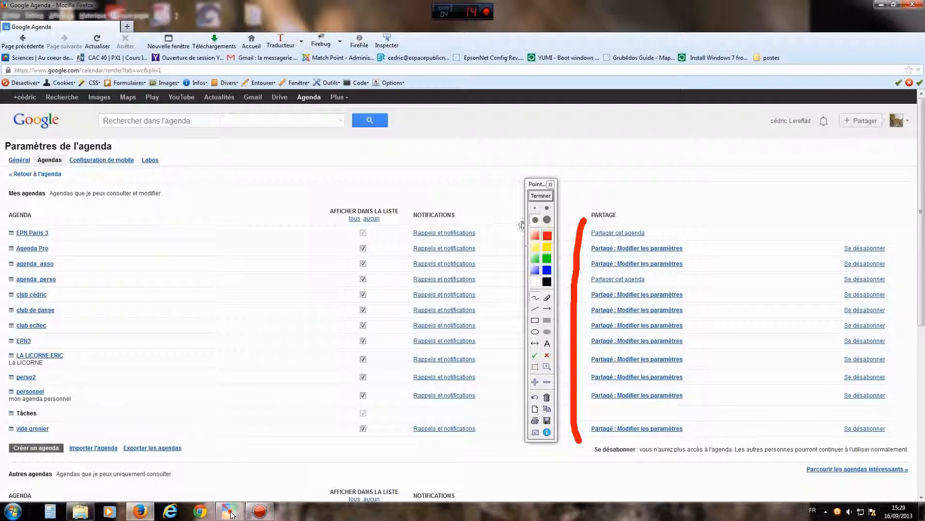
left_click(545, 199)
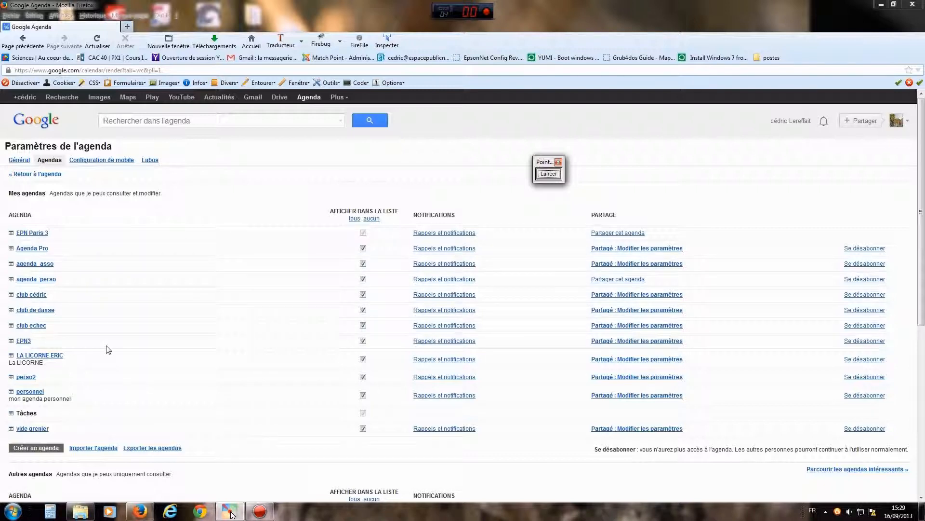
Open the details of the agenda_asso calendar
left_click(41, 265)
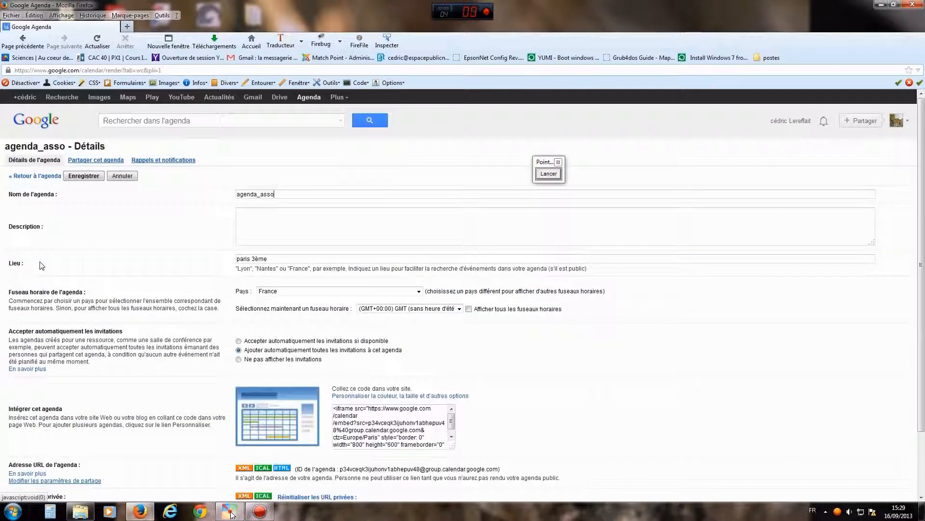
Mark the Nom de l'agenda field with a temporary red Pointofix arrow, and leave the agenda_asso details without saving
scroll(190, 265, "down", 1)
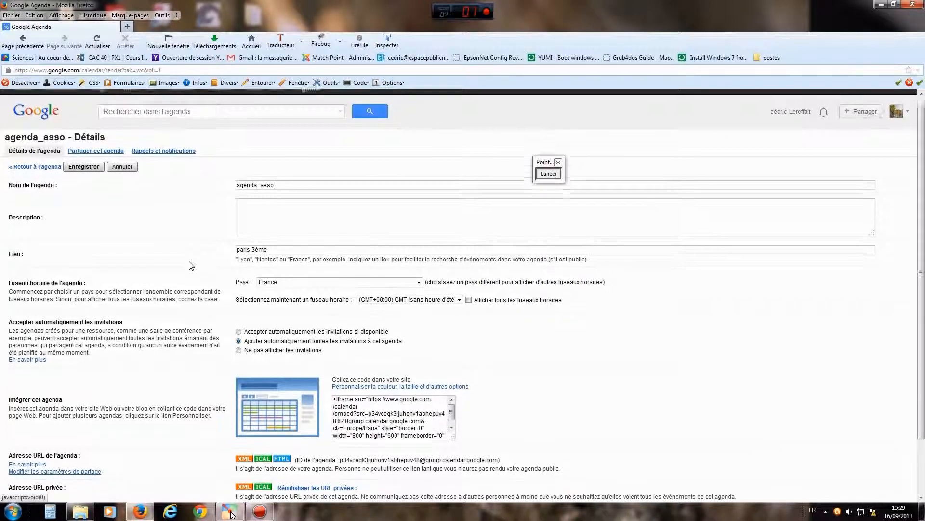
left_click(318, 171)
left_click(558, 177)
mouse_move(405, 221)
left_mouse_down()
mouse_move(294, 172)
mouse_move(303, 184)
mouse_move(322, 155)
left_mouse_up()
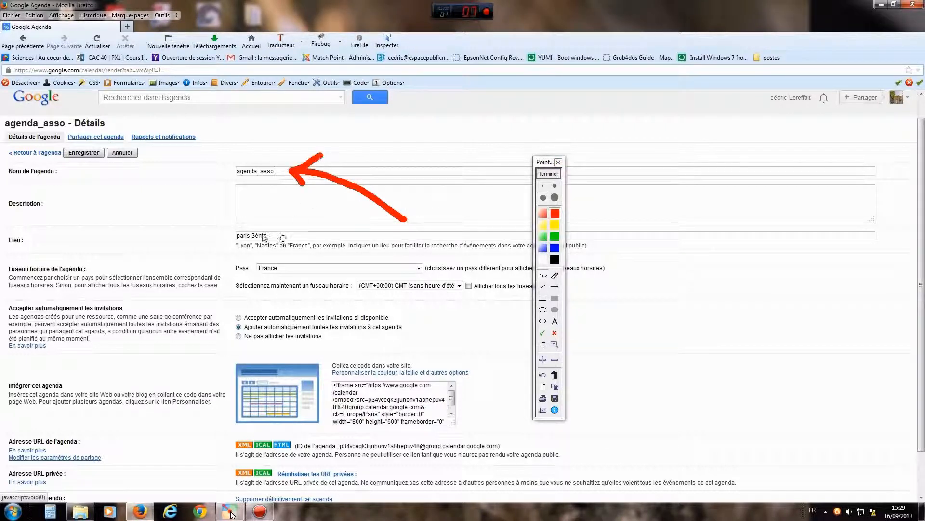
left_click(548, 173)
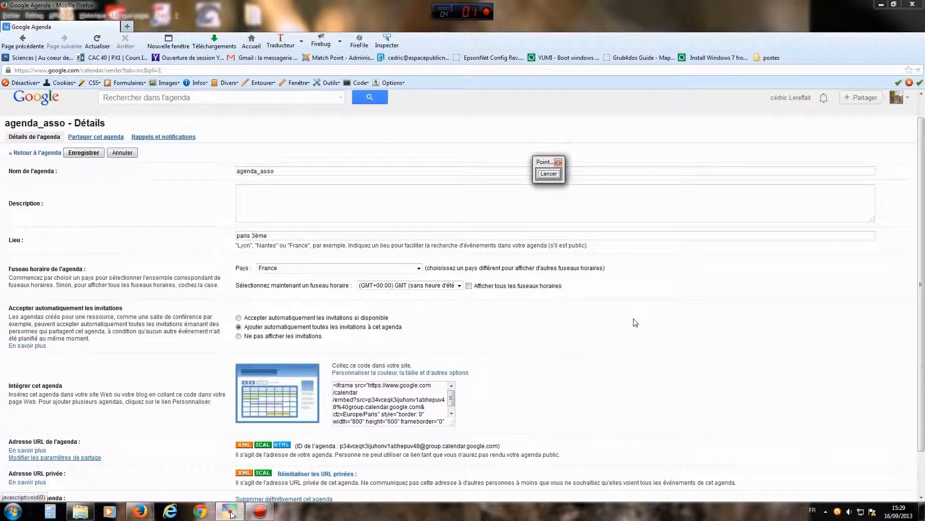
left_click_drag(923, 282, 923, 326)
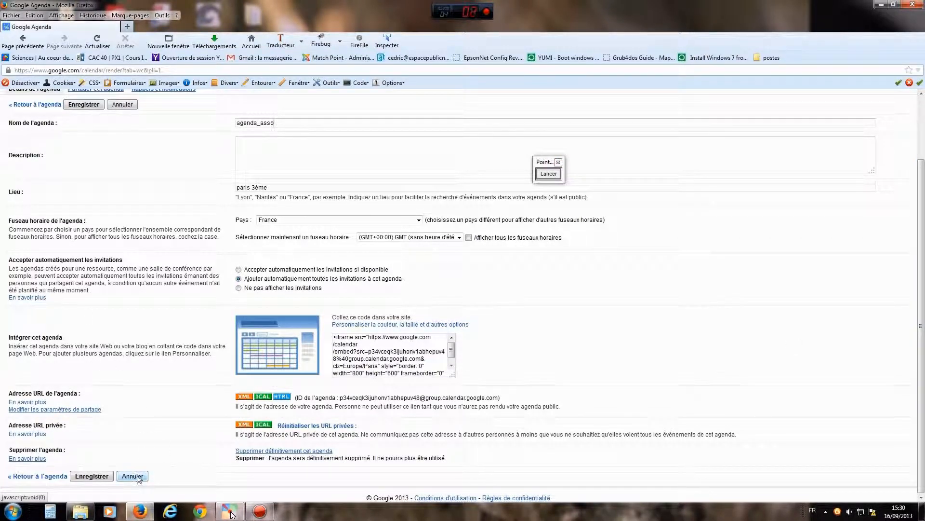
left_click(132, 476)
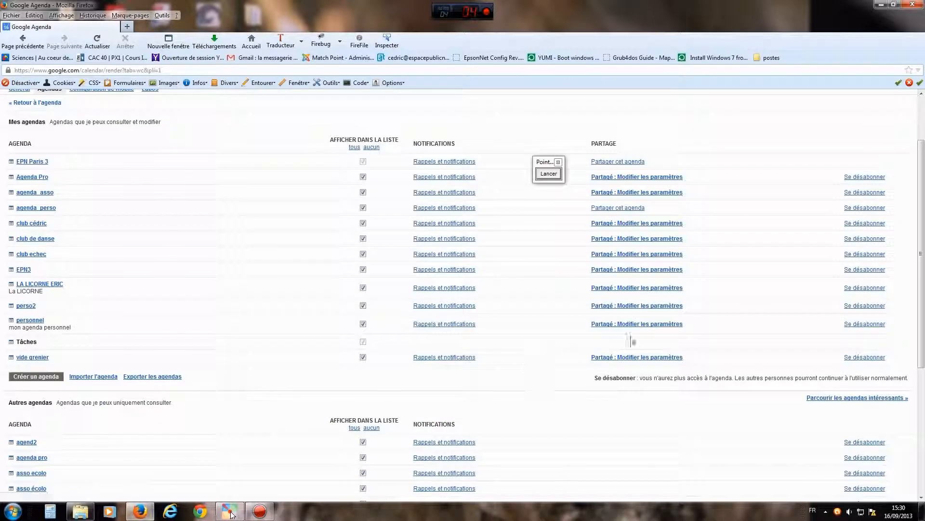
Unsubscribe from the asso ecolo calendar under Autres agendas and return to the weekly calendar view
left_click_drag(922, 215, 924, 344)
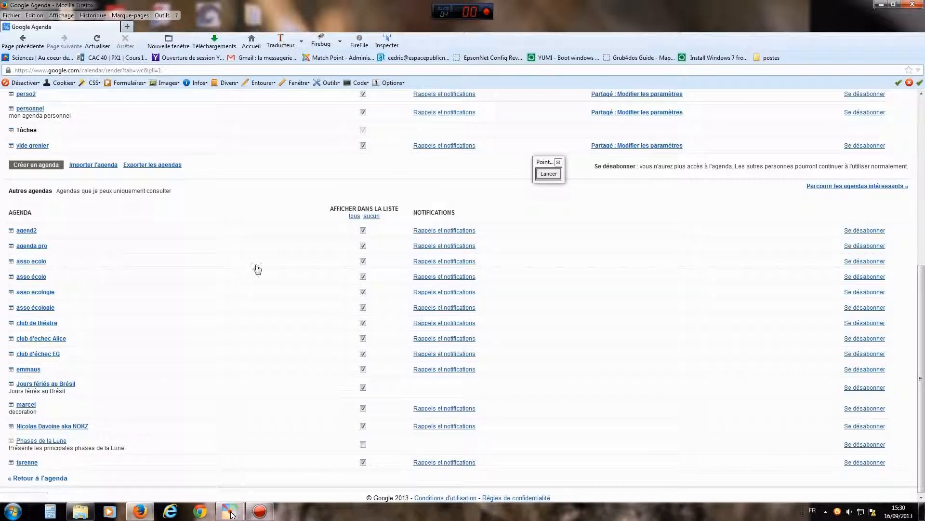
left_click(863, 262)
left_click(427, 314)
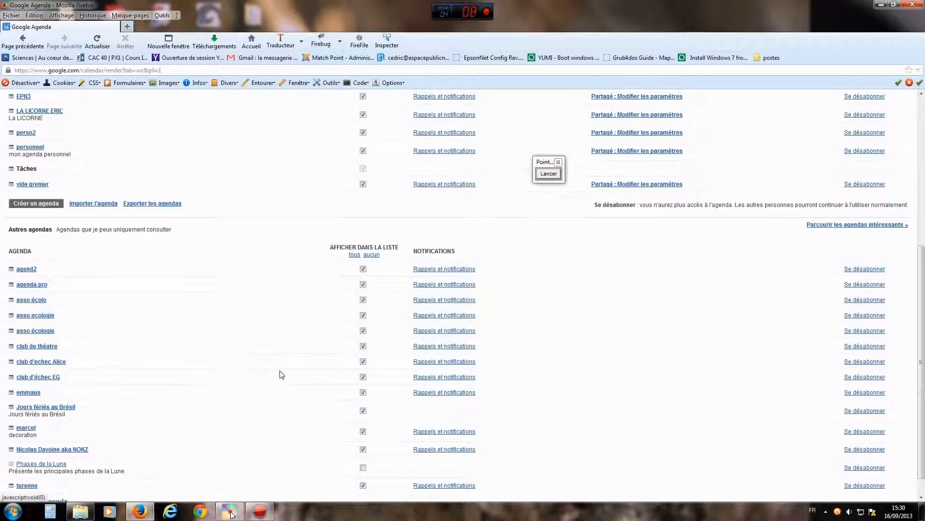
left_click(47, 478)
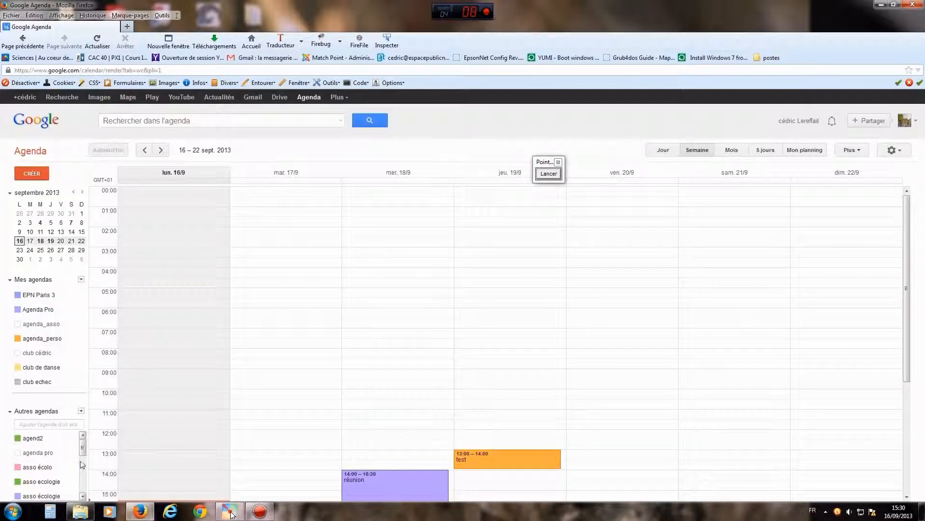
Point to asso écolo under Autres agendas with a temporary red Pointofix arrow, clear it and shift the Pointofix toolbar aside
left_click(549, 174)
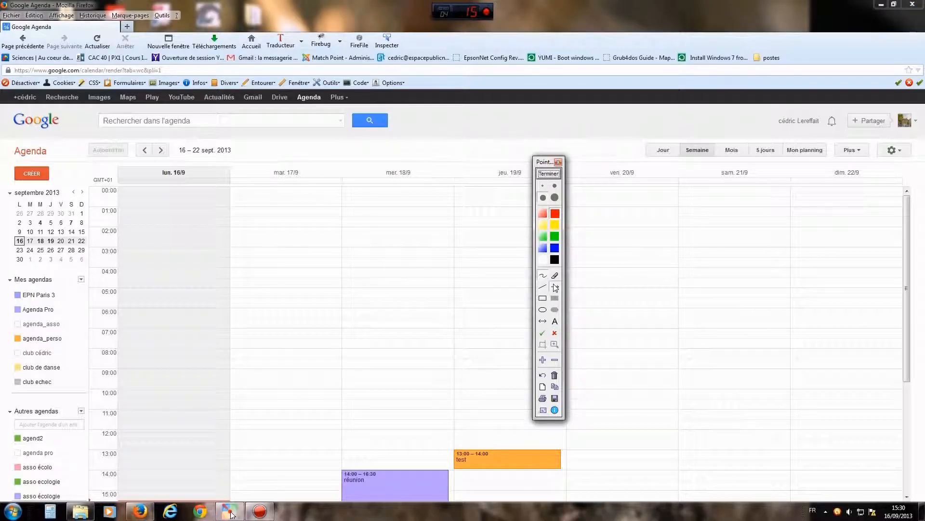
left_click_drag(170, 440, 57, 469)
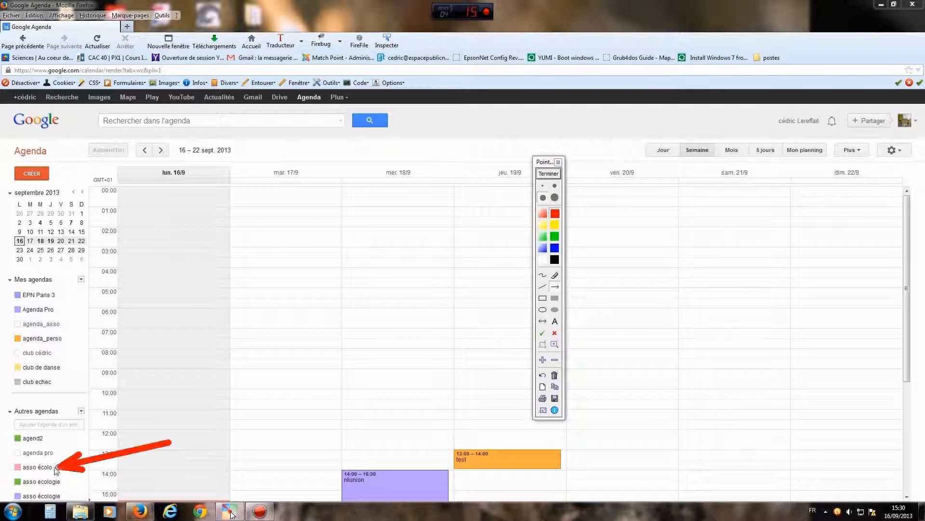
left_click(549, 174)
left_click_drag(545, 164, 519, 164)
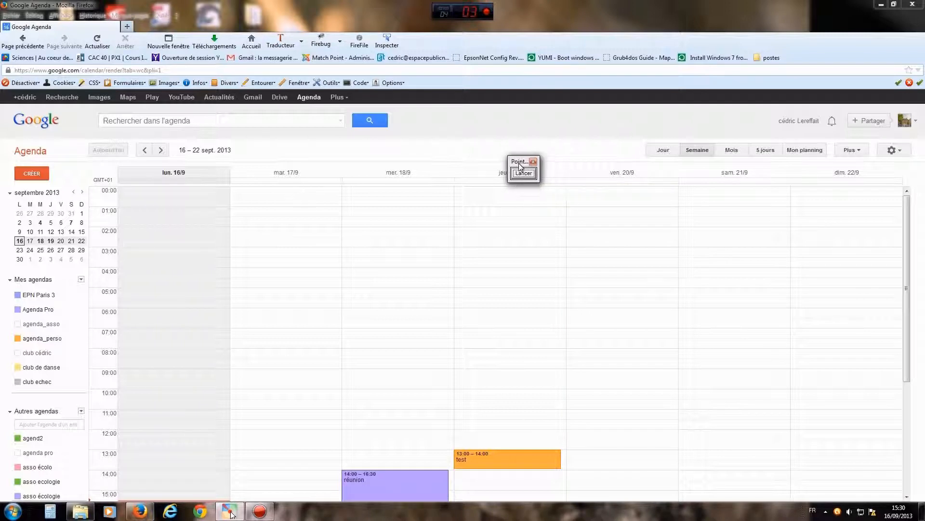
Browse the Vacances, Sports and Plus categories of Agendas intéressants and return to the weekly calendar view
left_click(81, 412)
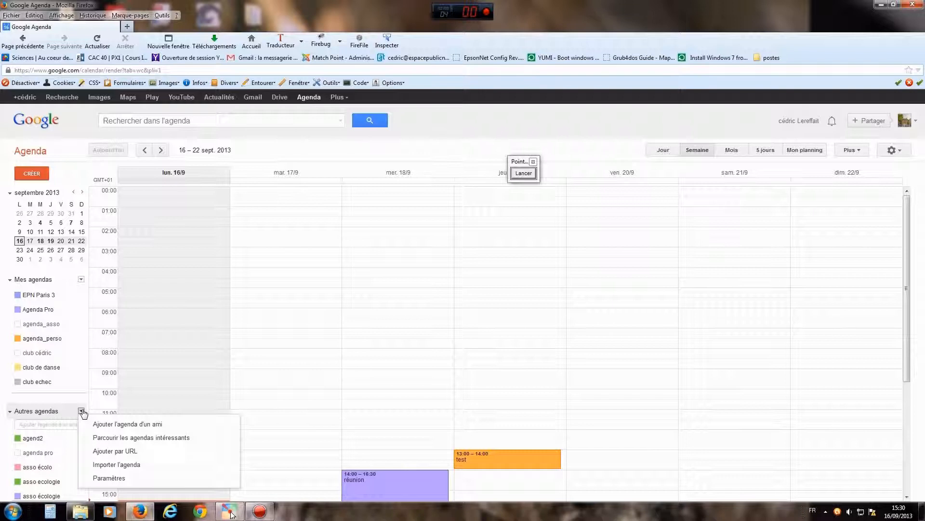
left_click(160, 440)
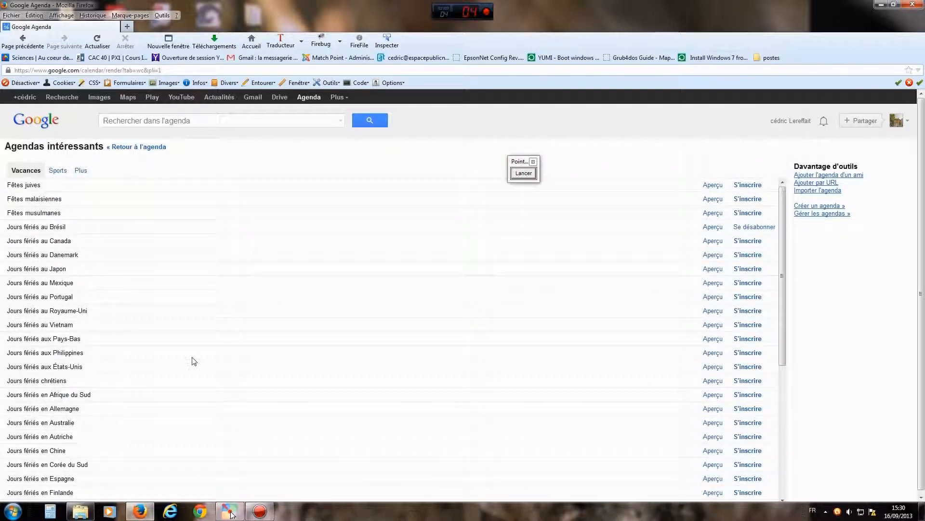
left_click(58, 171)
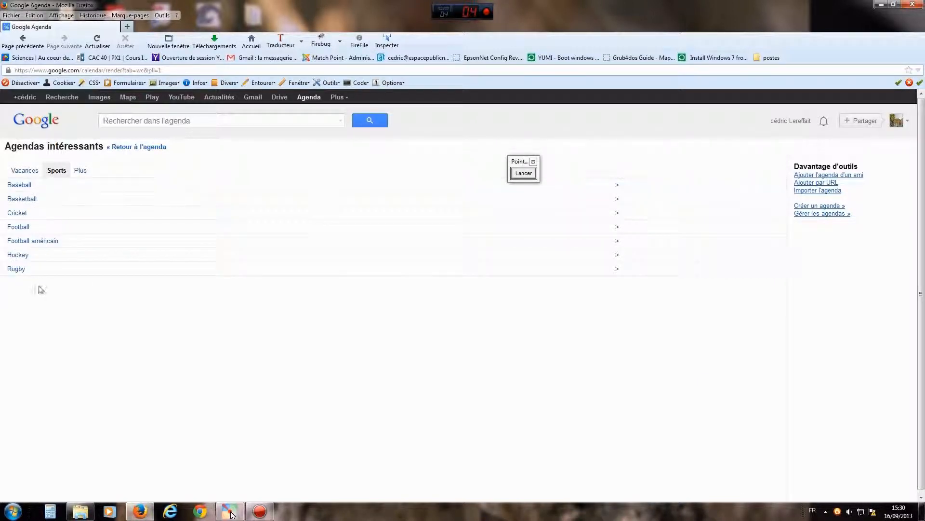
left_click(80, 171)
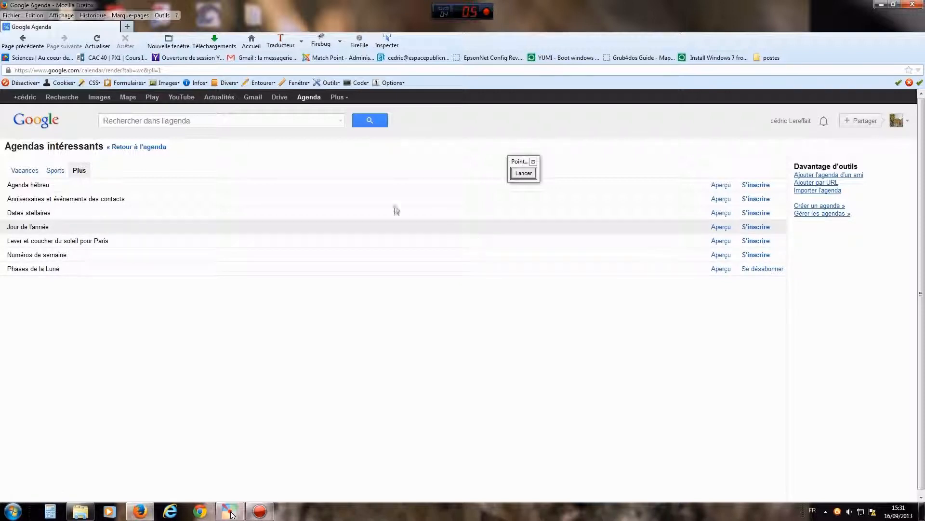
left_click(145, 151)
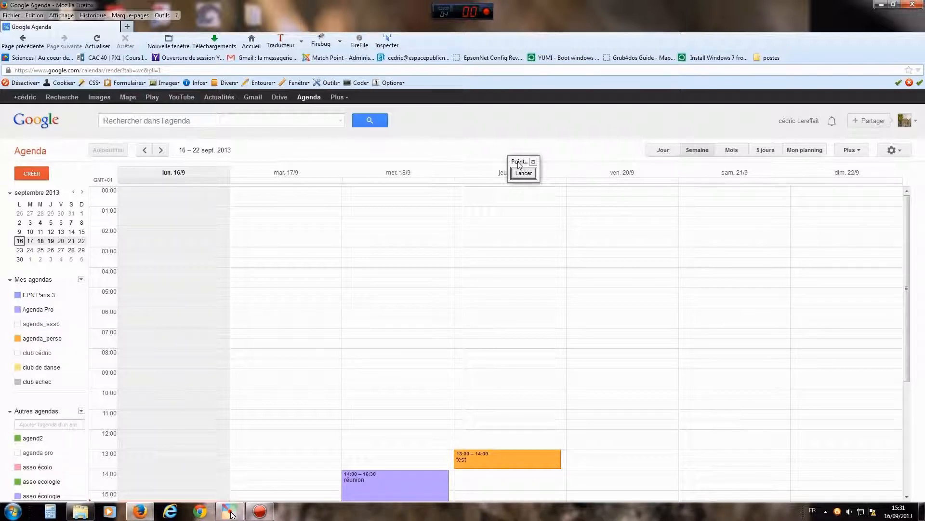
Create the event test2 in the club de danse calendar on Thursday 19 September at 12:00 and extend its end to 15:30
left_click_drag(520, 162, 505, 139)
left_click_drag(906, 253, 915, 343)
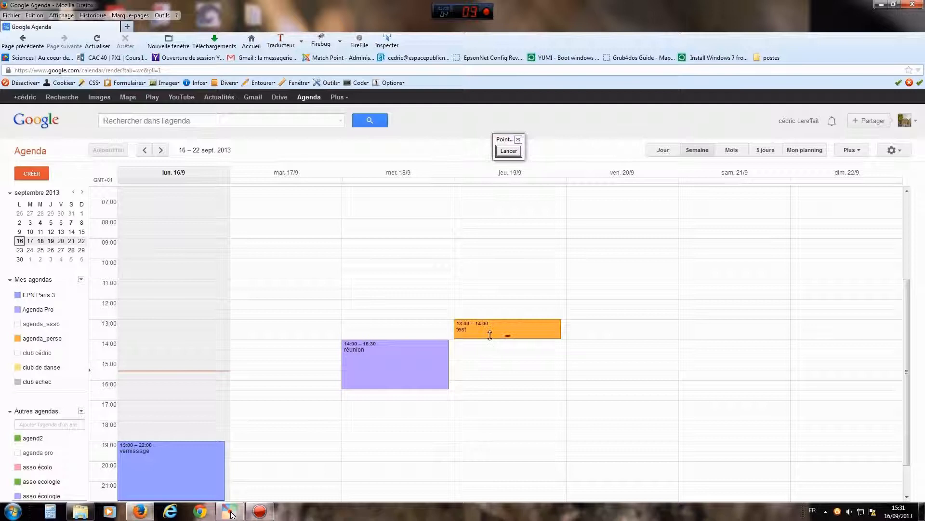
left_click(514, 308)
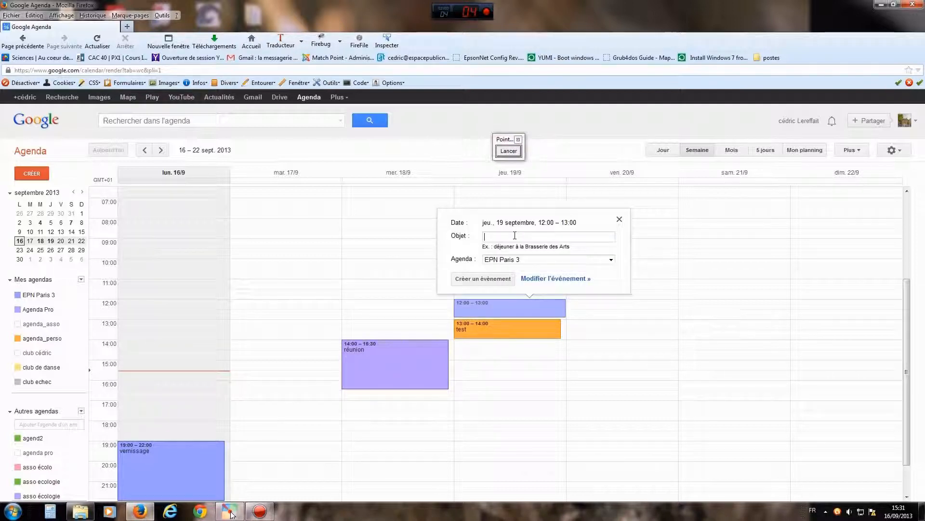
type("test2")
left_click(611, 261)
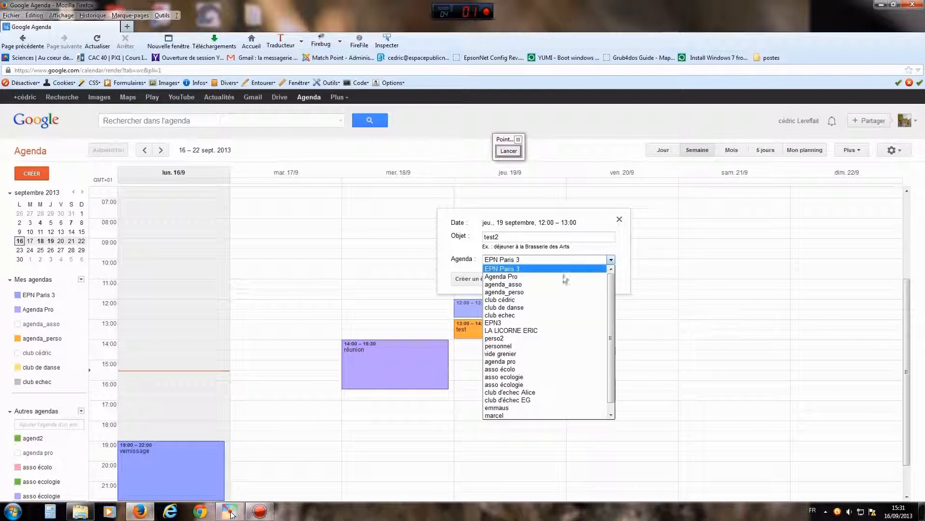
left_click(525, 308)
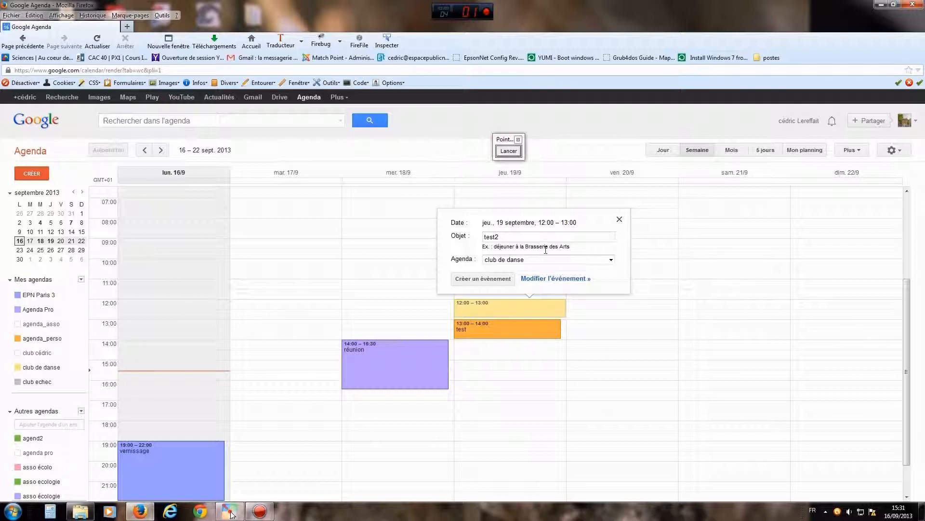
left_click(483, 279)
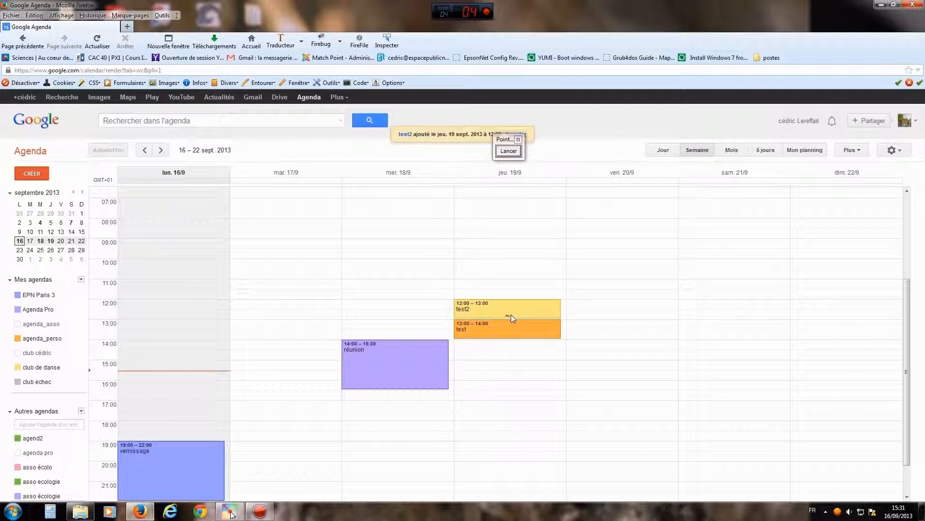
left_click_drag(510, 316, 507, 368)
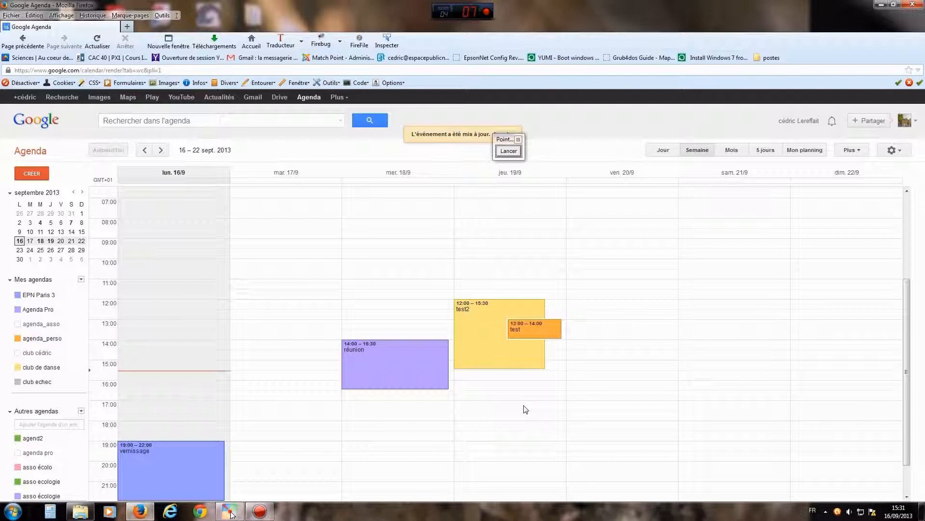
scroll(525, 409, "down", 1)
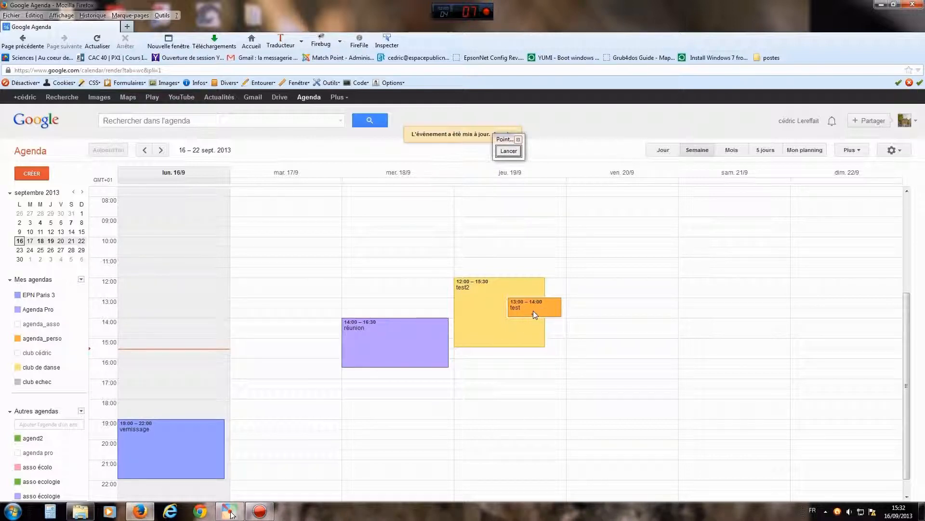
Hide the agenda_perso calendar and point to its list entry with a temporary red Pointofix arrow
left_click(31, 340)
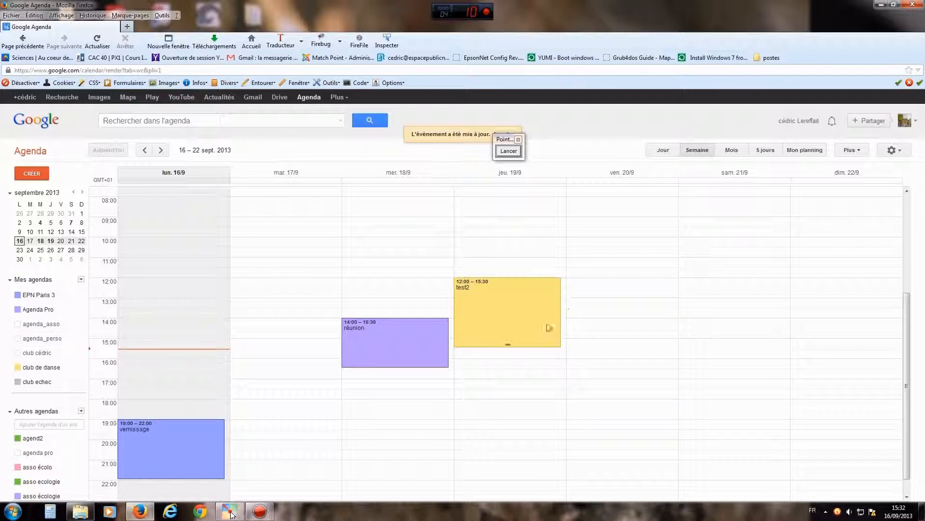
left_click(506, 152)
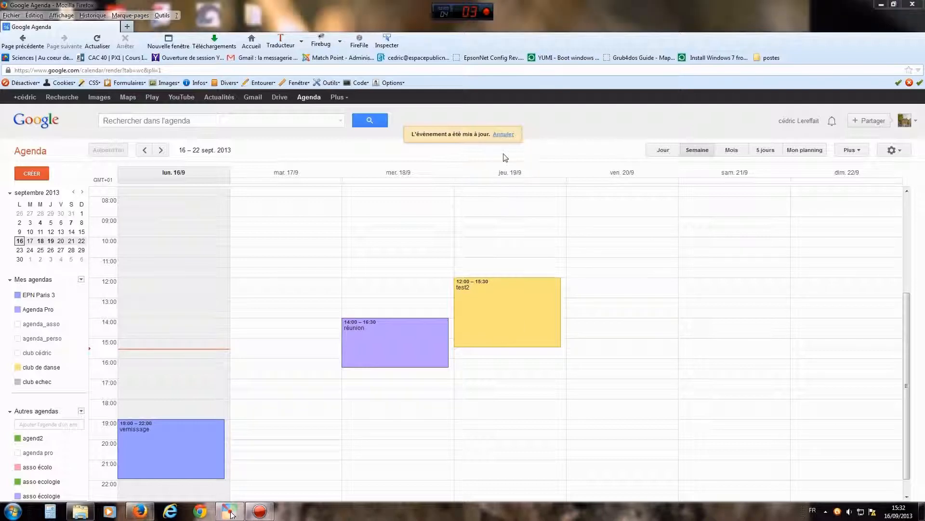
mouse_move(503, 141)
left_mouse_down()
mouse_move(255, 200)
mouse_move(281, 181)
left_mouse_up()
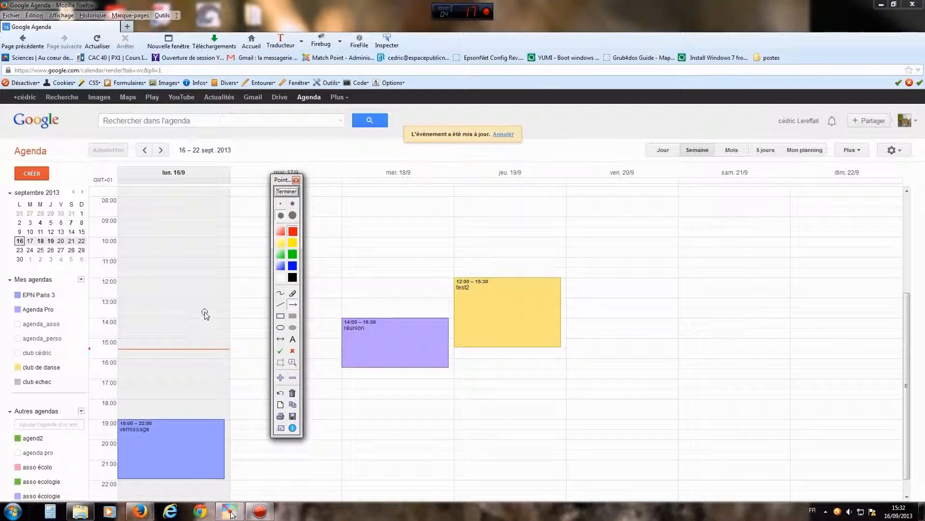
left_click_drag(208, 316, 71, 342)
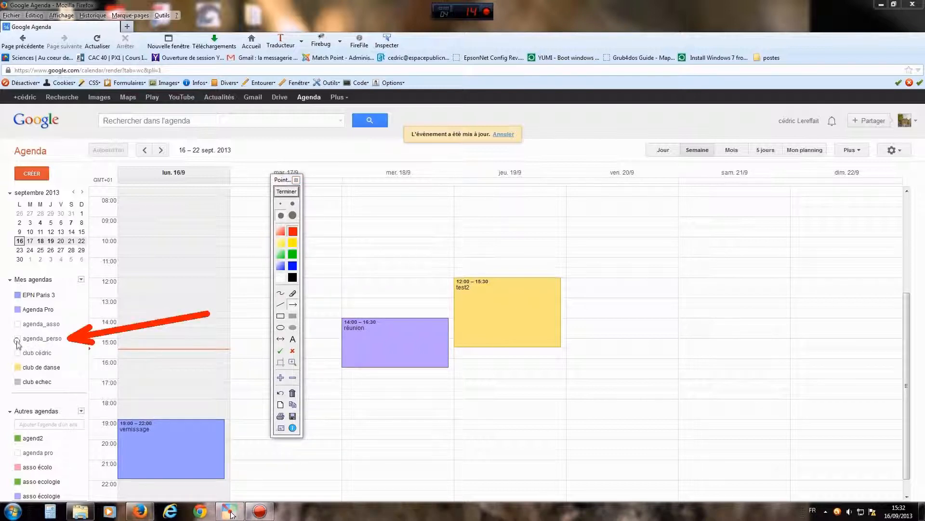
left_click(288, 193)
Show the agenda_perso calendar again and mark its list entry and the test event with temporary red Pointofix arrows
left_click(18, 338)
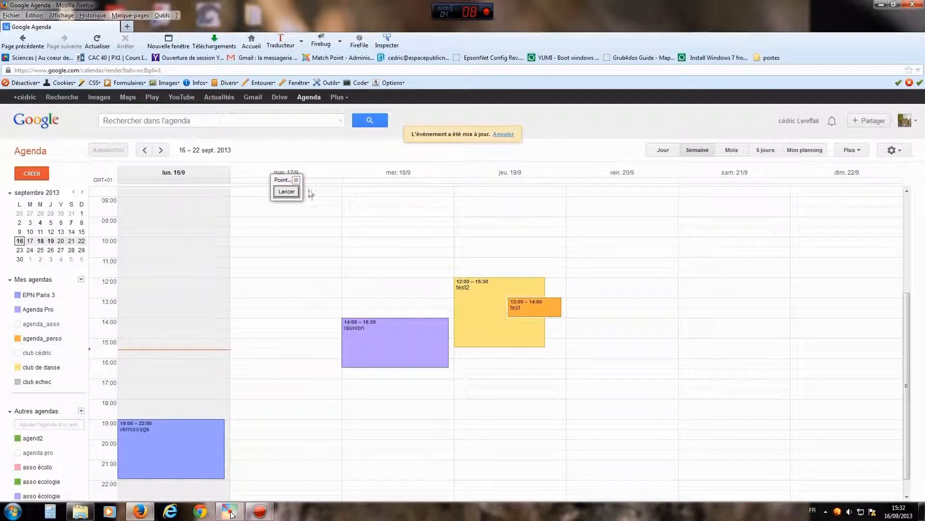
left_click(287, 192)
left_click_drag(150, 291, 19, 343)
left_click_drag(504, 212, 529, 295)
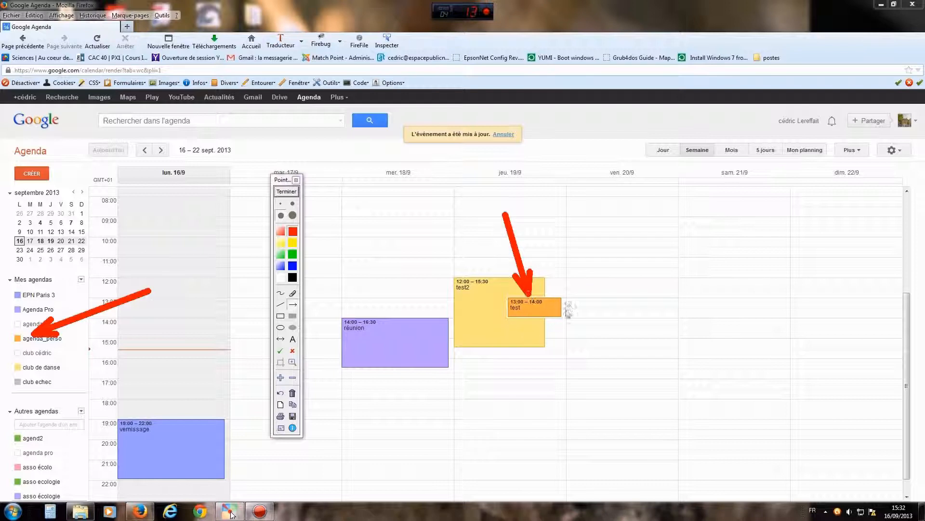
left_click(286, 192)
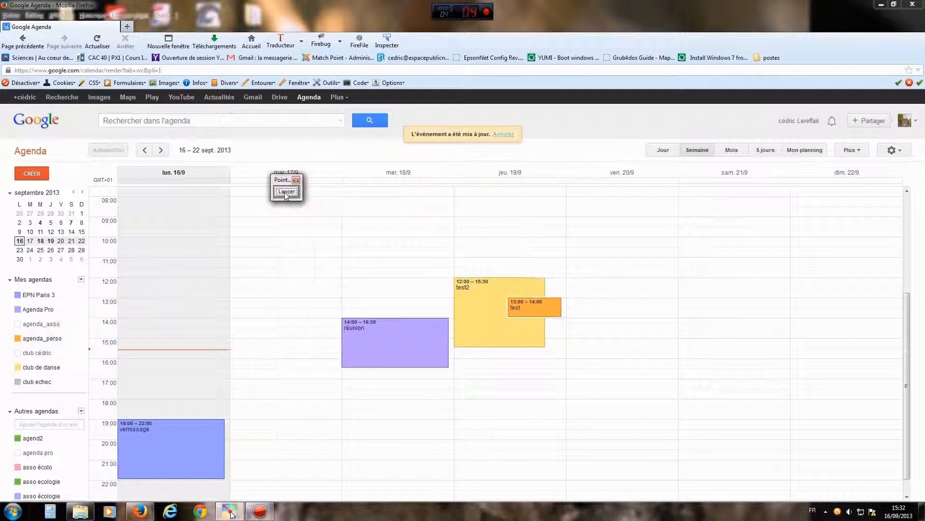
left_click_drag(284, 183, 712, 257)
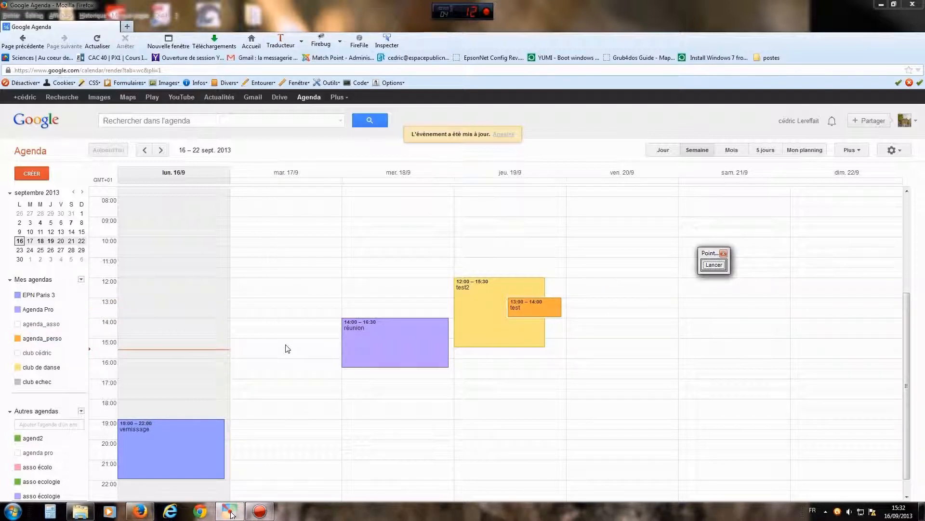
Switch the display of the agenda_perso, Agenda Pro and club de danse calendars off and back on
left_click(29, 340)
left_click(31, 310)
left_click(30, 338)
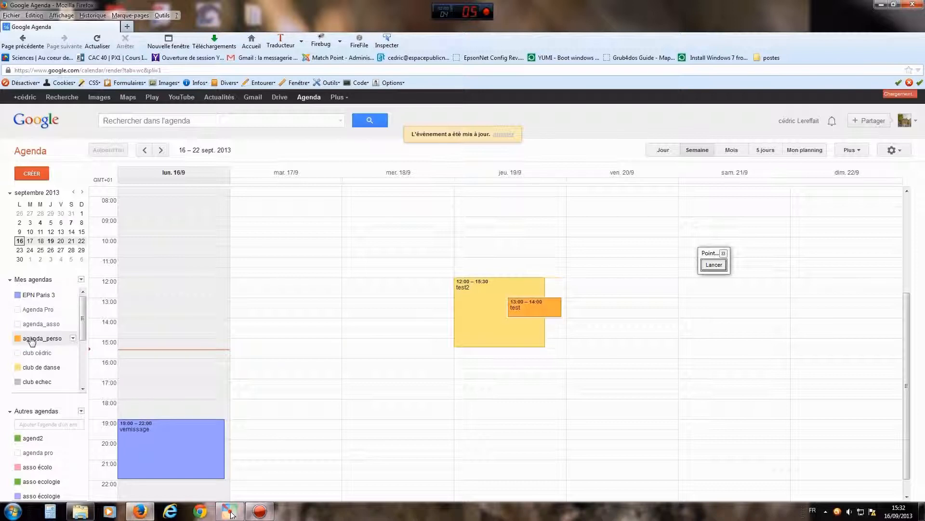
left_click(35, 307)
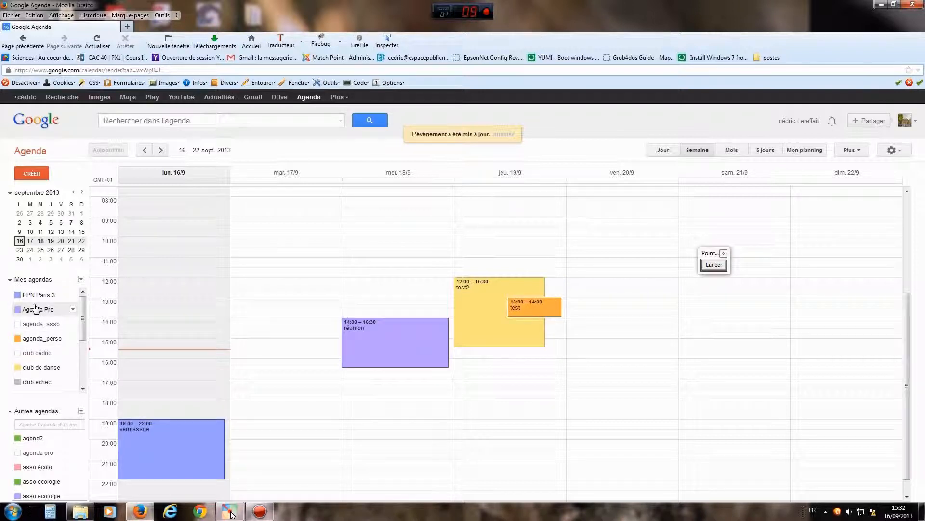
left_click(40, 370)
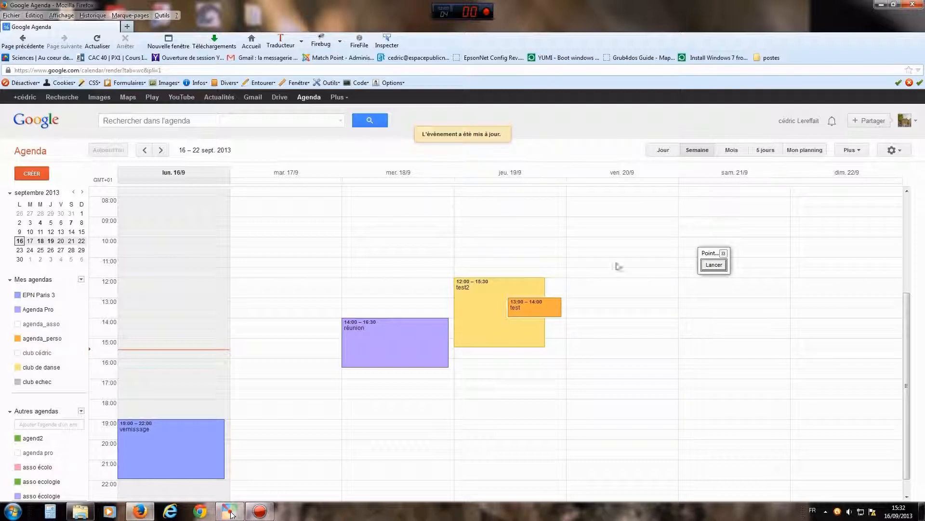
Point to the Mon planning view with a temporary red Pointofix arrow and switch the calendar to that view
left_click(714, 264)
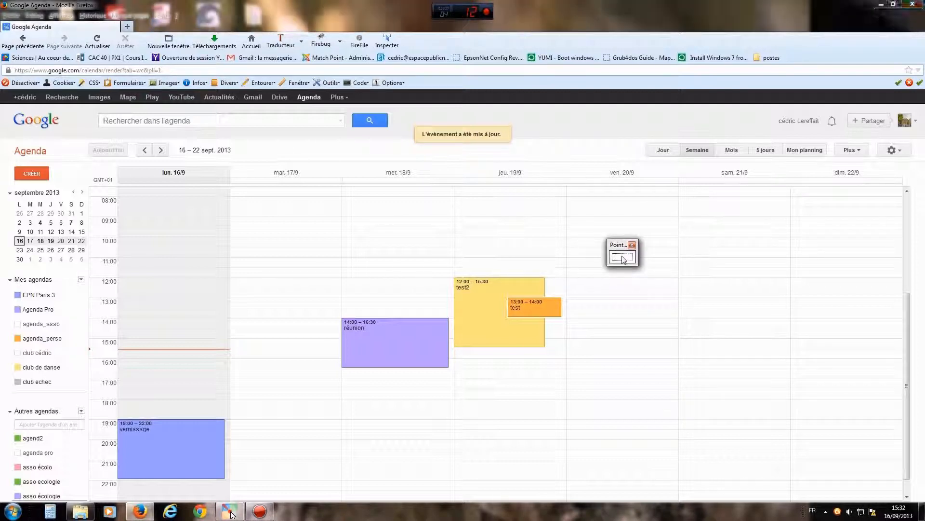
left_click_drag(763, 280, 803, 157)
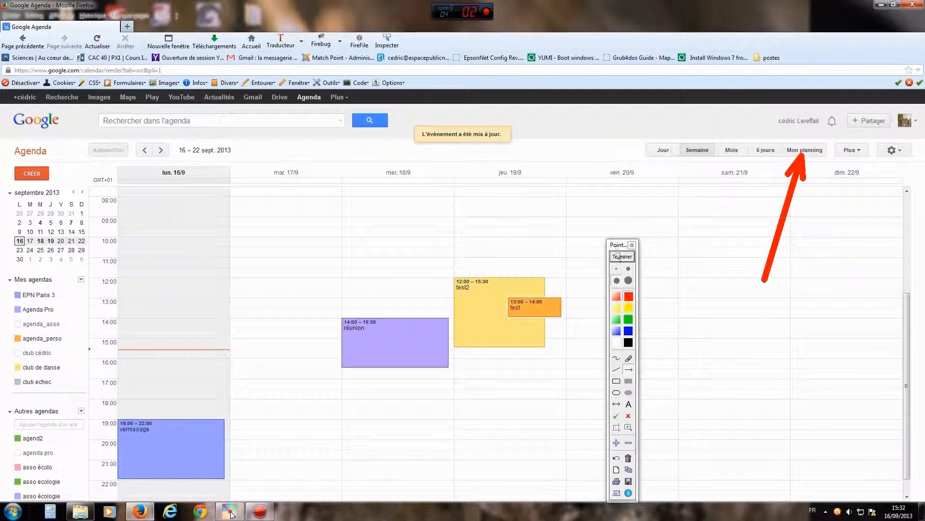
left_click(619, 256)
left_click(801, 152)
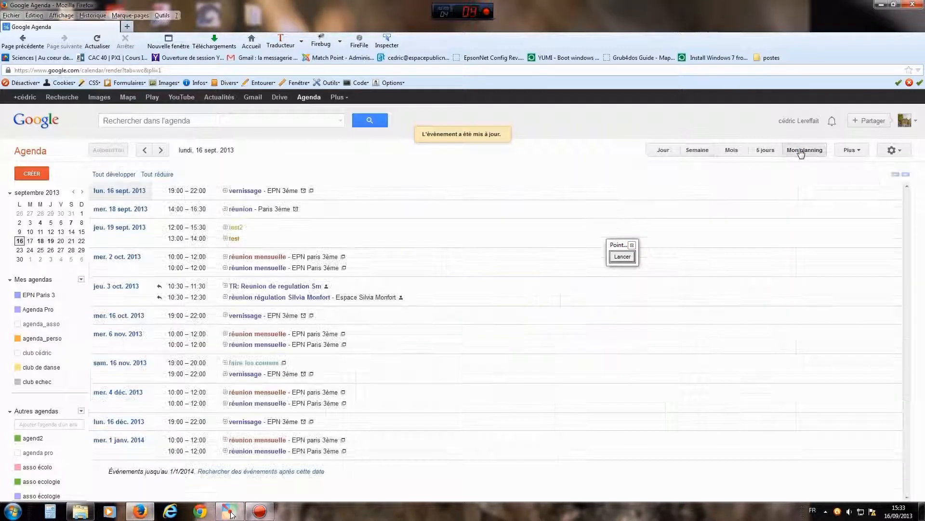
Mark the full list of planned events with a temporary red freehand curve in Pointofix
left_click_drag(620, 245, 636, 234)
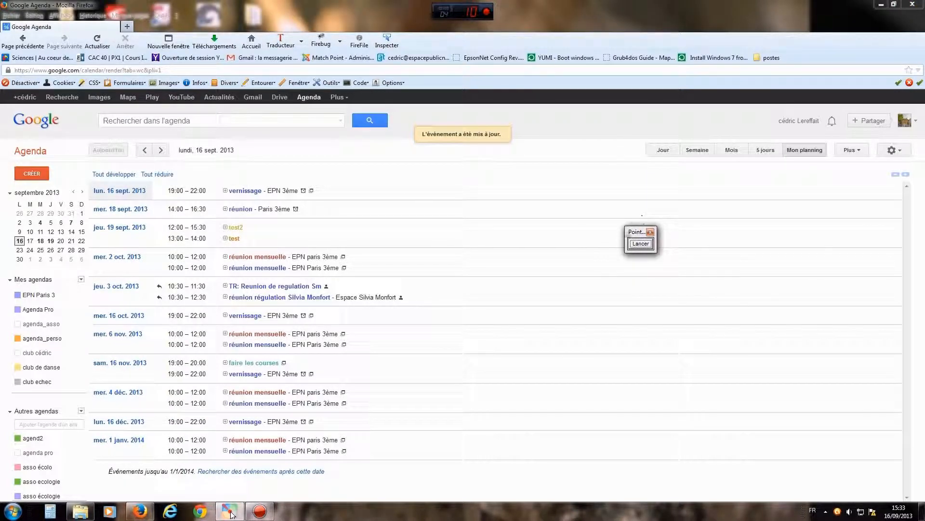
left_click(640, 244)
left_click(635, 345)
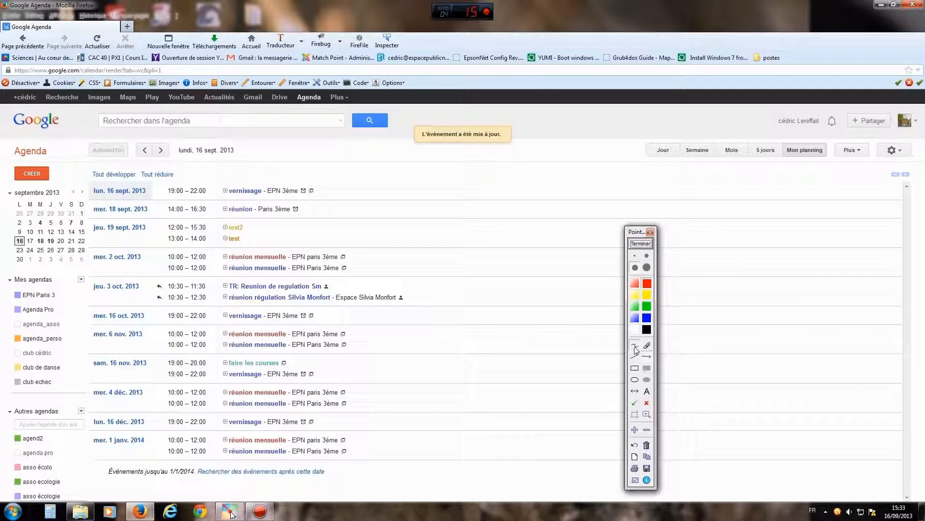
left_click_drag(395, 176, 416, 201)
left_click_drag(431, 372, 405, 466)
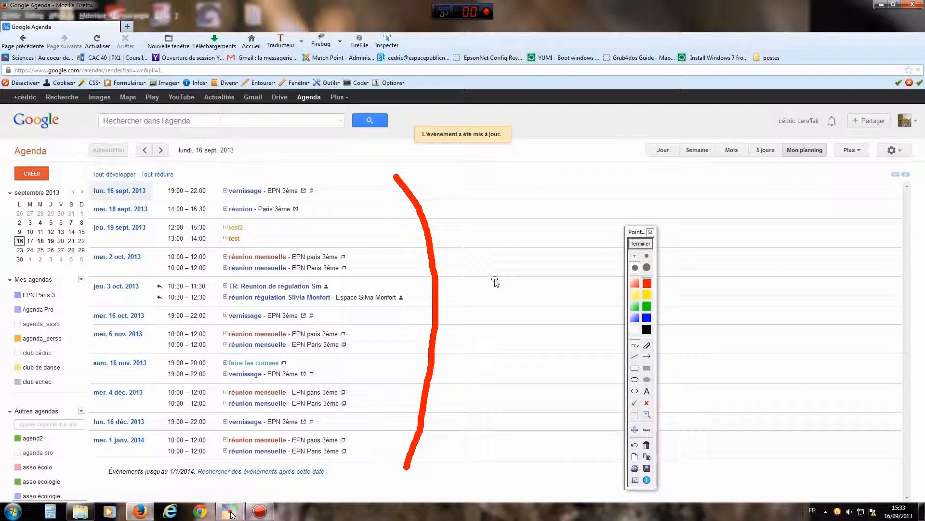
left_click(640, 243)
Point to the EPN Paris 3 calendar with a temporary red Pointofix arrow and hide that calendar
left_click(640, 243)
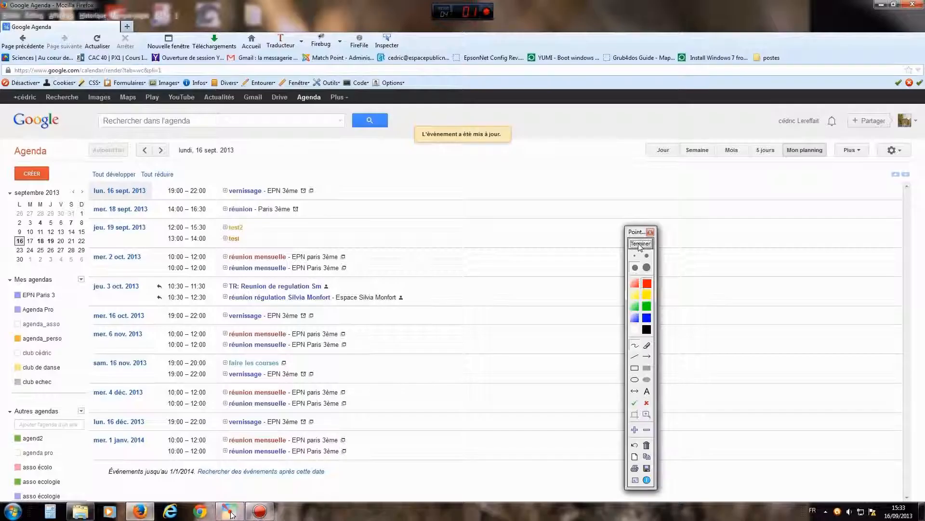
left_click(647, 357)
left_click_drag(139, 300, 63, 295)
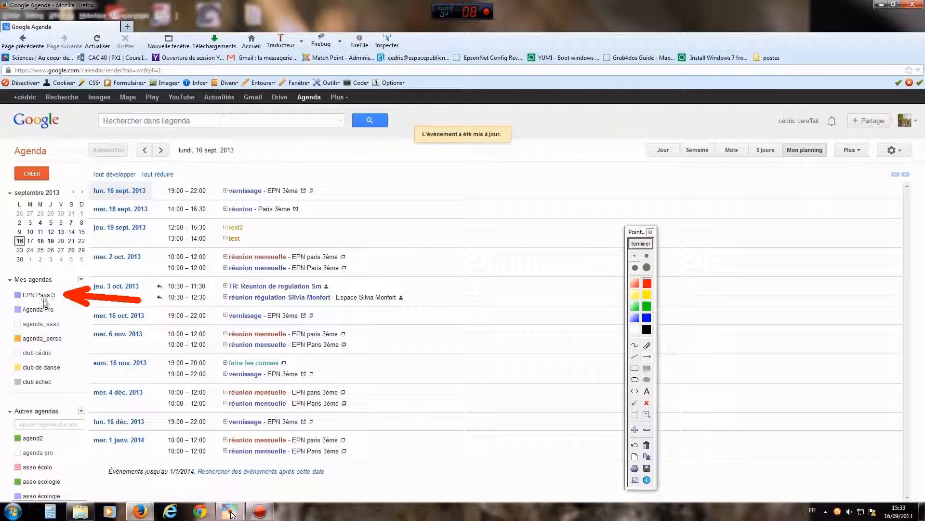
left_click(639, 244)
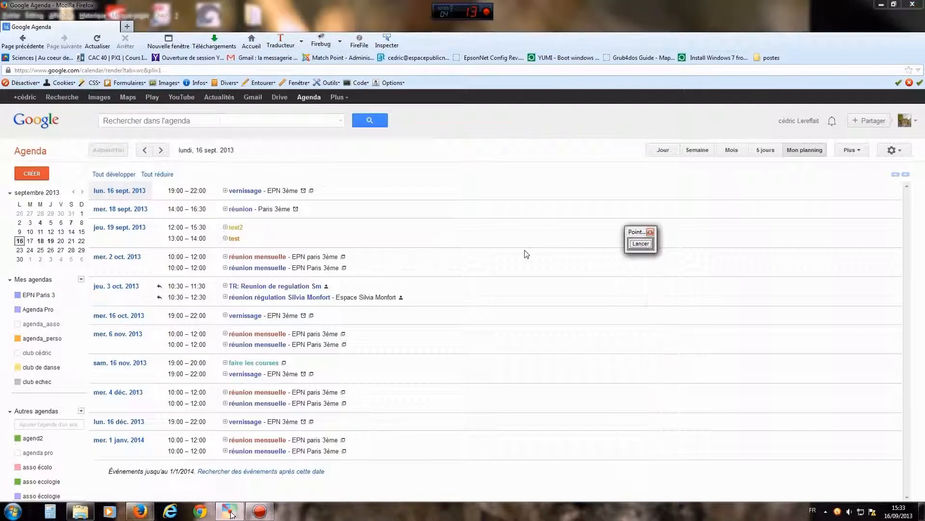
left_click(37, 296)
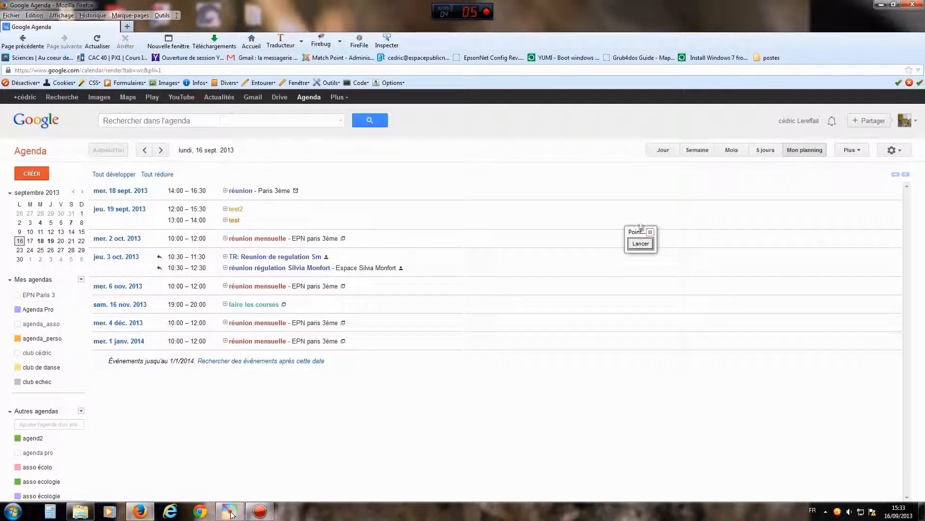
Draw a temporary red curve beside the remaining events and circle the hidden EPN Paris 3 entry in Pointofix
left_click(639, 245)
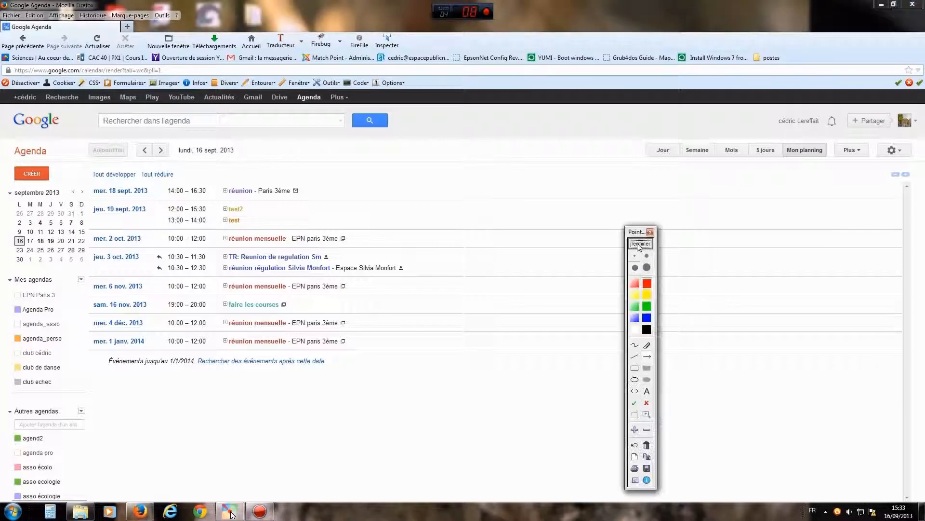
left_click_drag(370, 177, 387, 390)
mouse_move(66, 284)
left_mouse_down()
mouse_move(7, 290)
mouse_move(34, 311)
mouse_move(69, 295)
left_mouse_up()
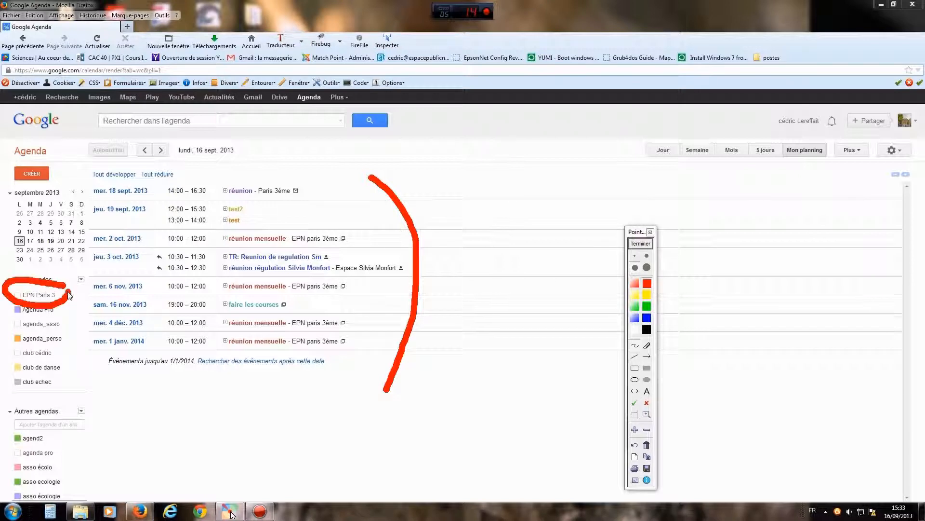
left_click(641, 242)
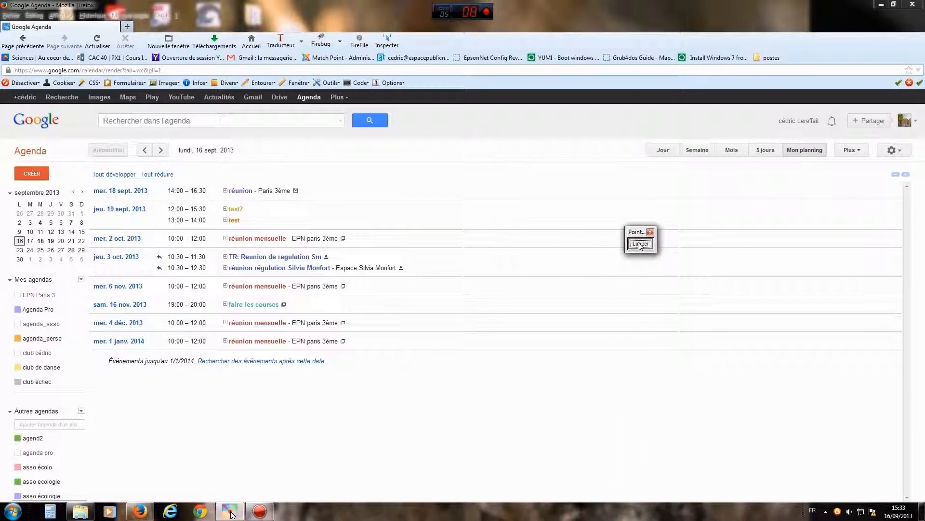
Switch the agenda_perso calendar off and back on, and show the EPN Paris 3 calendar again
left_click(34, 340)
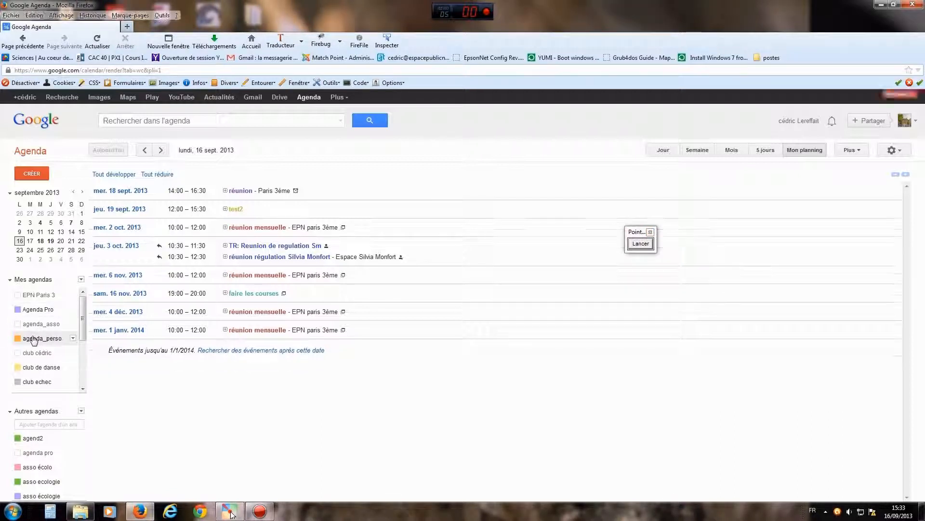
left_click(34, 340)
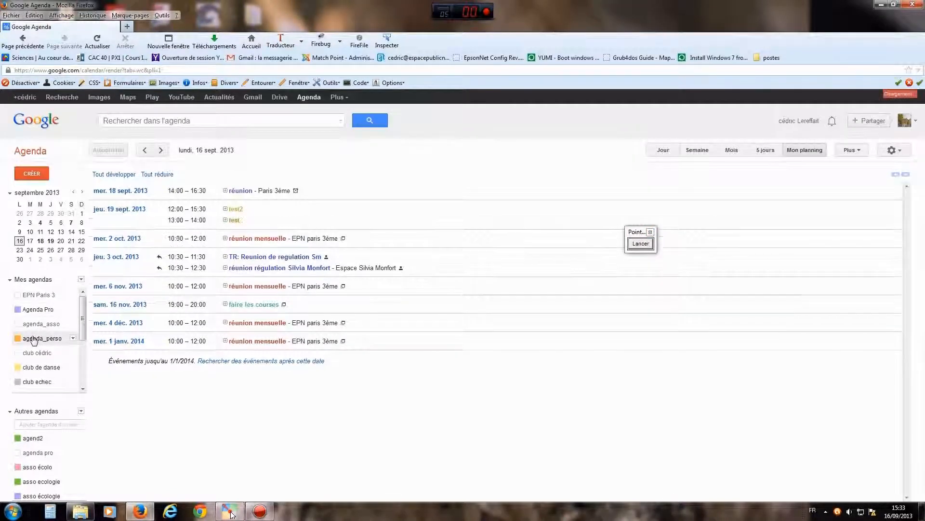
left_click(34, 295)
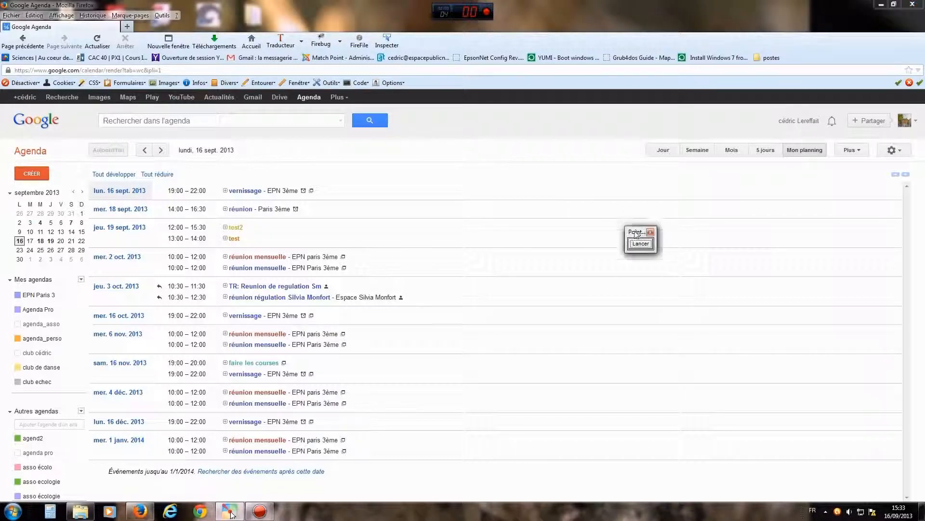
left_click_drag(637, 234, 575, 217)
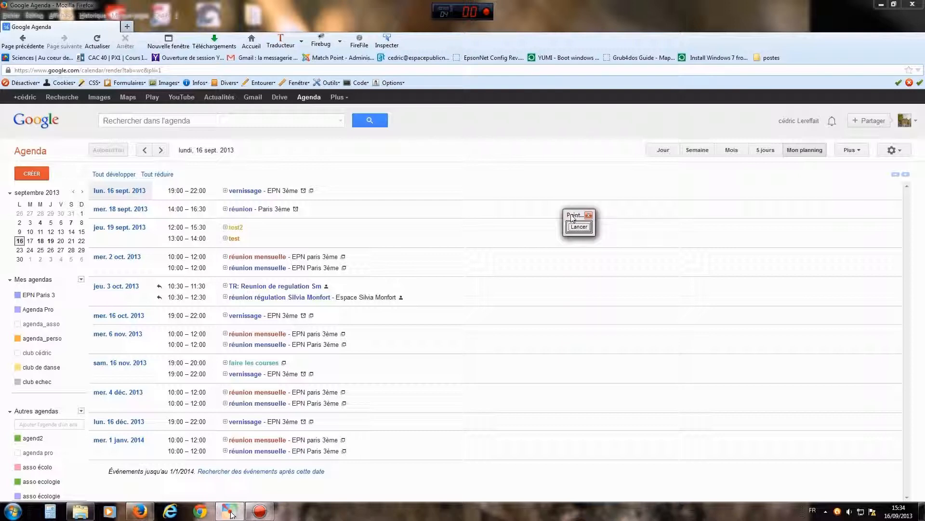
left_click_drag(572, 217, 538, 216)
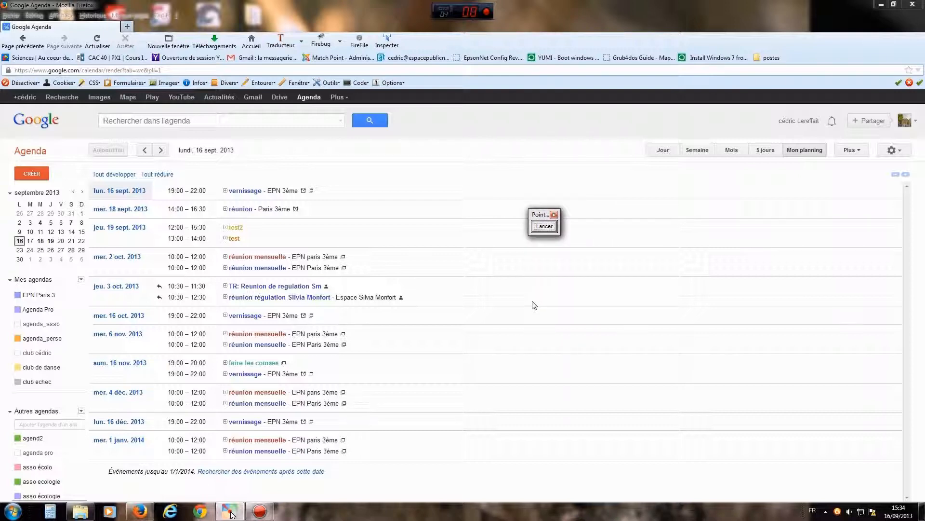